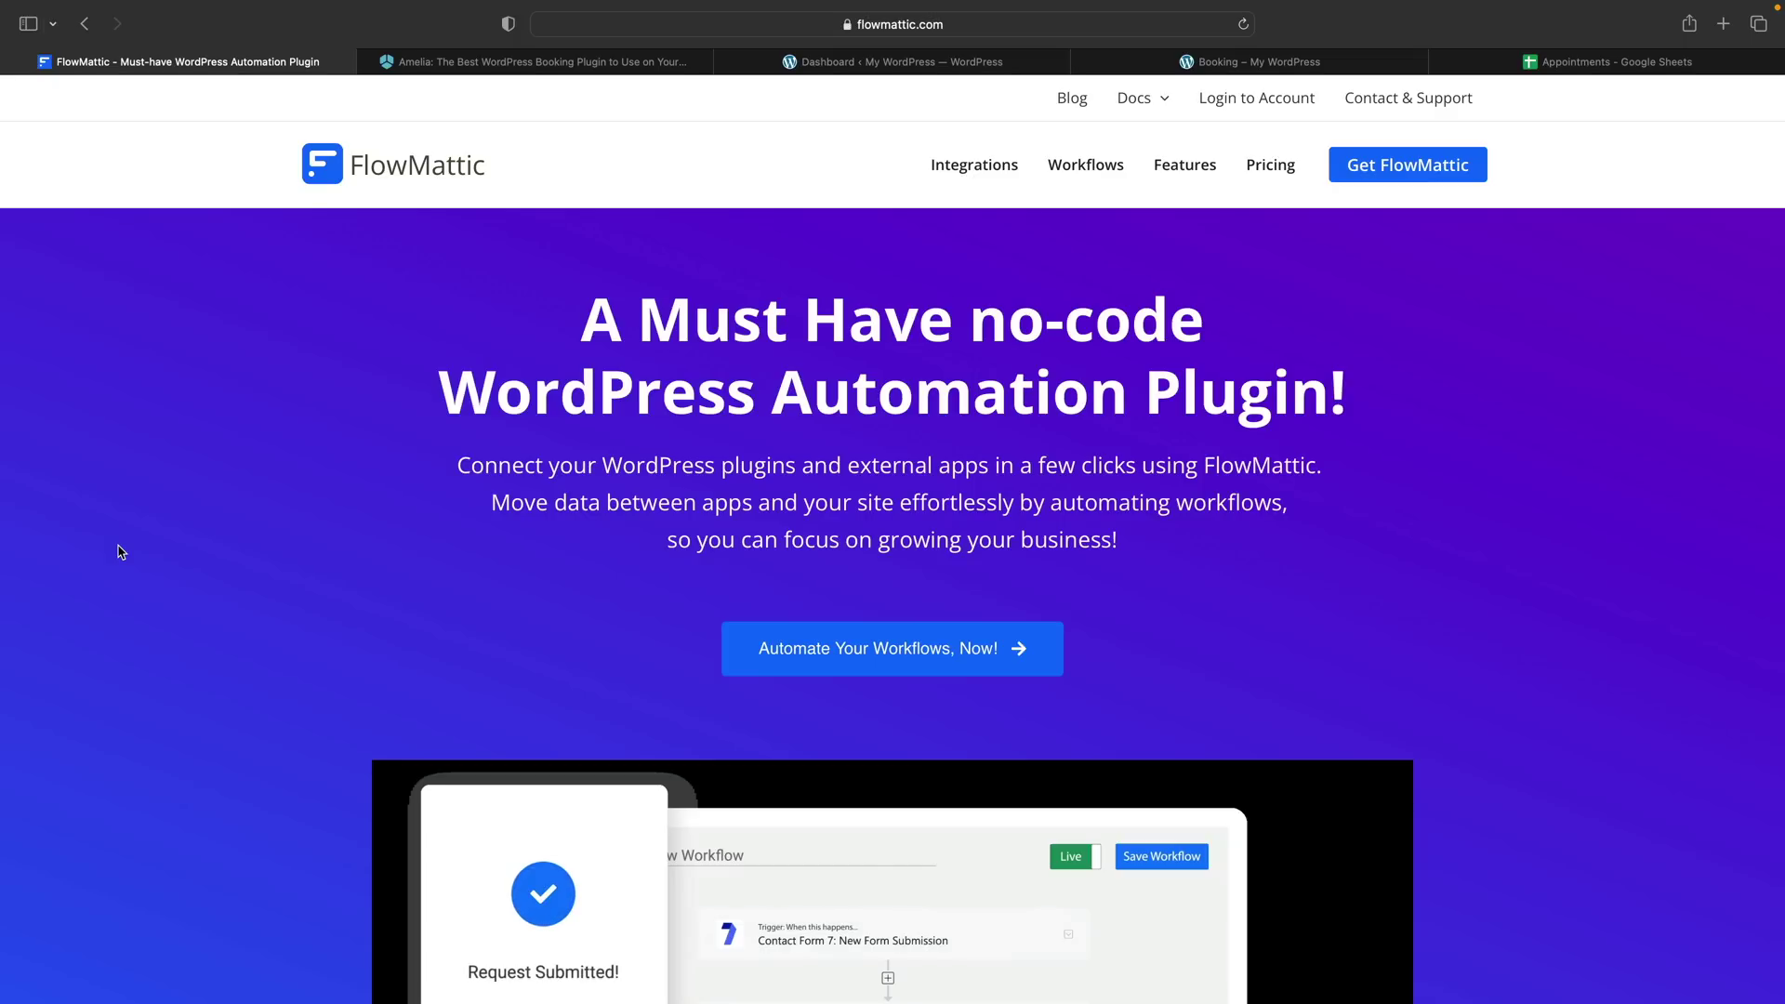
Step: Open FlowMattic's Integrations page in the WordPress dashboard and look through the available integrations
left_click(483, 57)
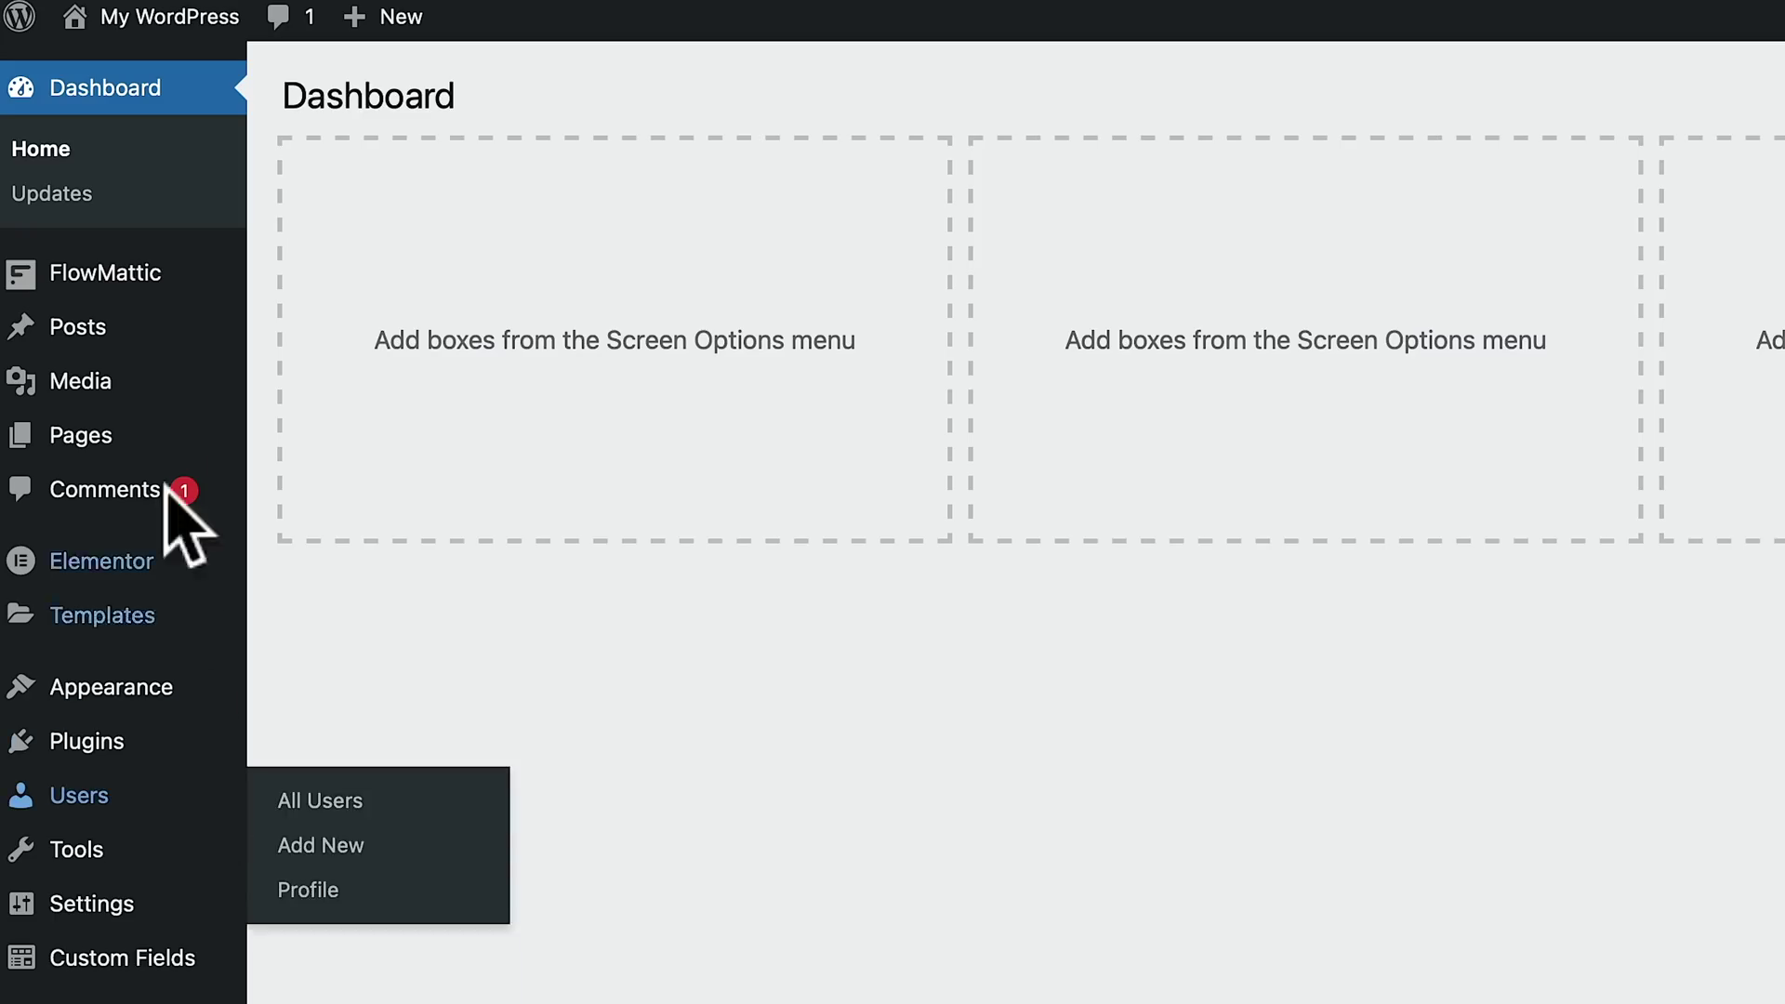
mouse_move(143, 295)
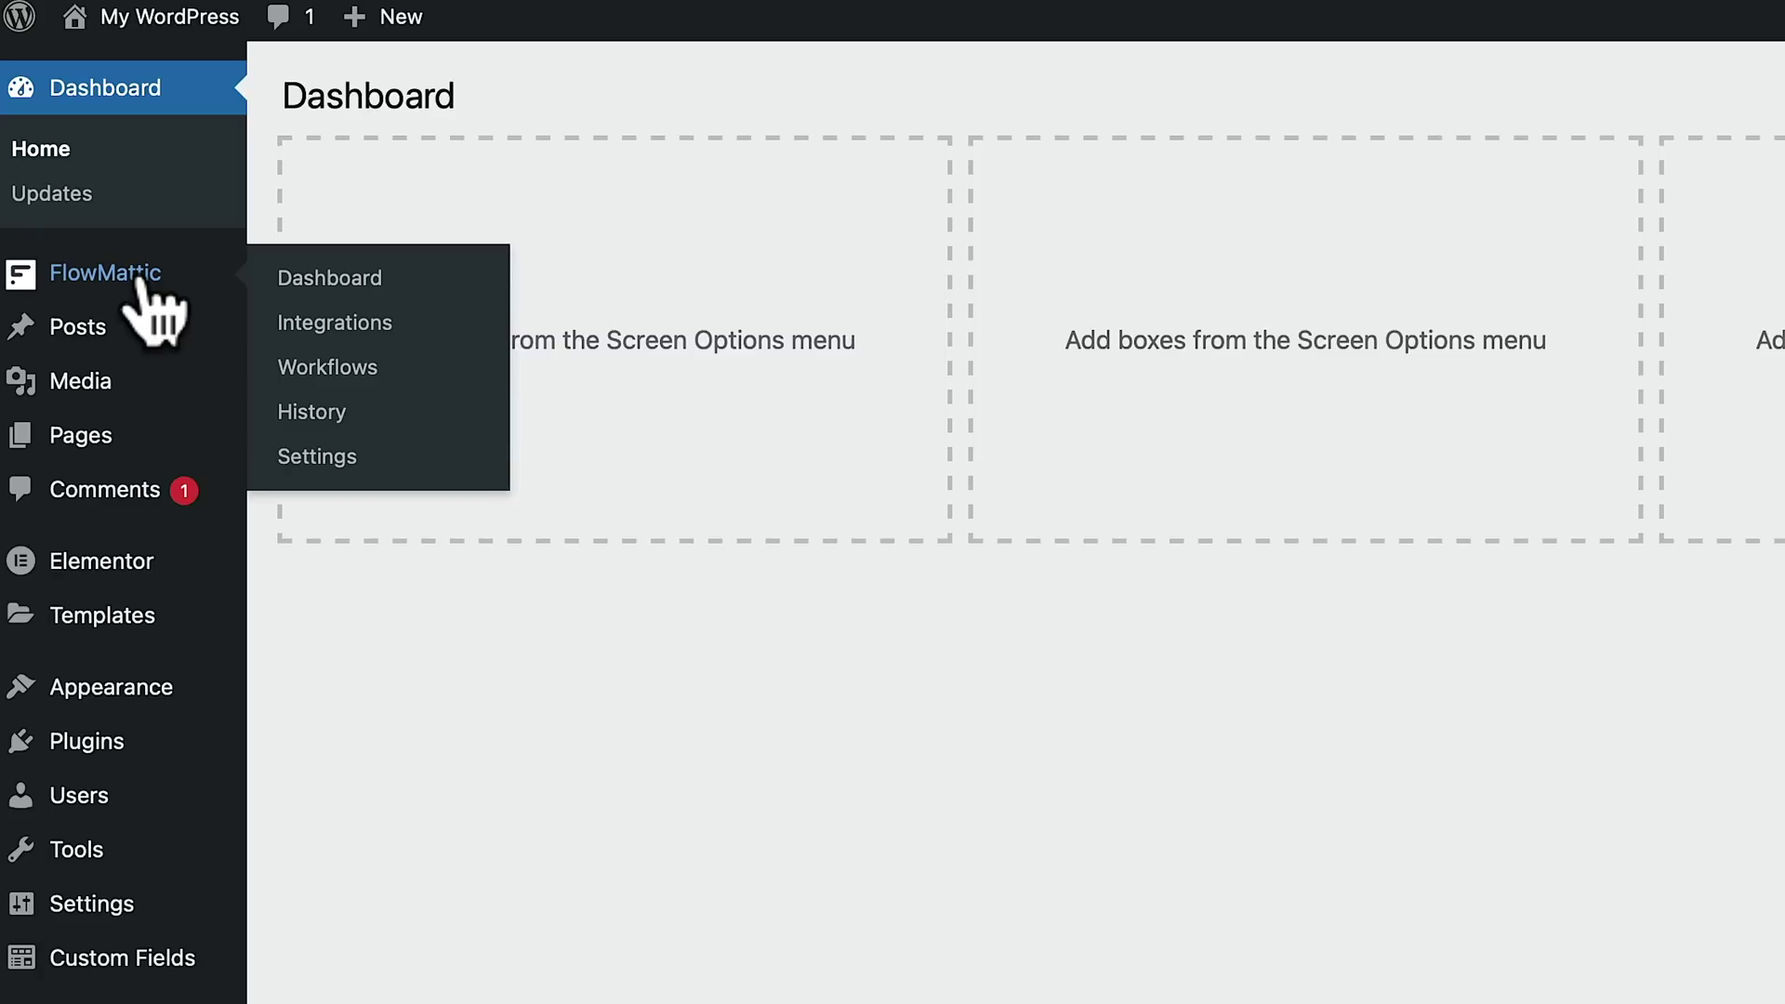
left_click(342, 327)
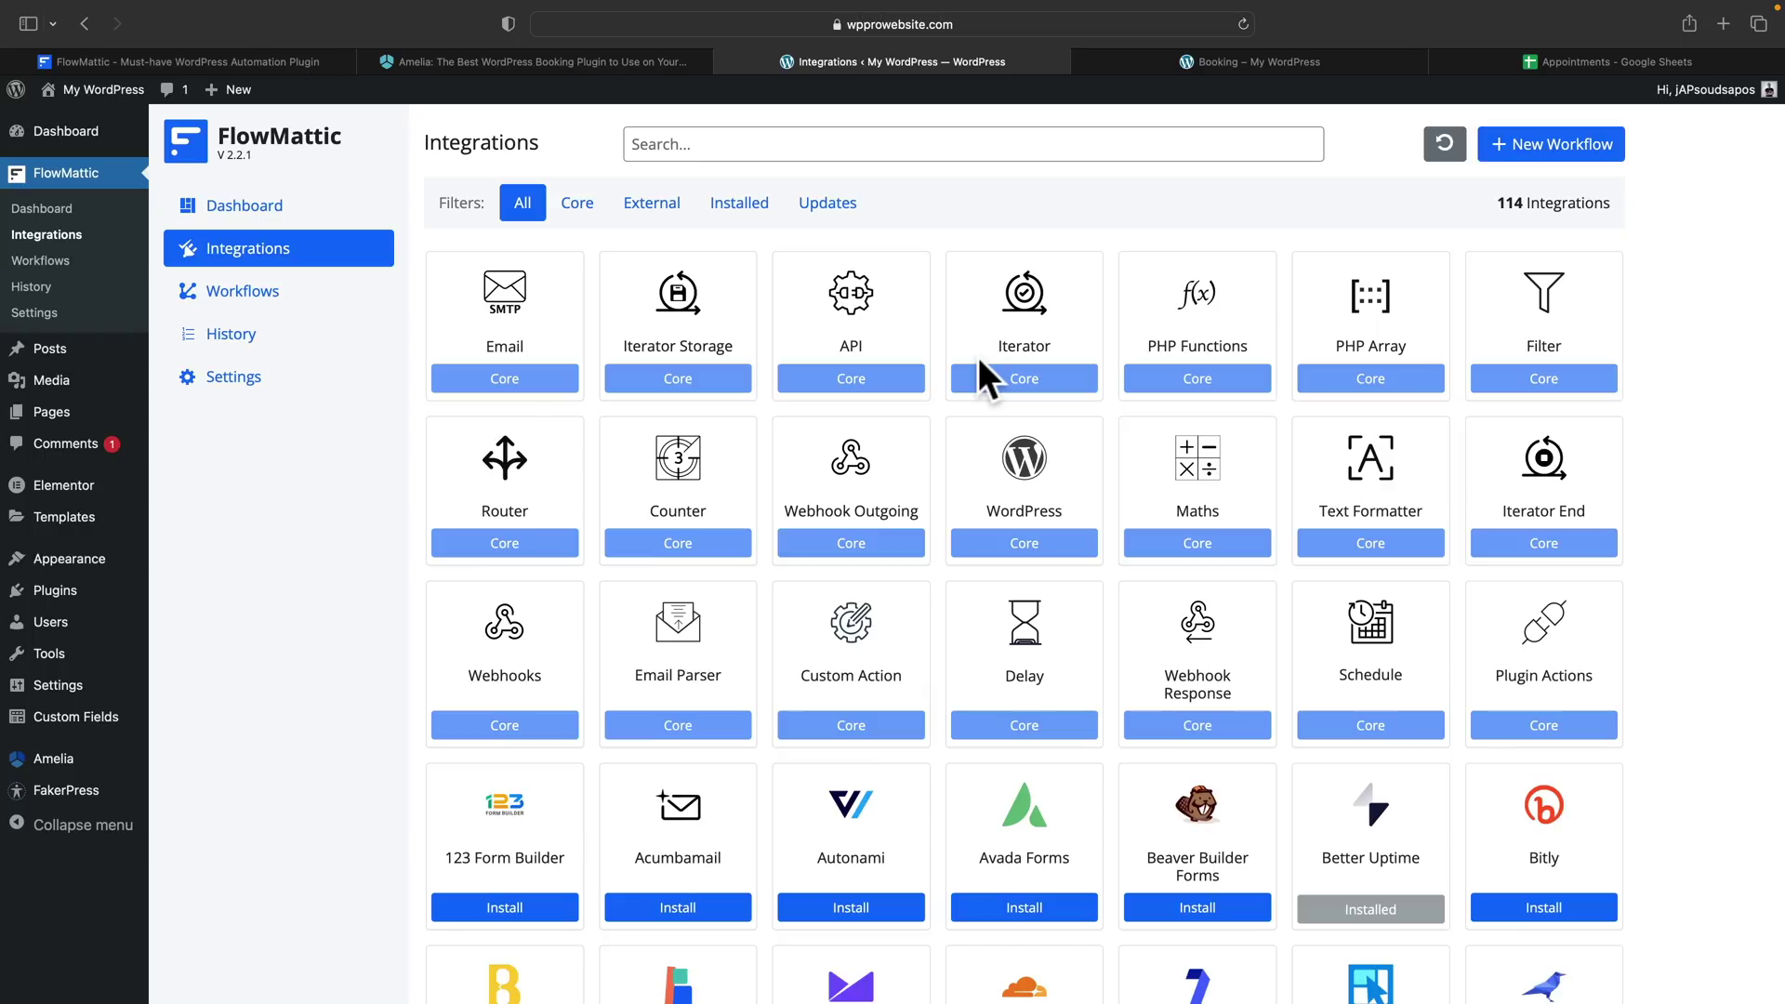
scroll(978, 554, "down", 3)
scroll(978, 552, "down", 3)
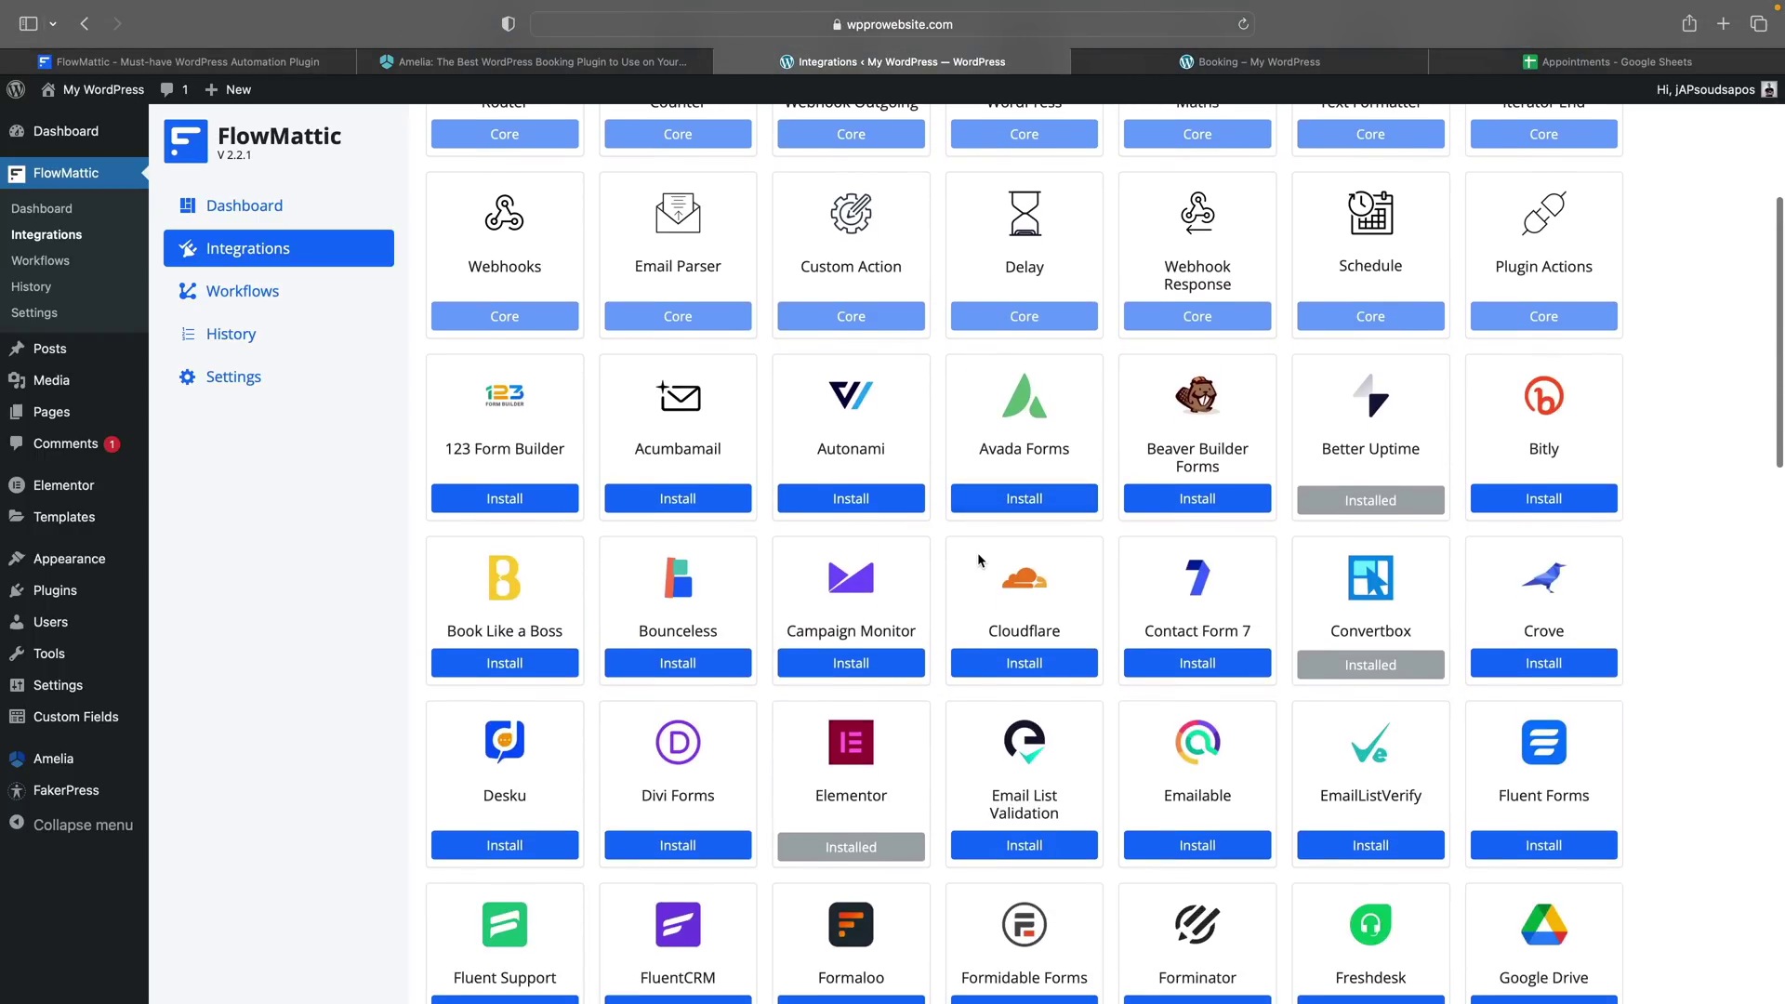
scroll(978, 552, "down", 3)
scroll(978, 552, "down", 3)
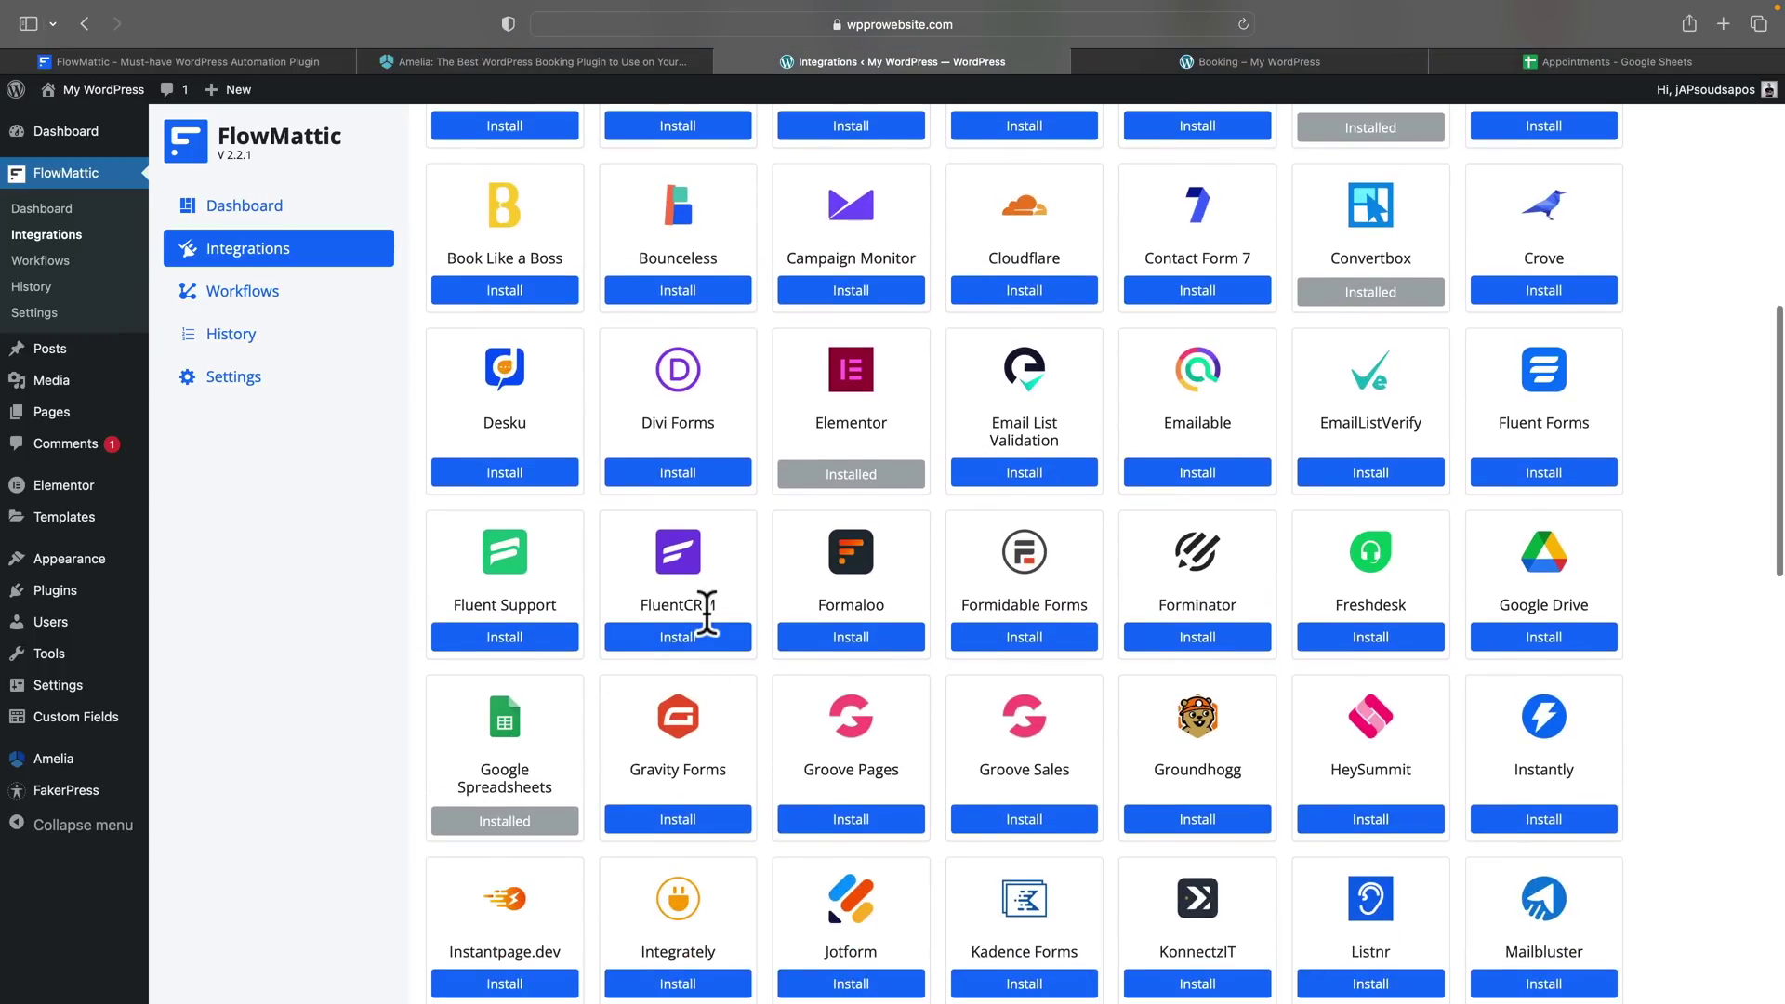
scroll(707, 614, "up", 3)
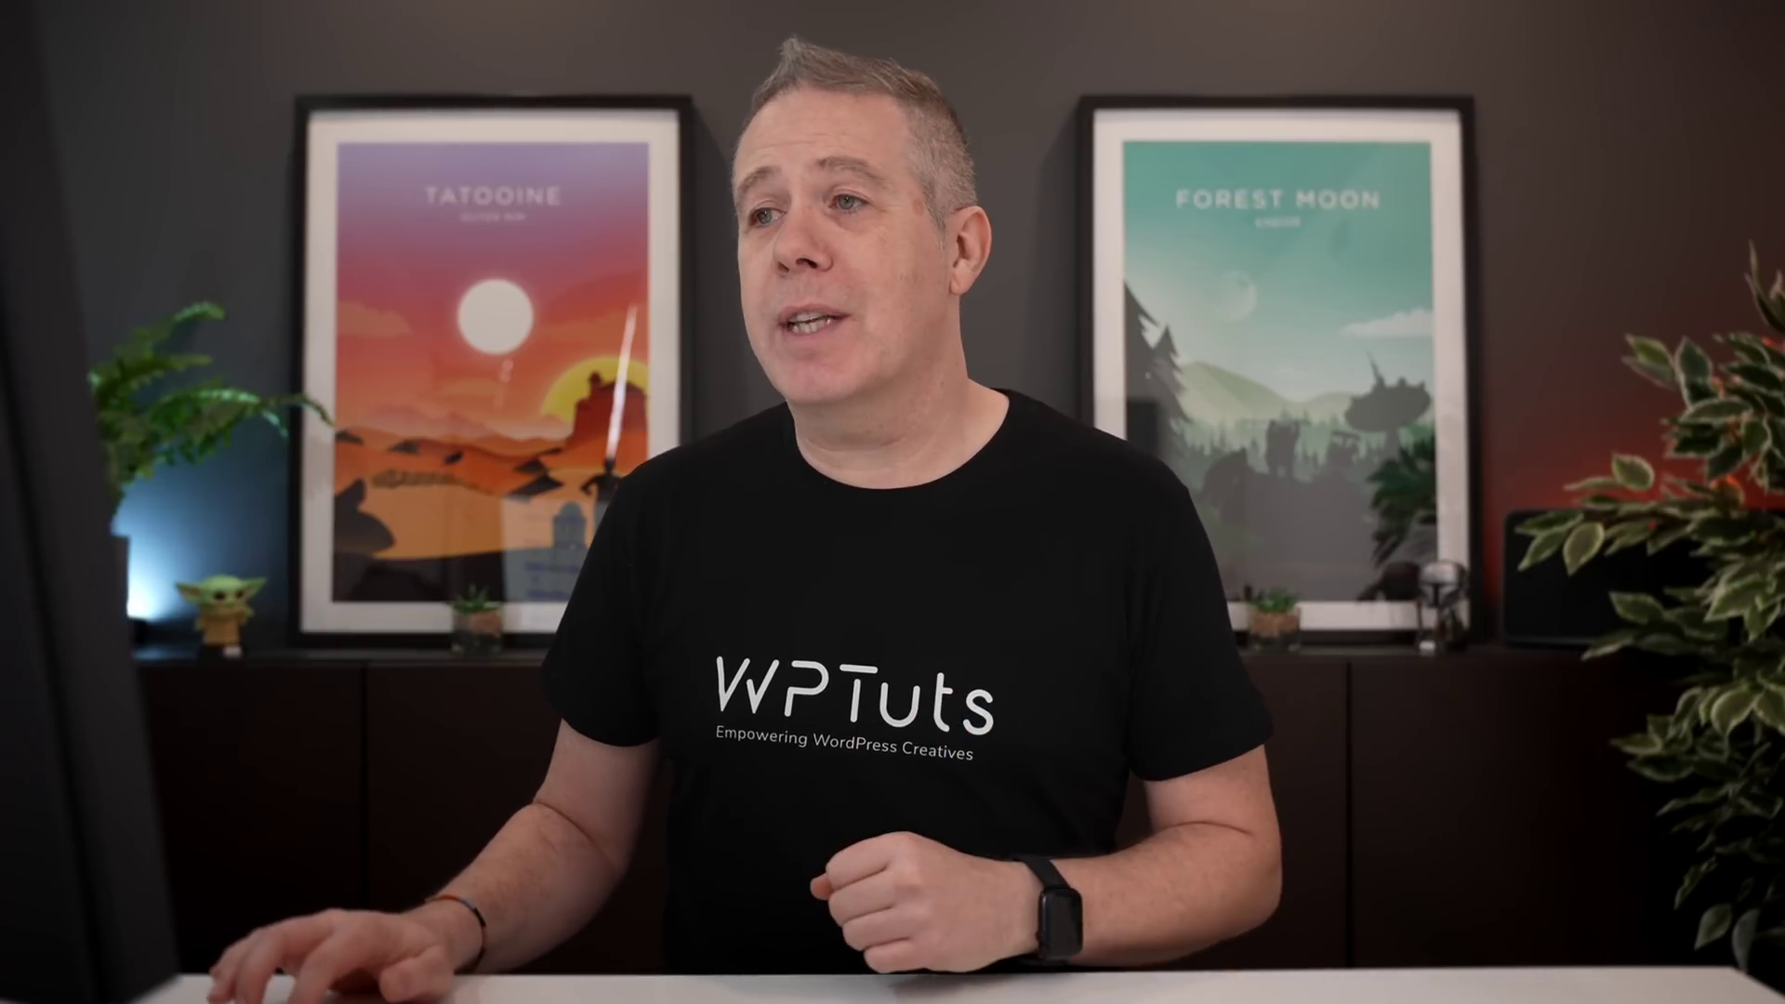
Step: Create a FlowMattic workflow named New Booking and choose WP Amelia as its trigger application
left_click(267, 295)
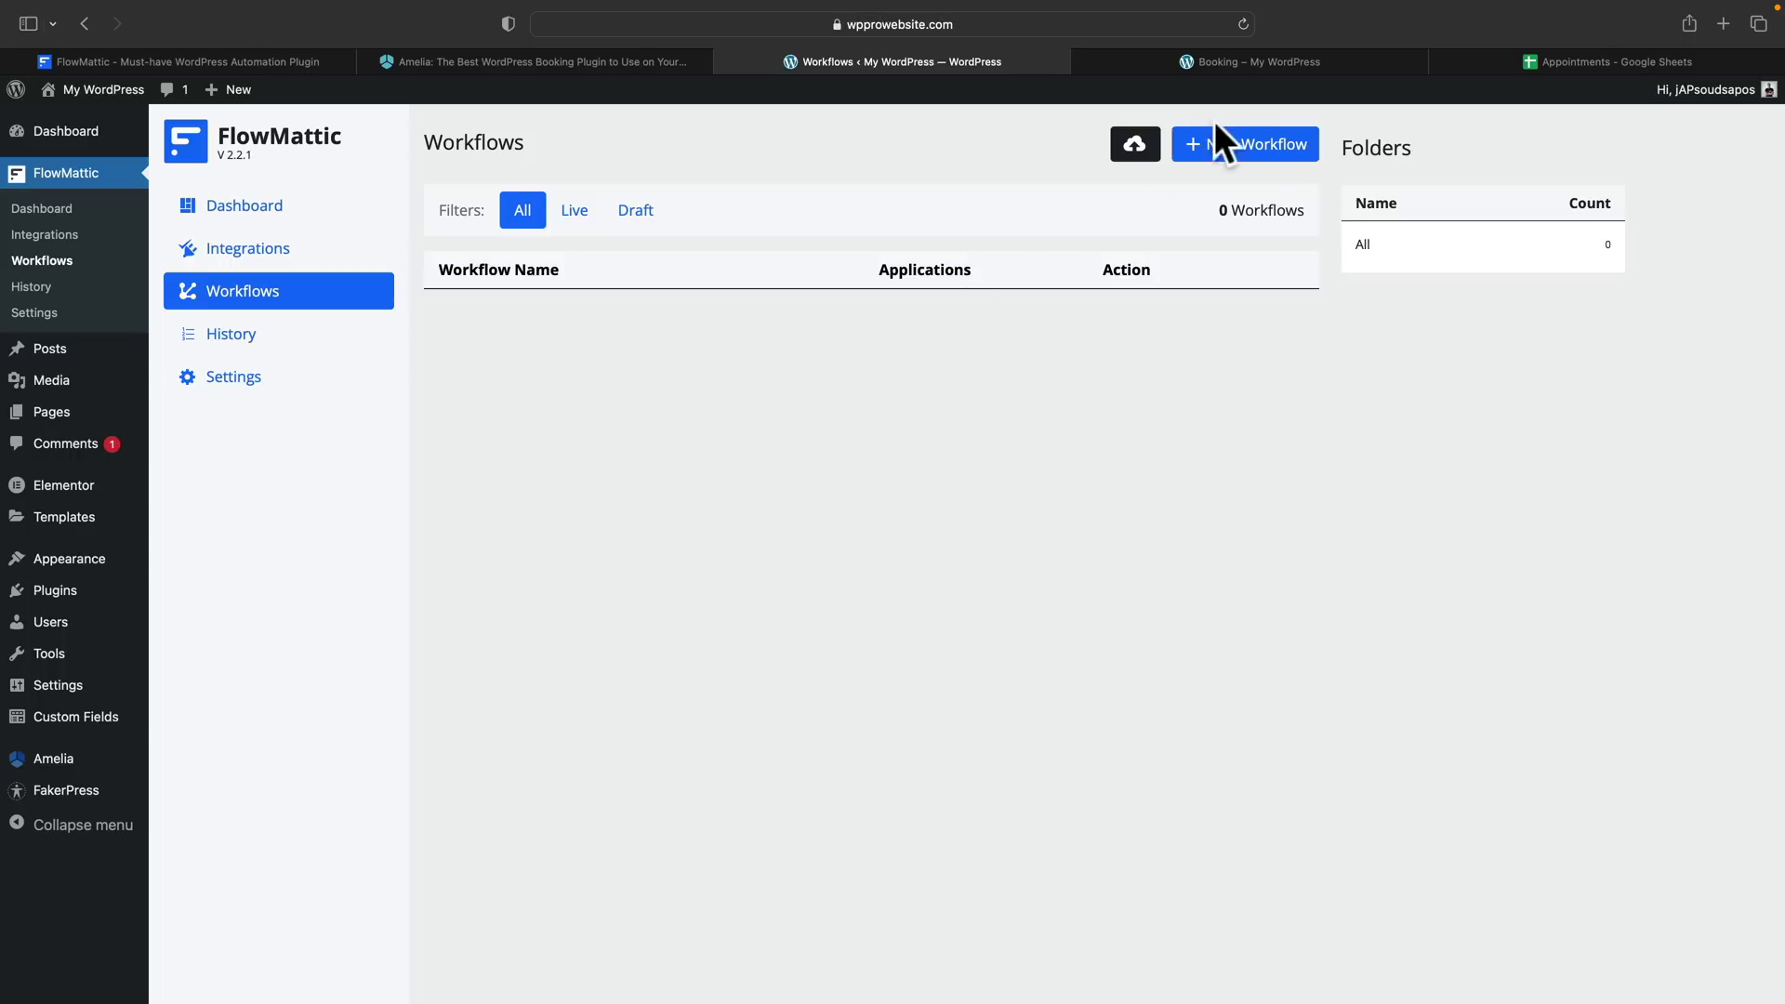
left_click(1266, 146)
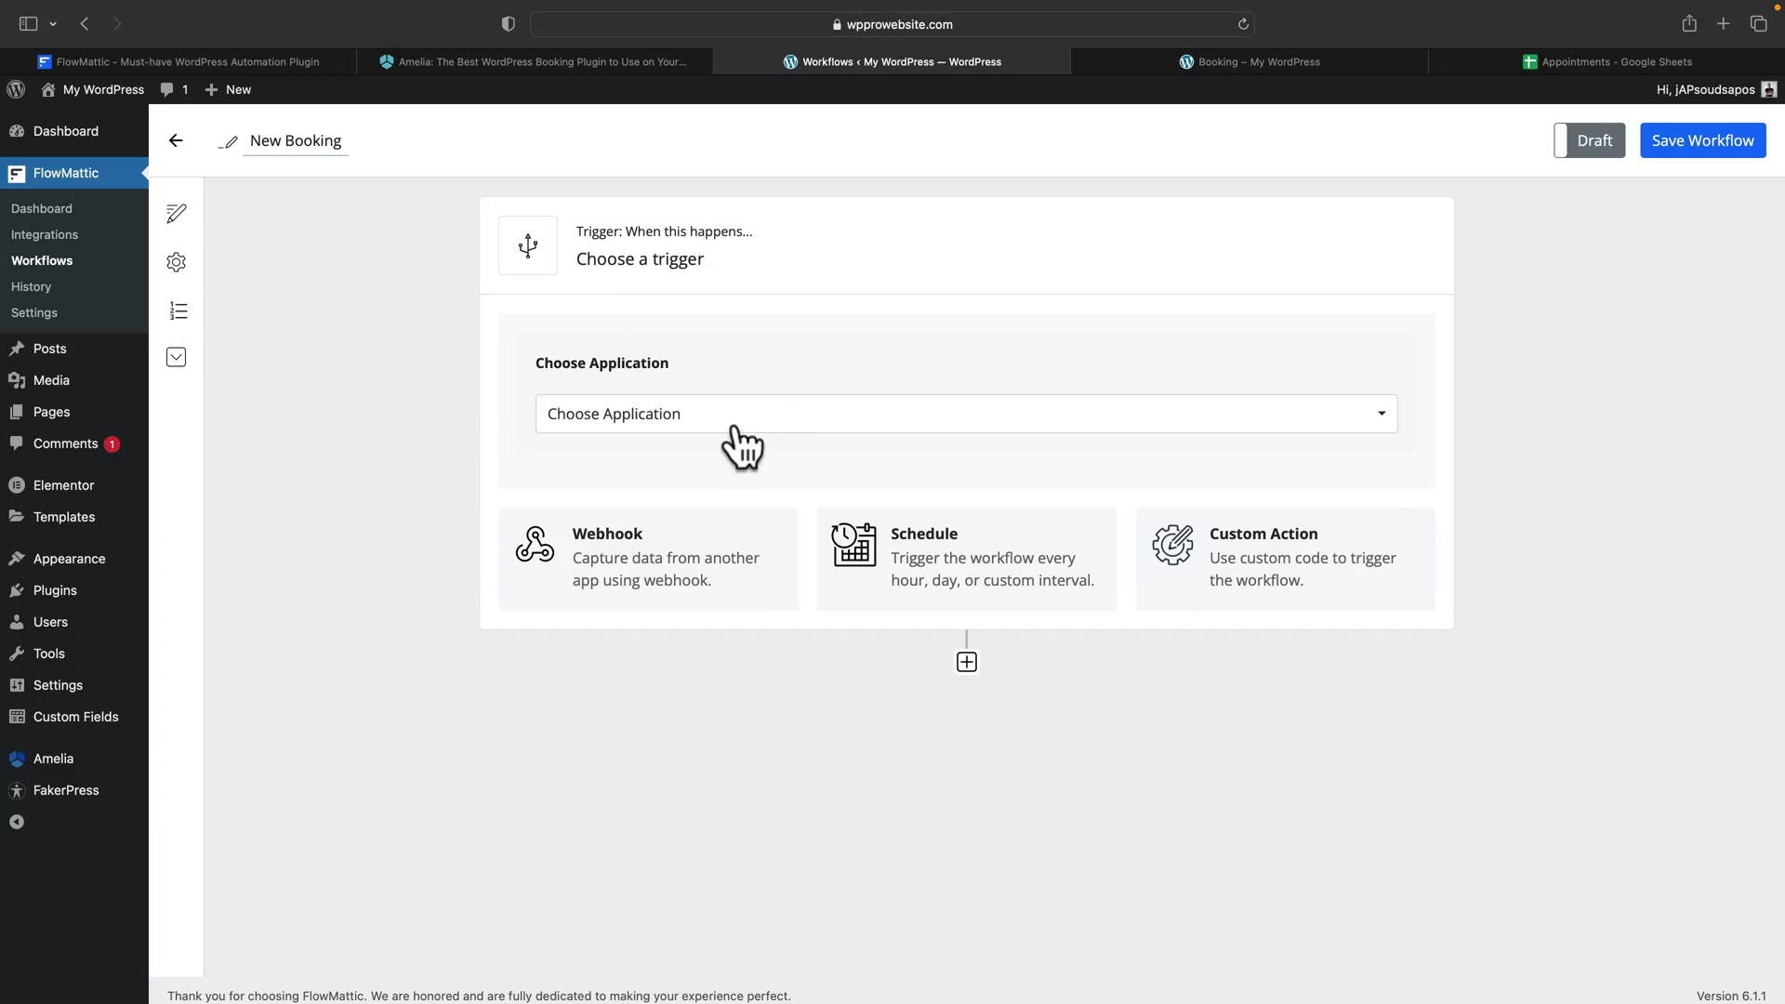
left_click(742, 437)
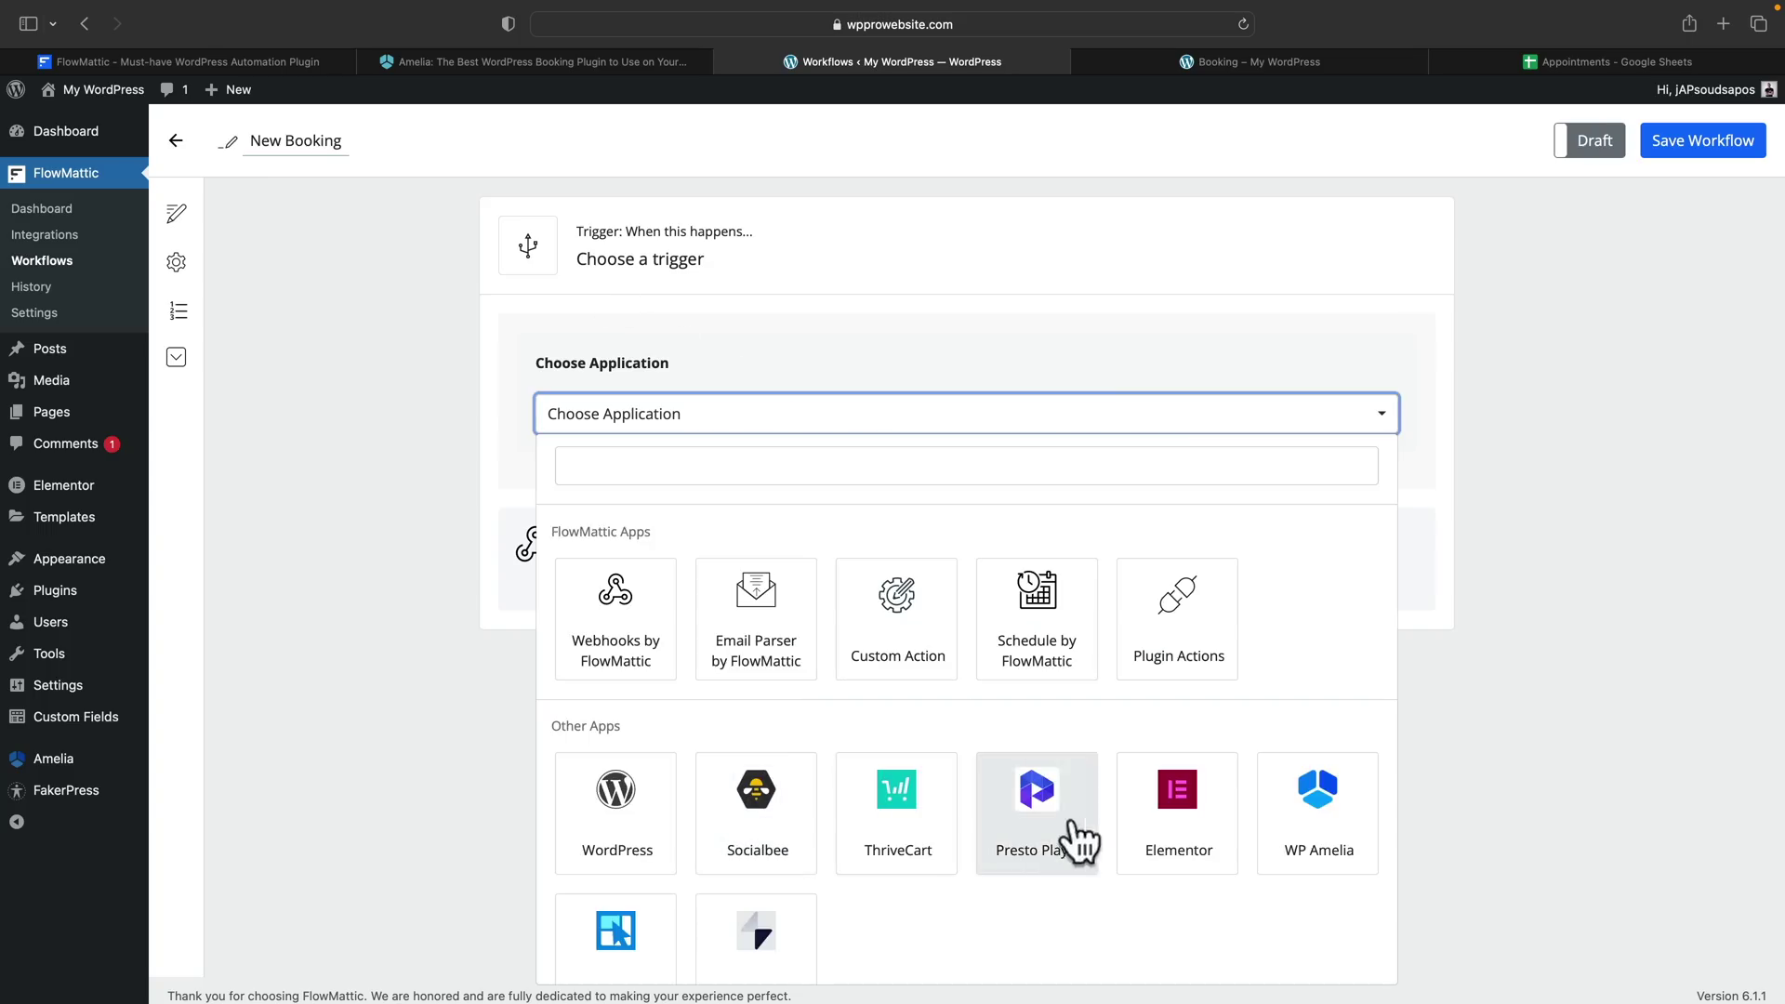
left_click(1295, 847)
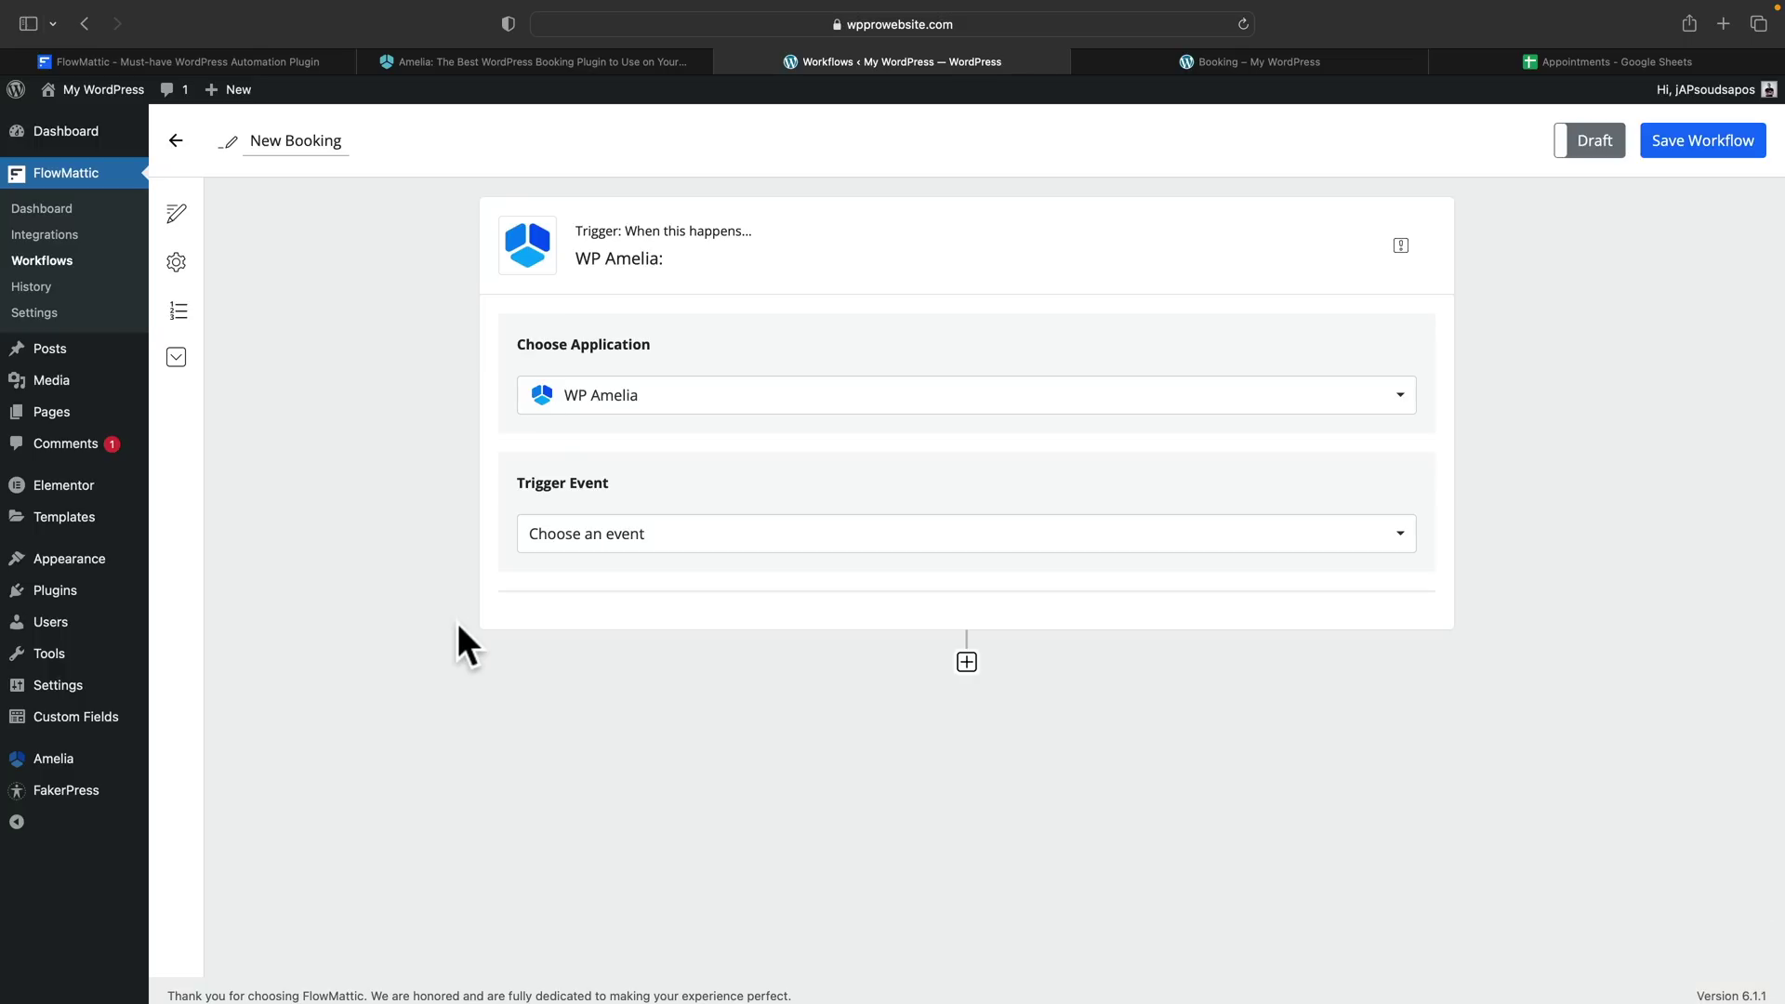
Step: Set the WP Amelia trigger event to Appointment Booking Completed
scroll(457, 623, "down", 1)
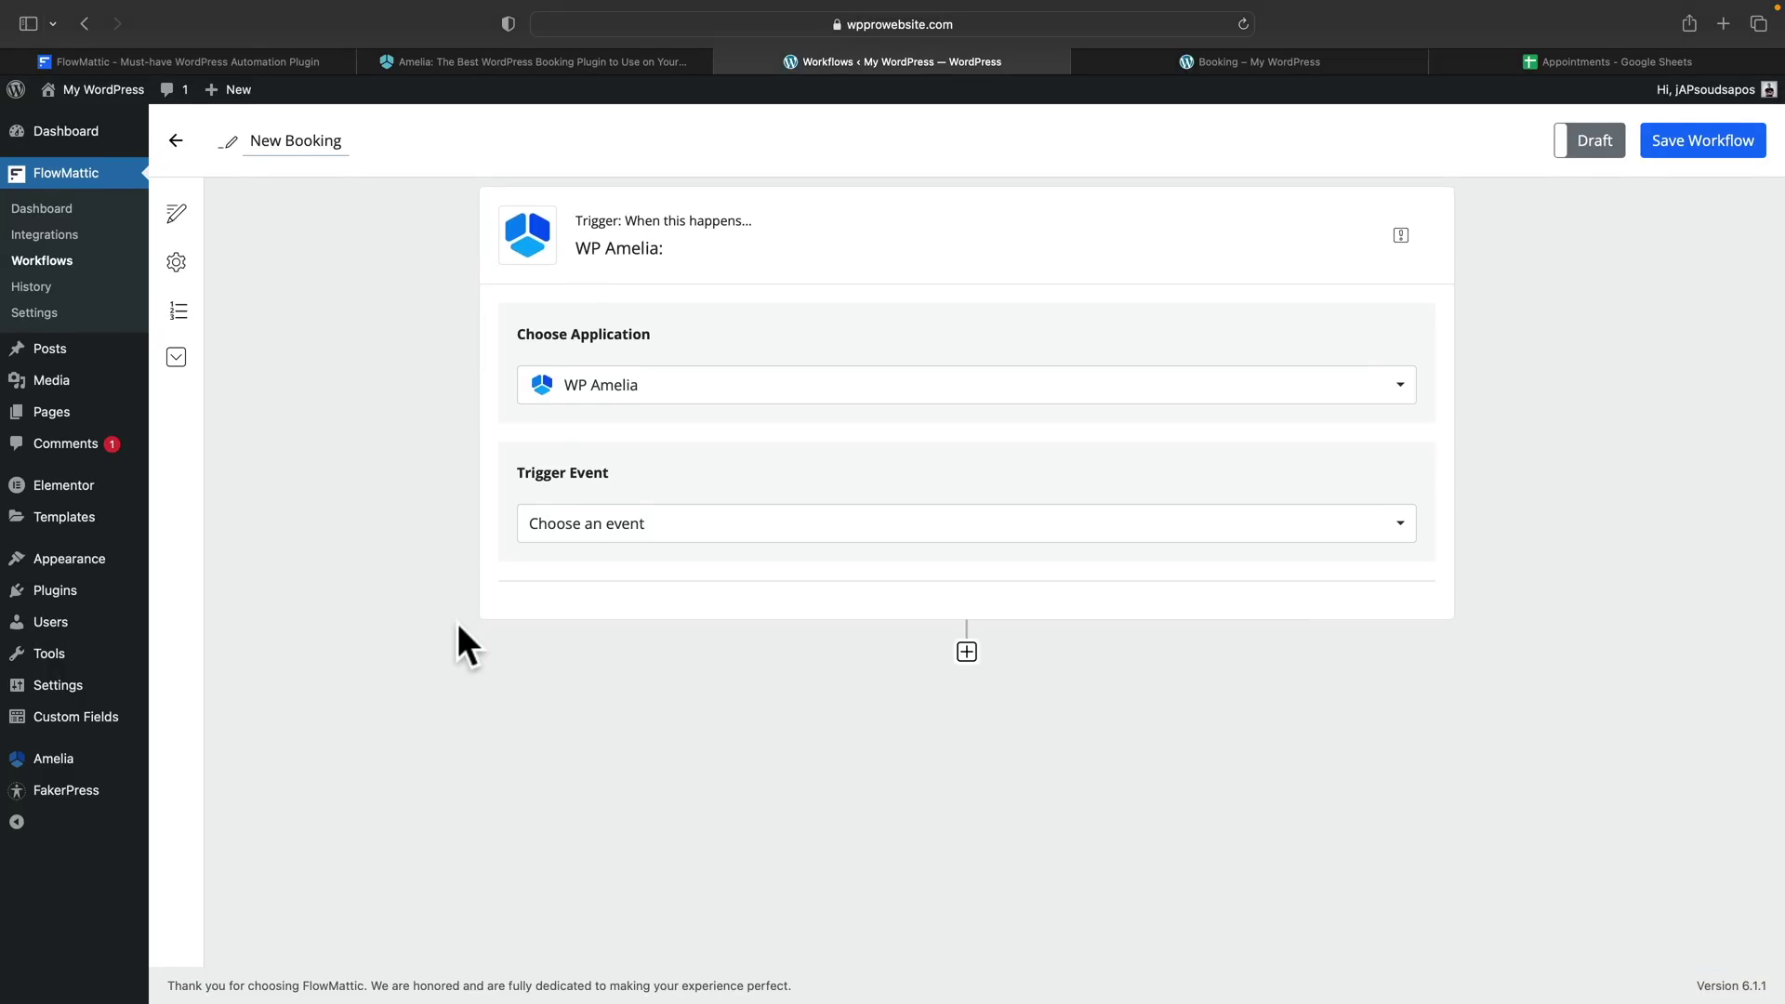
left_click(593, 528)
scroll(967, 799, "down", 2)
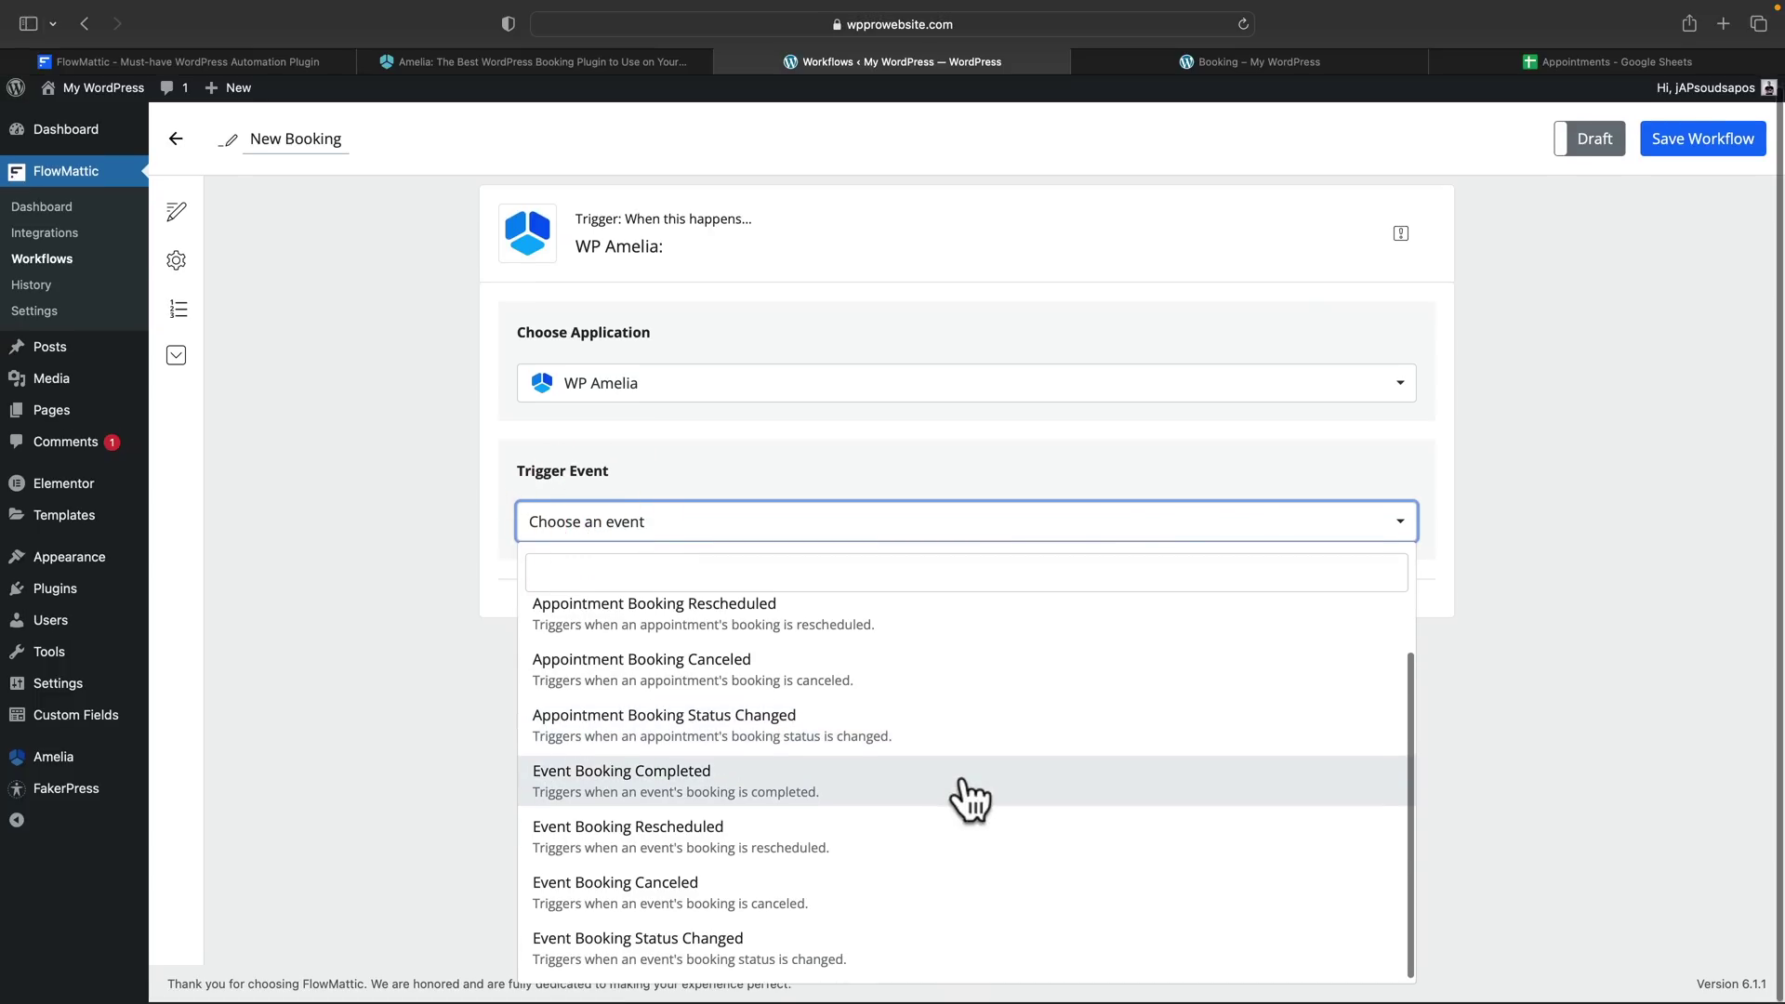
scroll(967, 800, "up", 2)
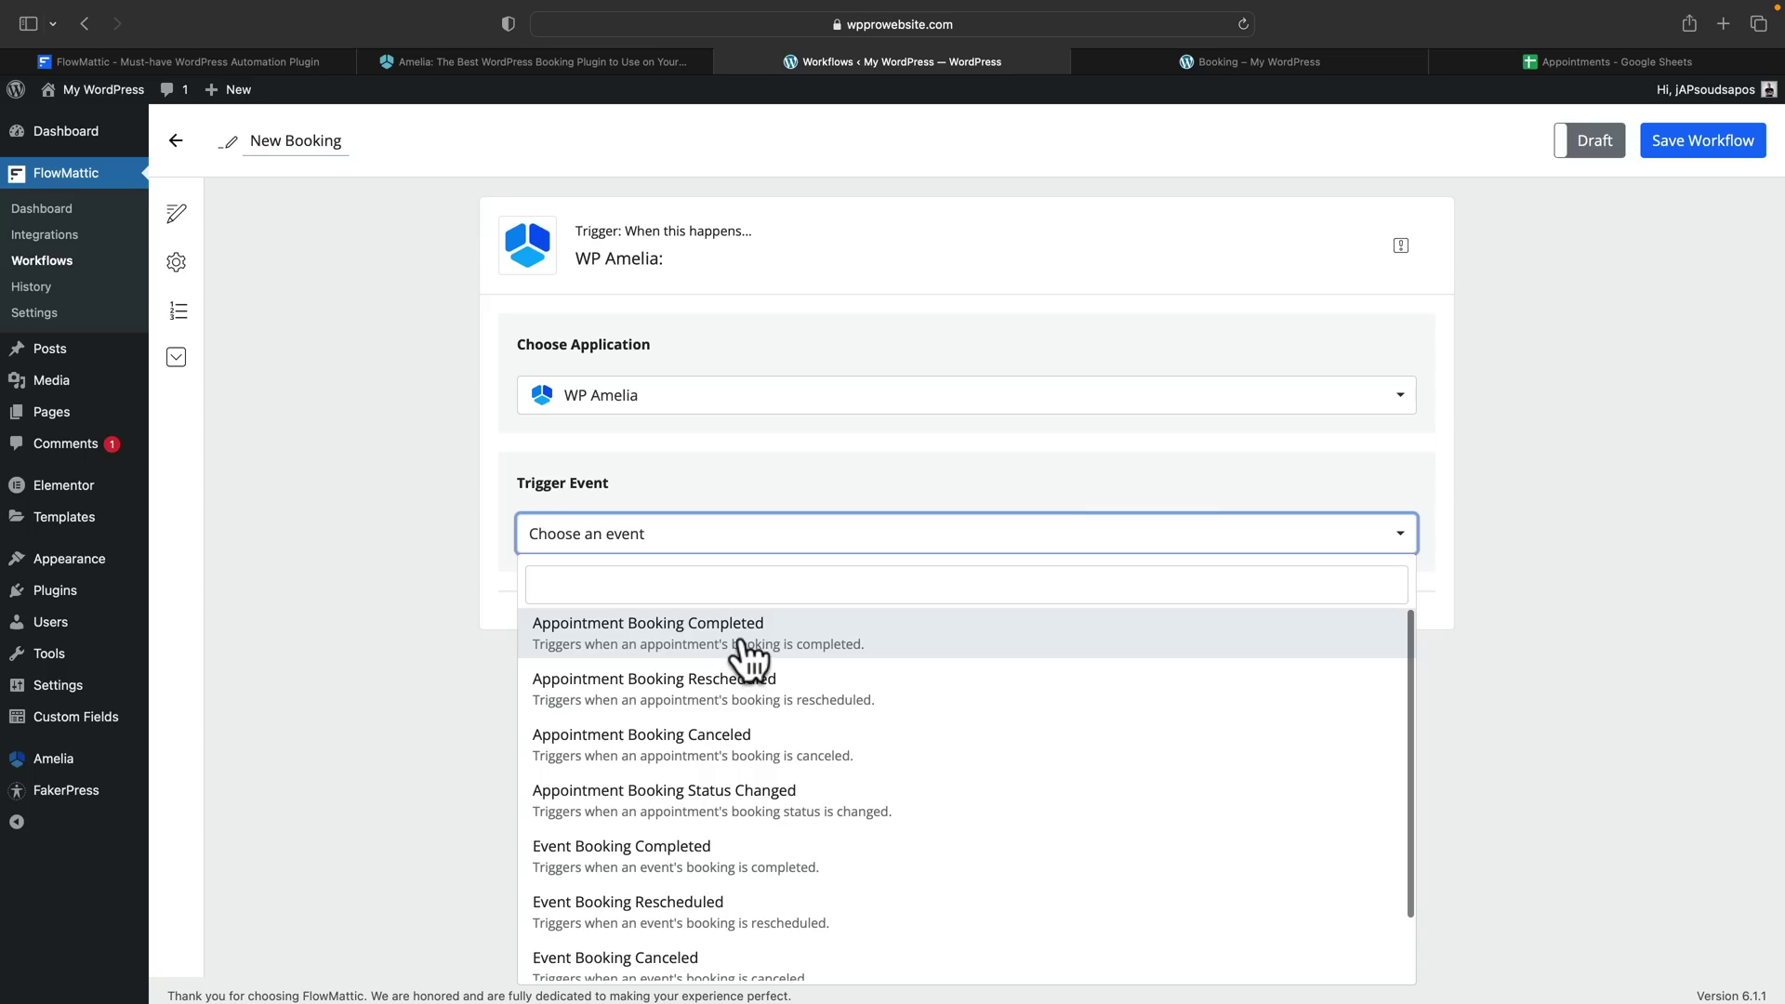
left_click(741, 641)
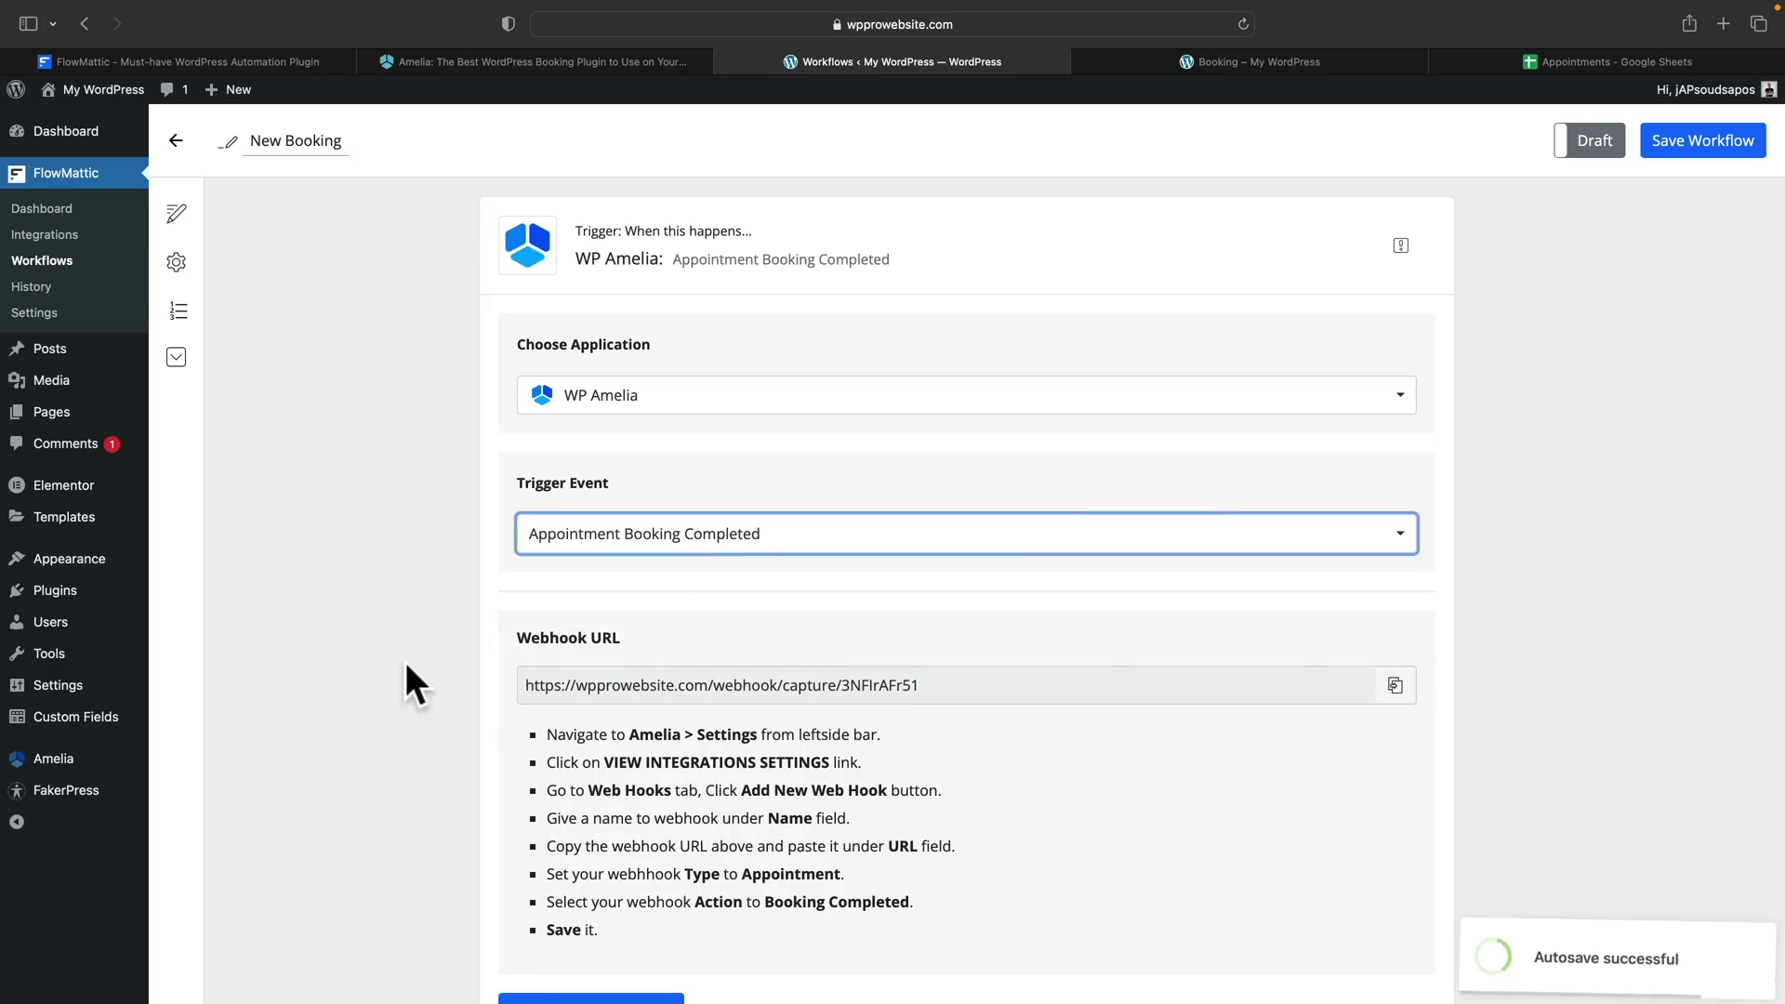
Step: Copy the trigger's webhook URL and add a new web hook in Amelia's integrations settings, opened in a separate browser tab
scroll(405, 662, "down", 3)
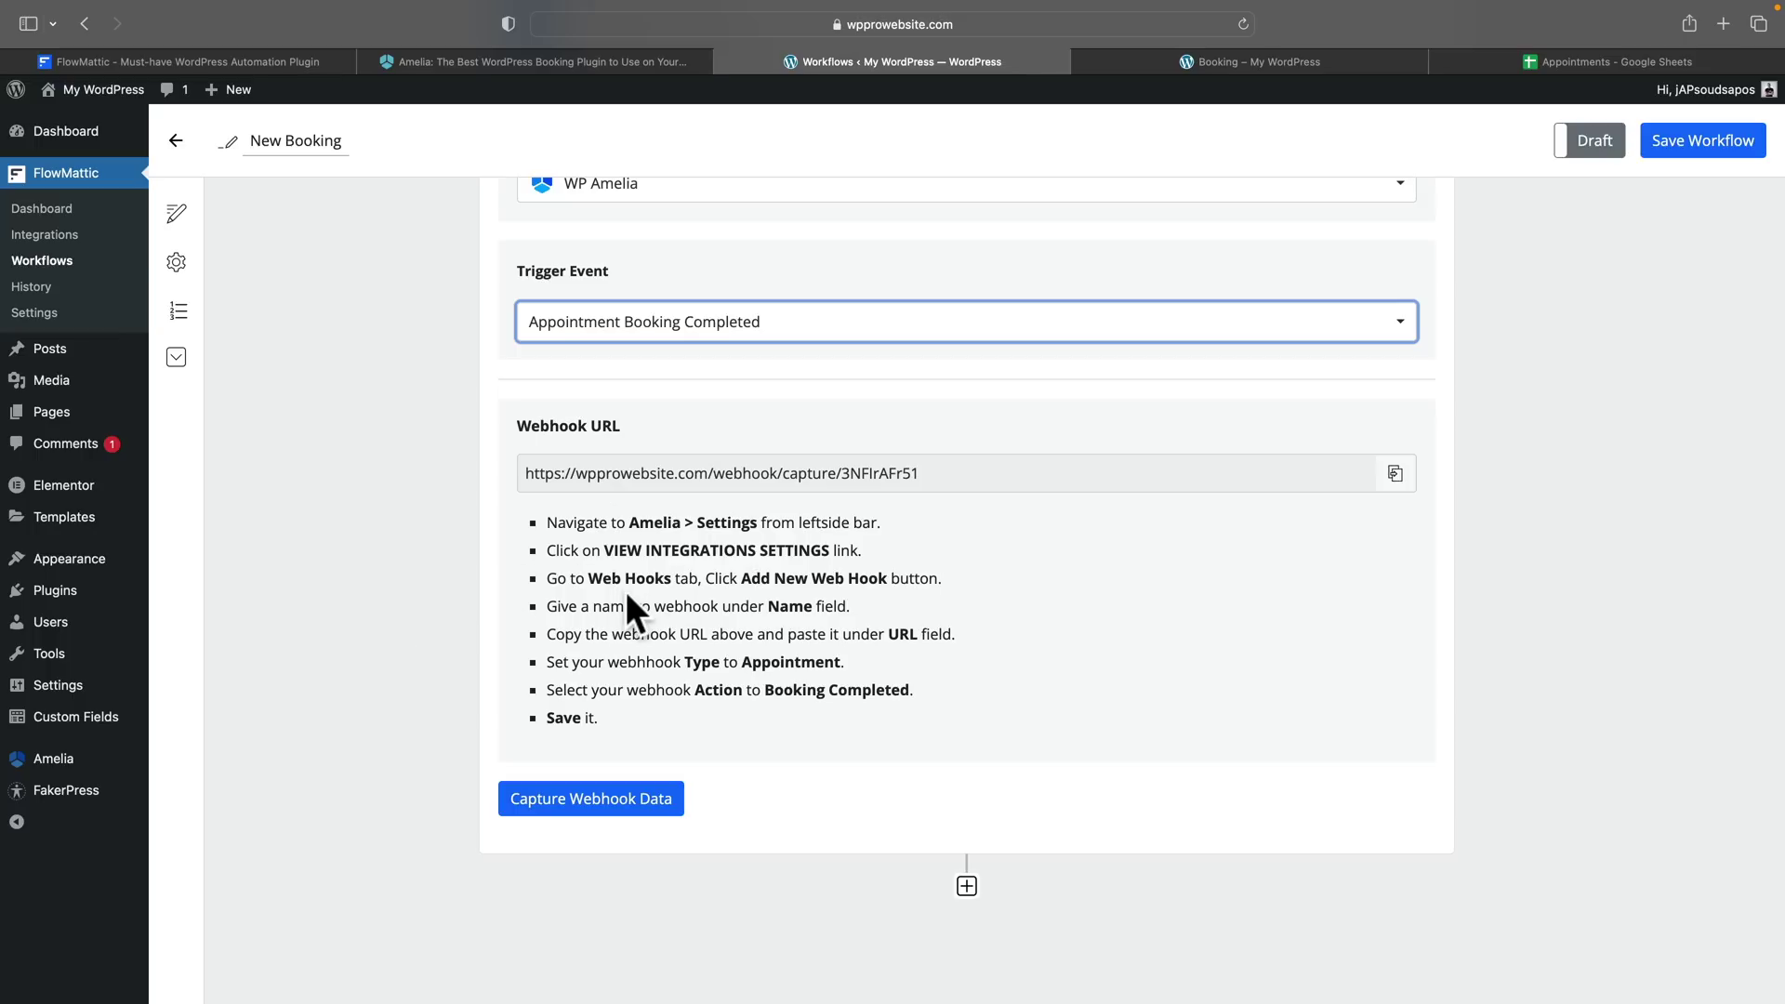
left_click(1395, 474)
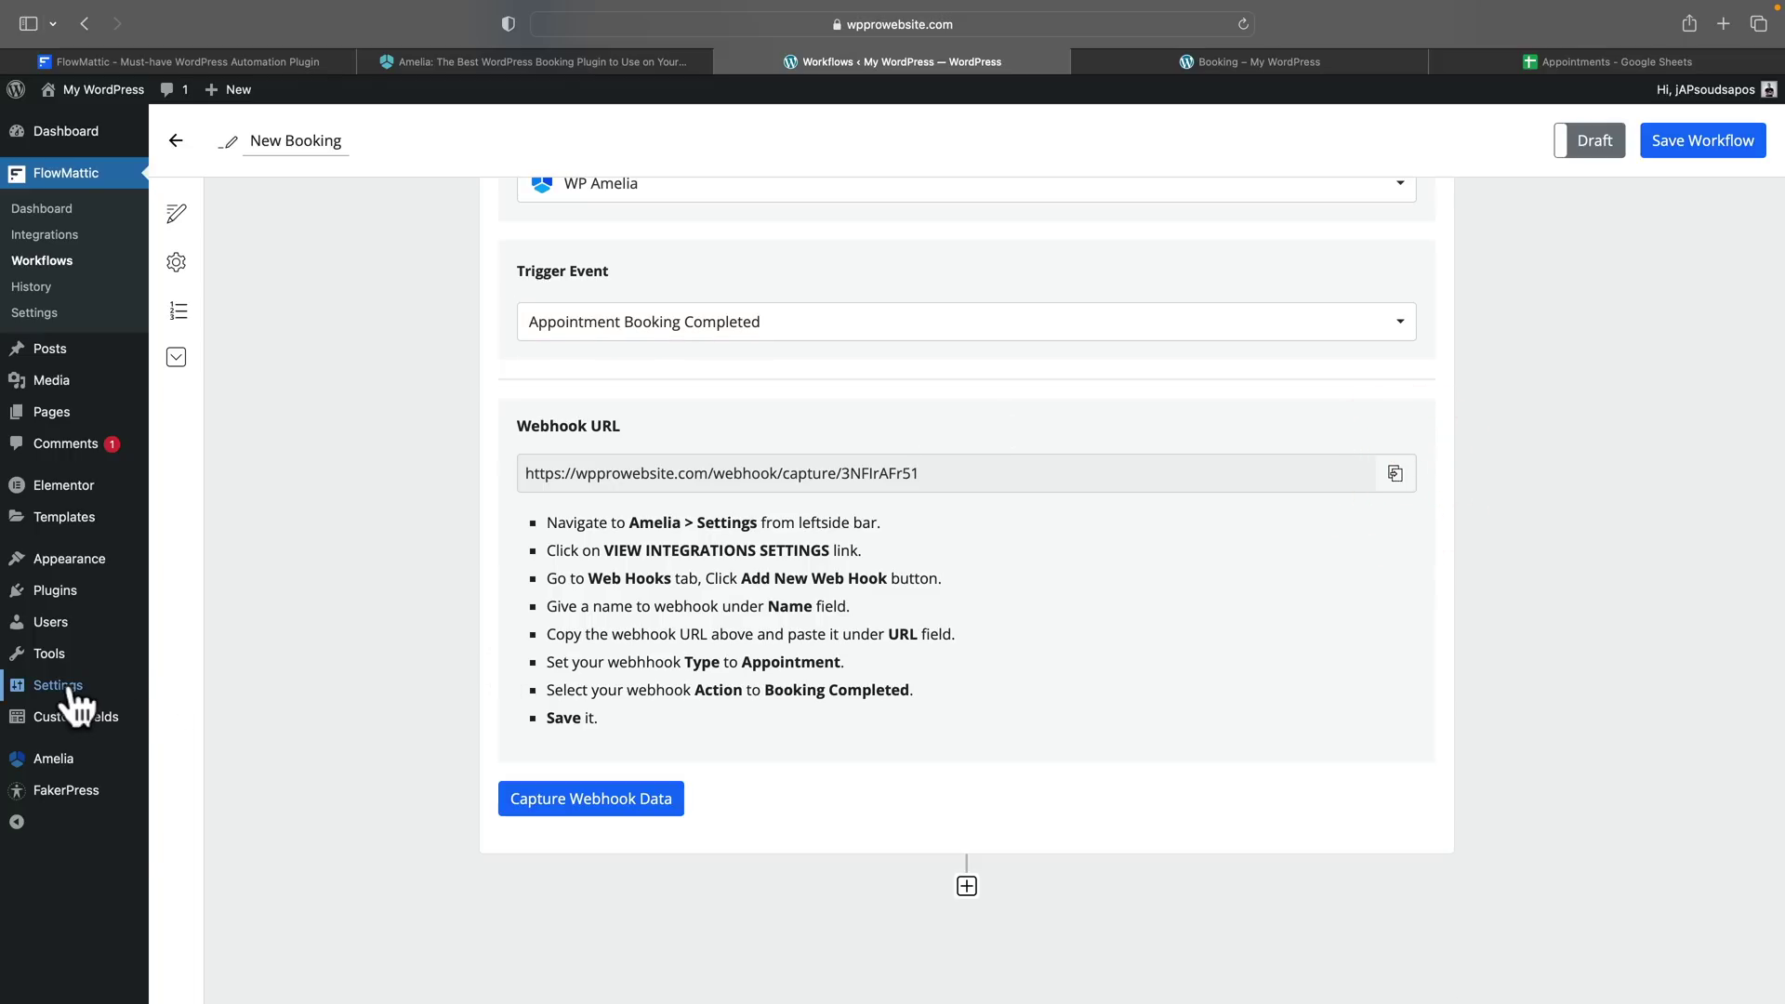
mouse_move(60, 772)
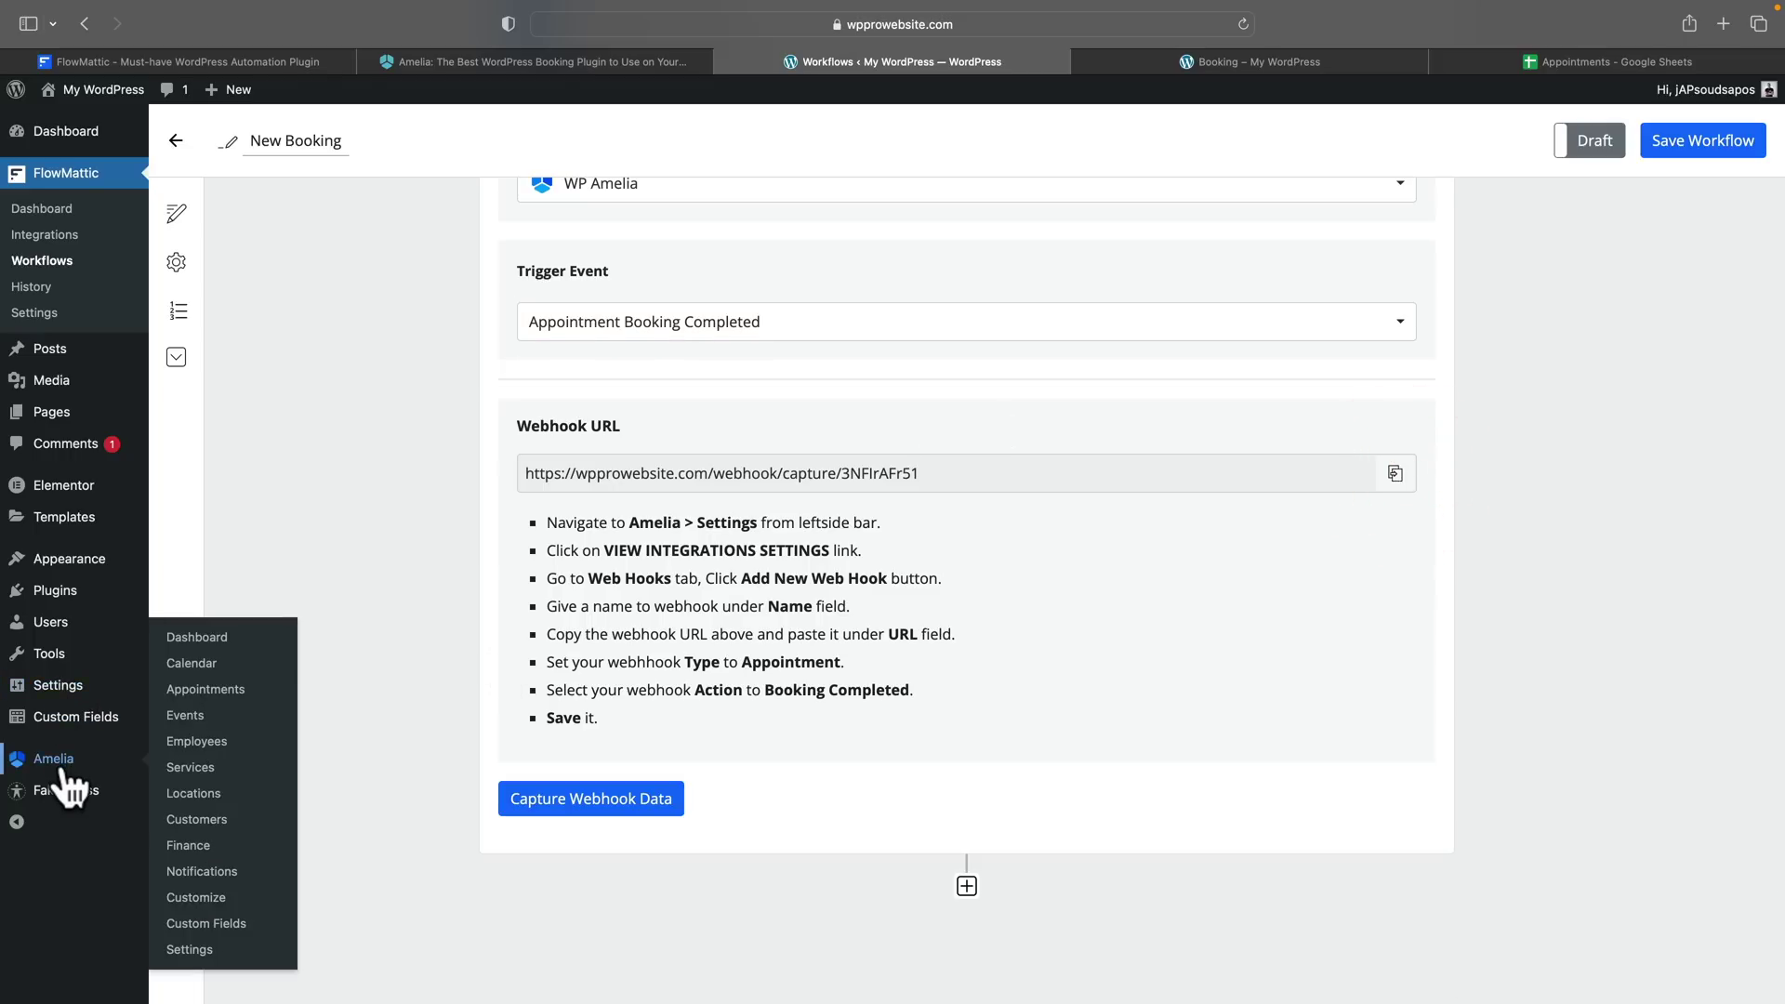
left_click(177, 950, "super")
left_click(1008, 61)
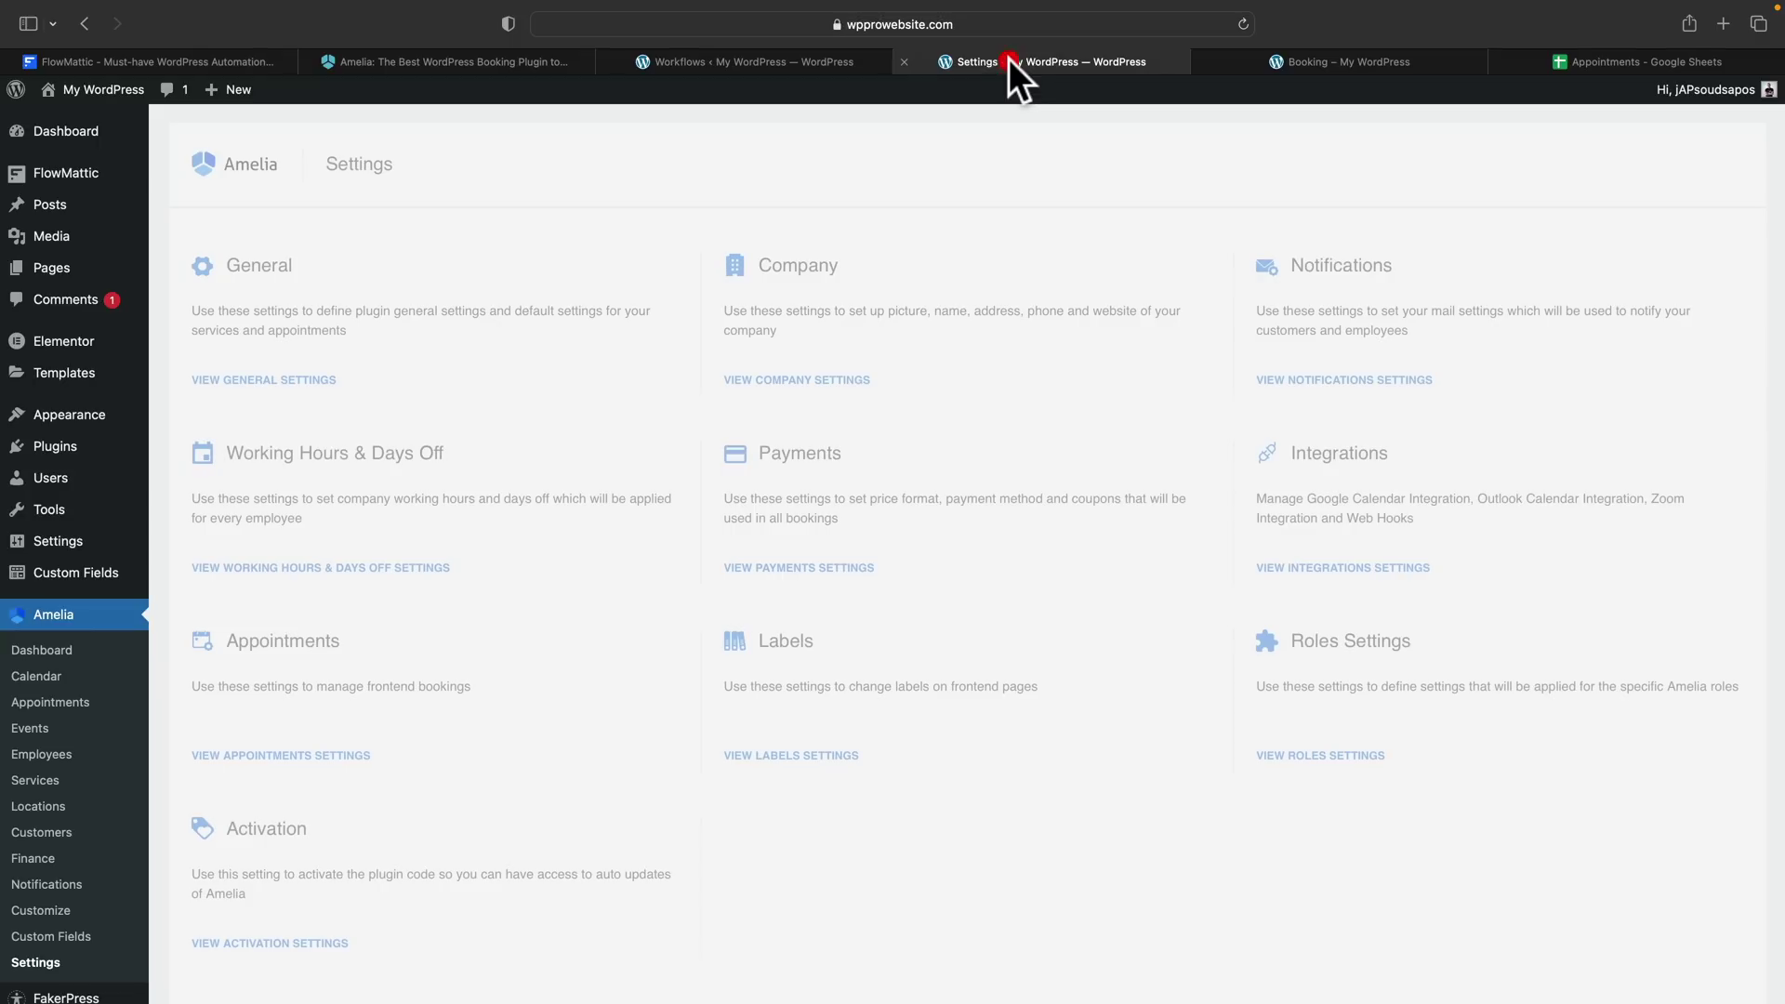
left_click(1276, 570)
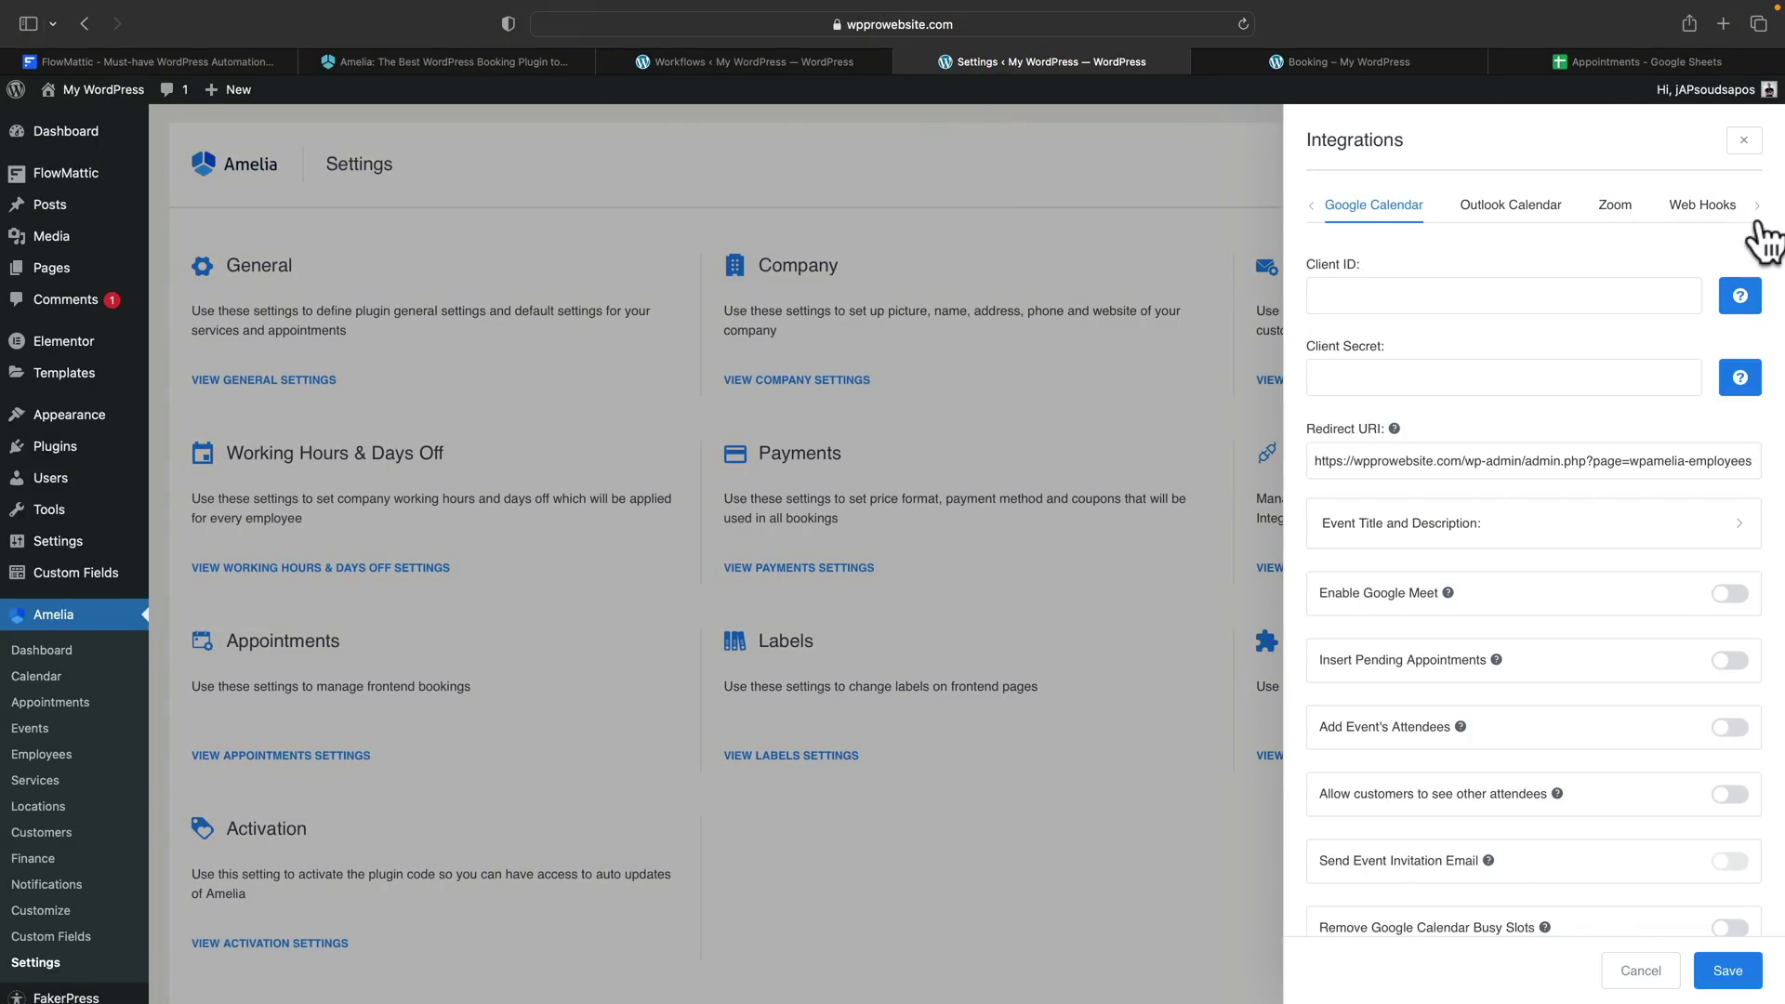
left_click(1702, 205)
left_click(1536, 283)
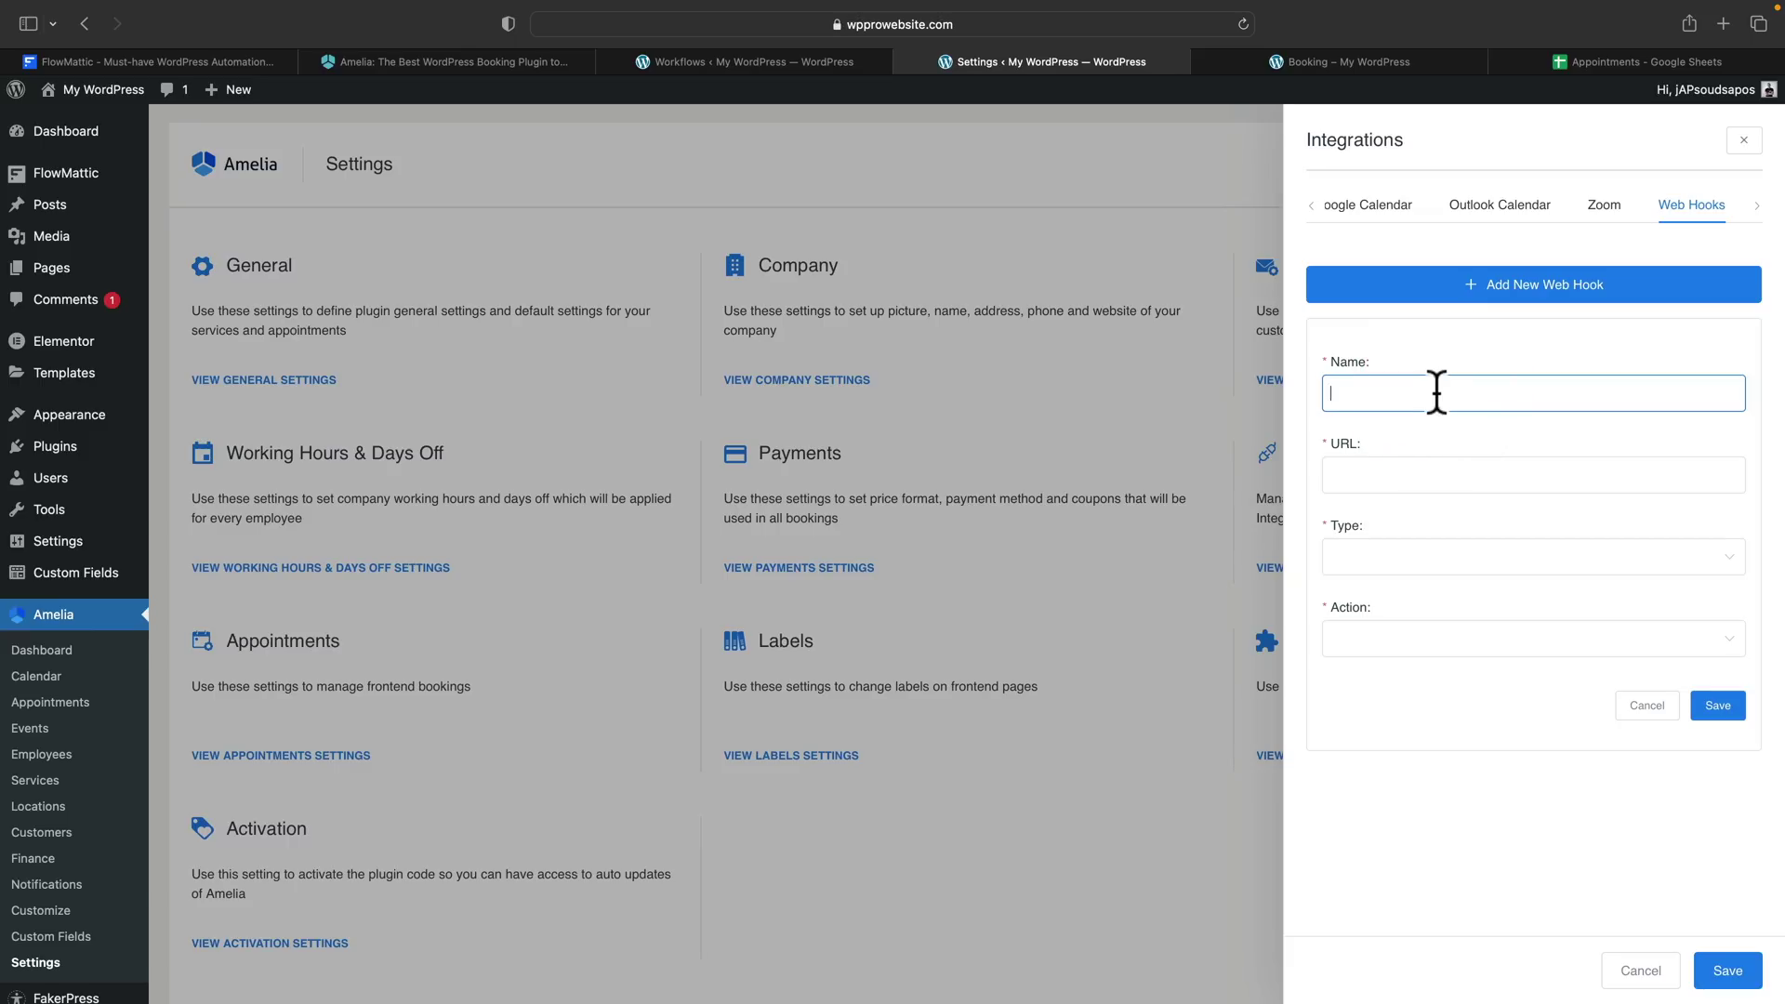
Step: Name the new web hook Flowmattic Booking and fill its URL with the webhook URL copied from the workflow
key("super+v")
left_click(757, 62)
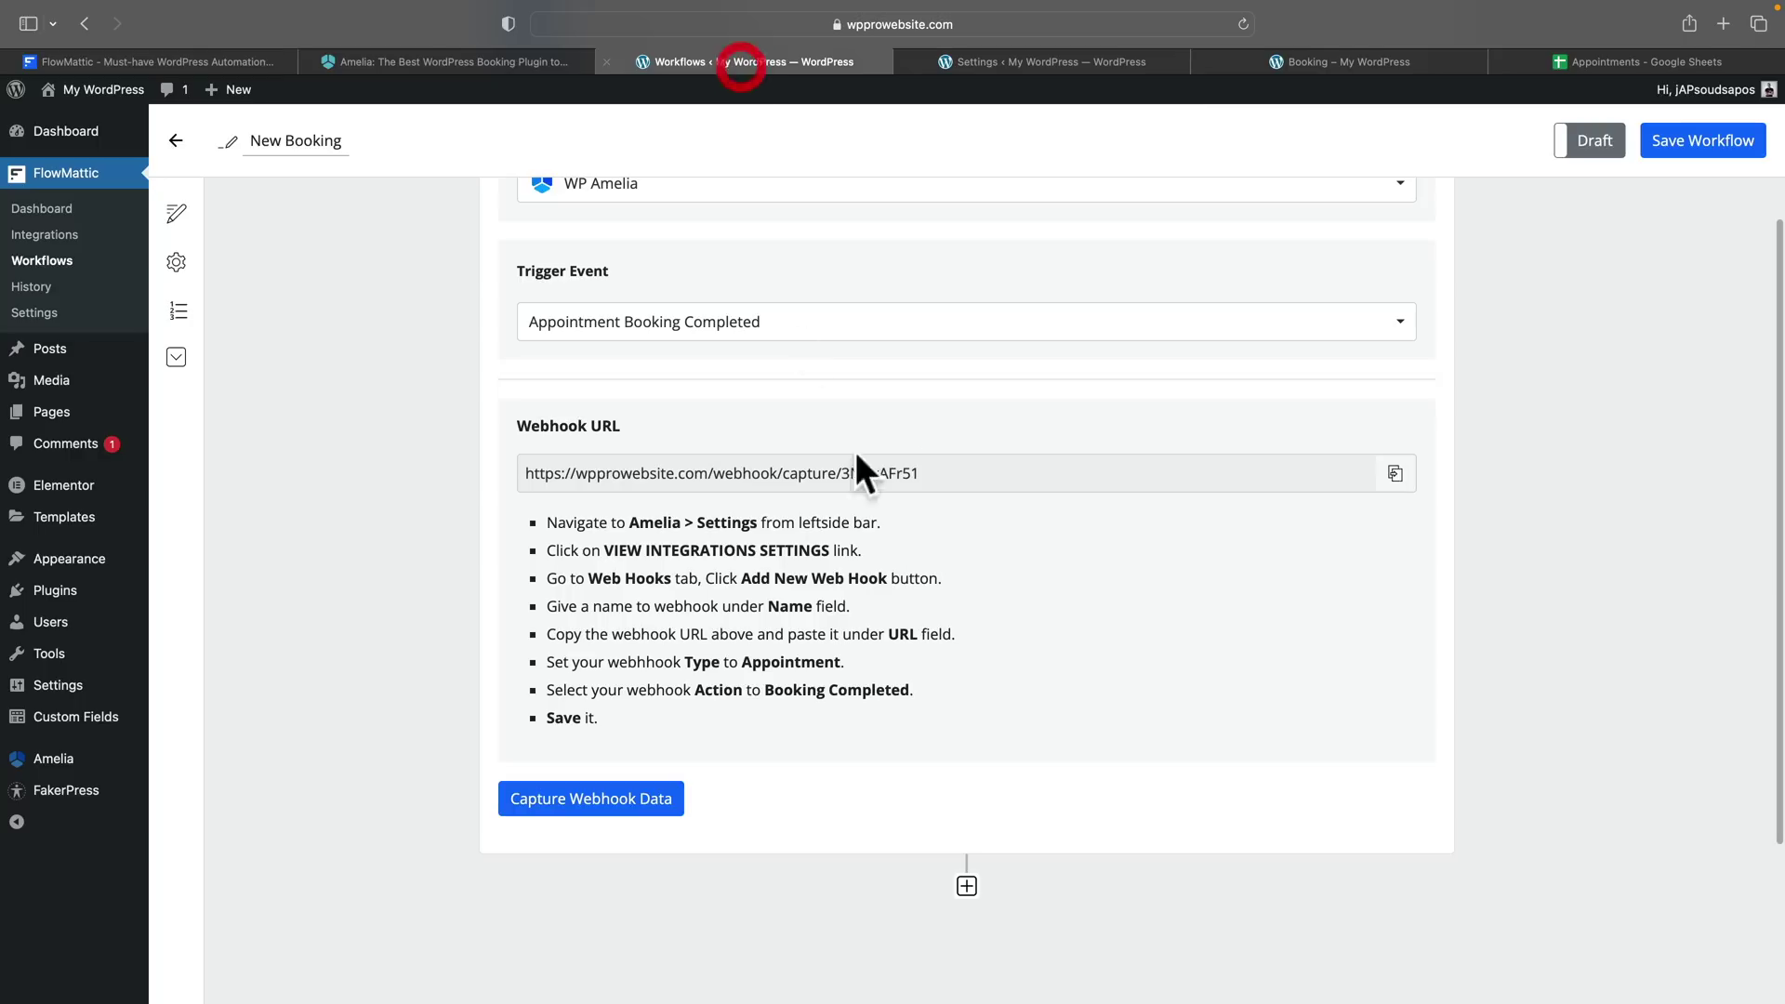
left_click(1395, 473)
left_click(1041, 61)
left_click(1374, 499)
key("super+v")
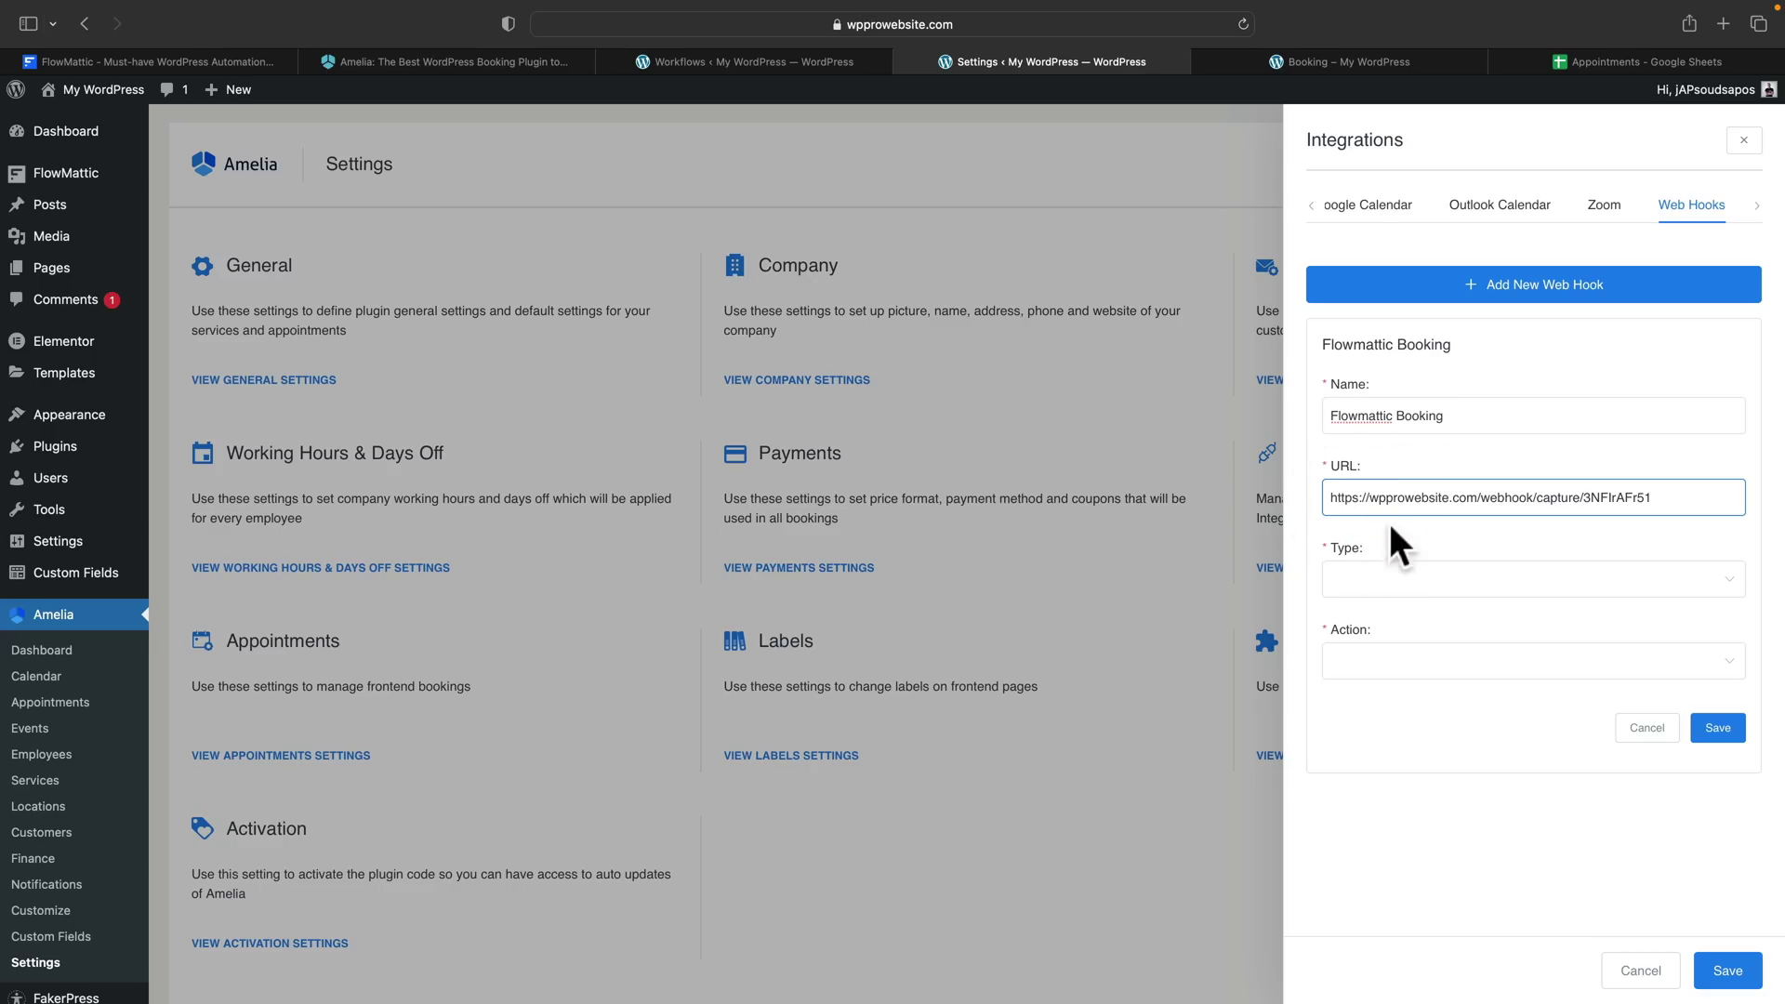
Step: Set the web hook's type to Appointment and its action to Booking Completed, and save it along with the integrations settings
left_click(1415, 584)
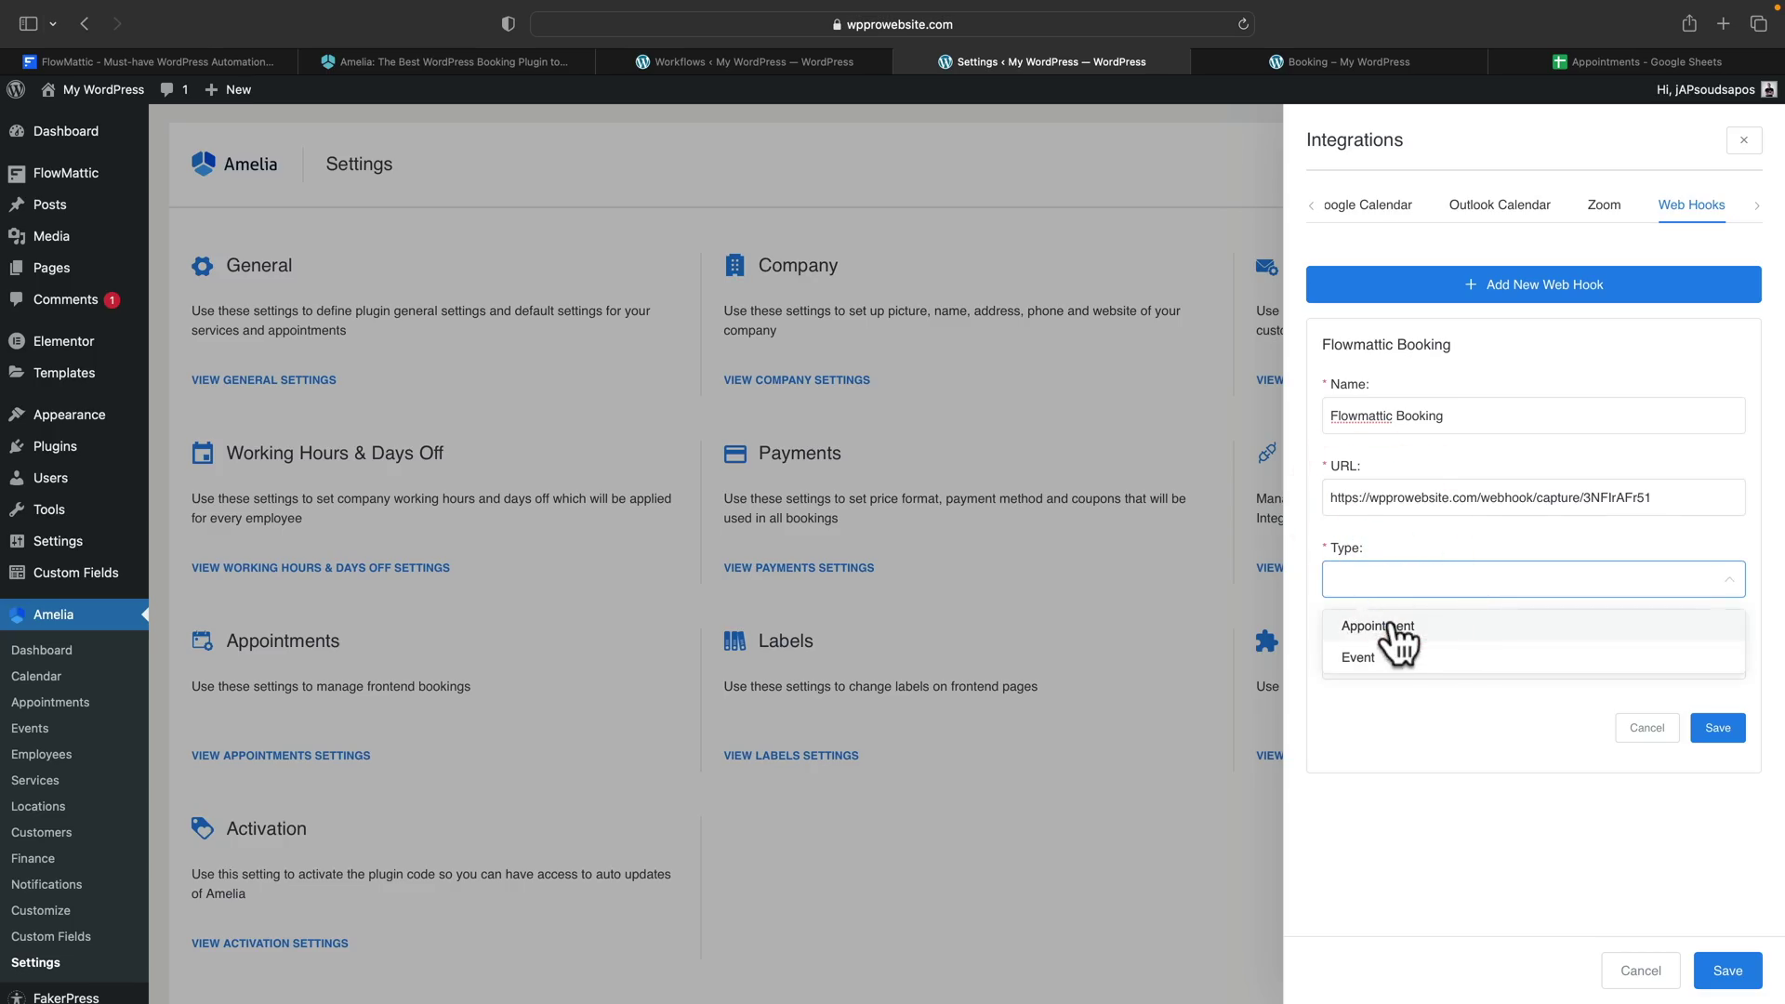
left_click(1394, 633)
left_click(1366, 662)
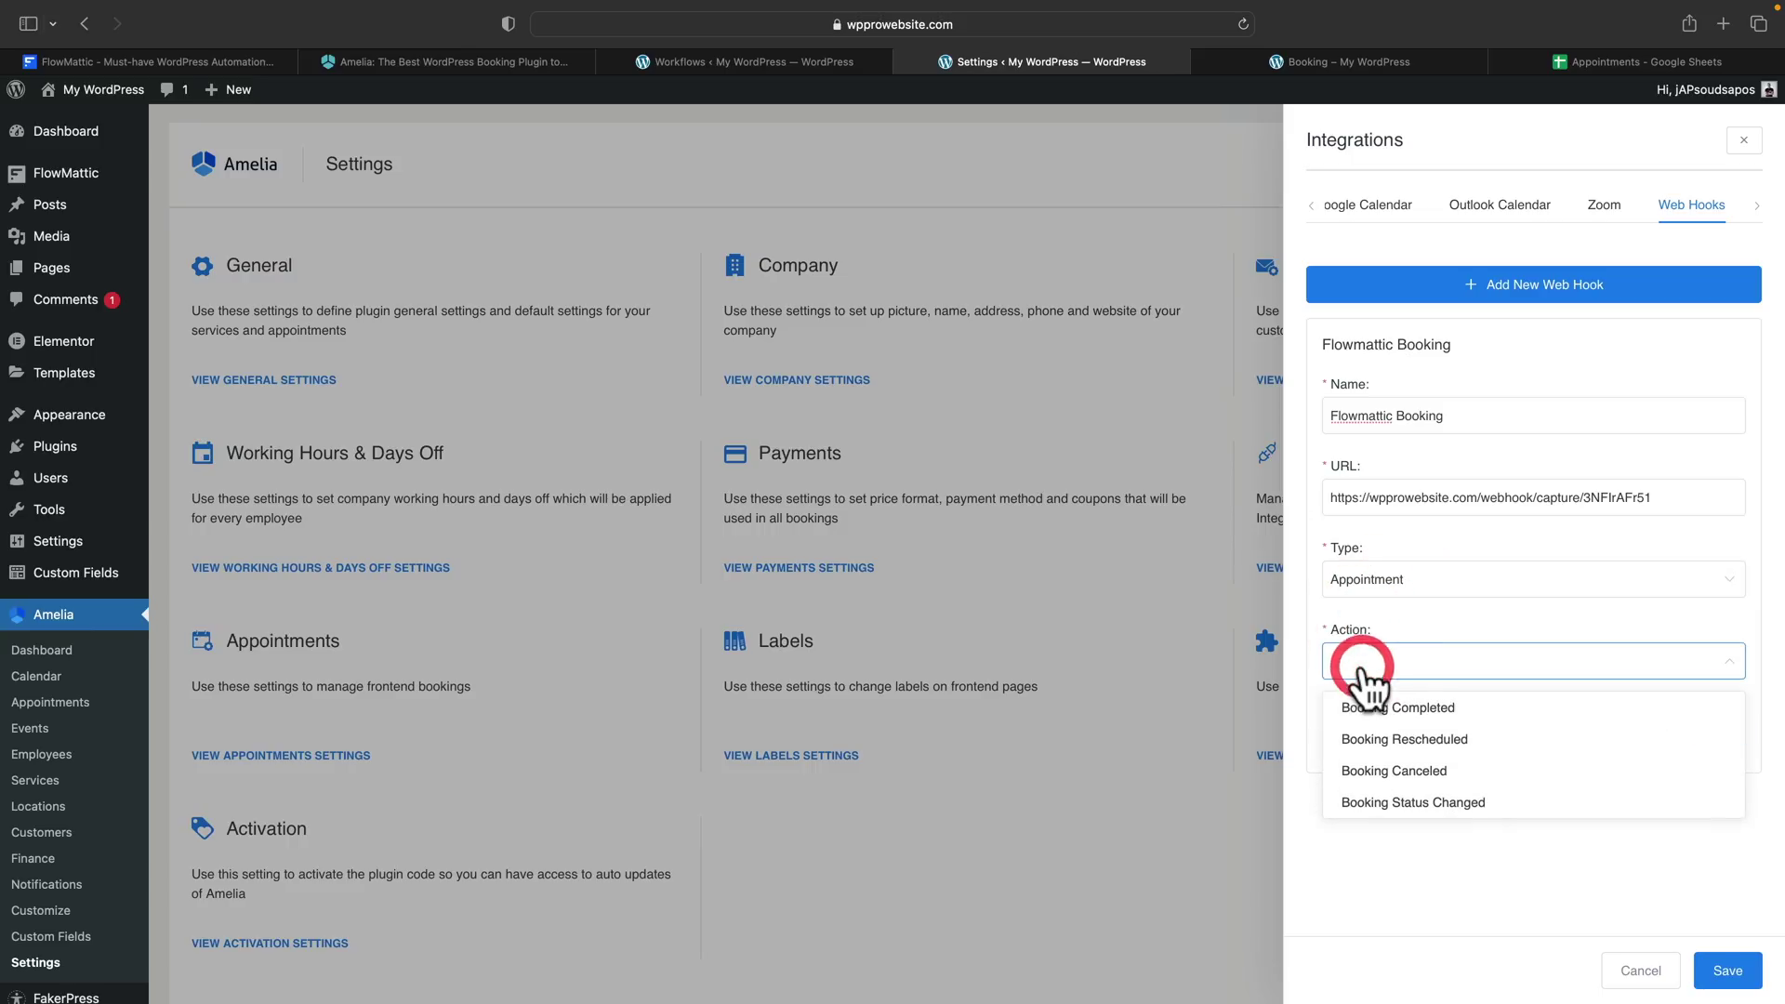
left_click(1374, 709)
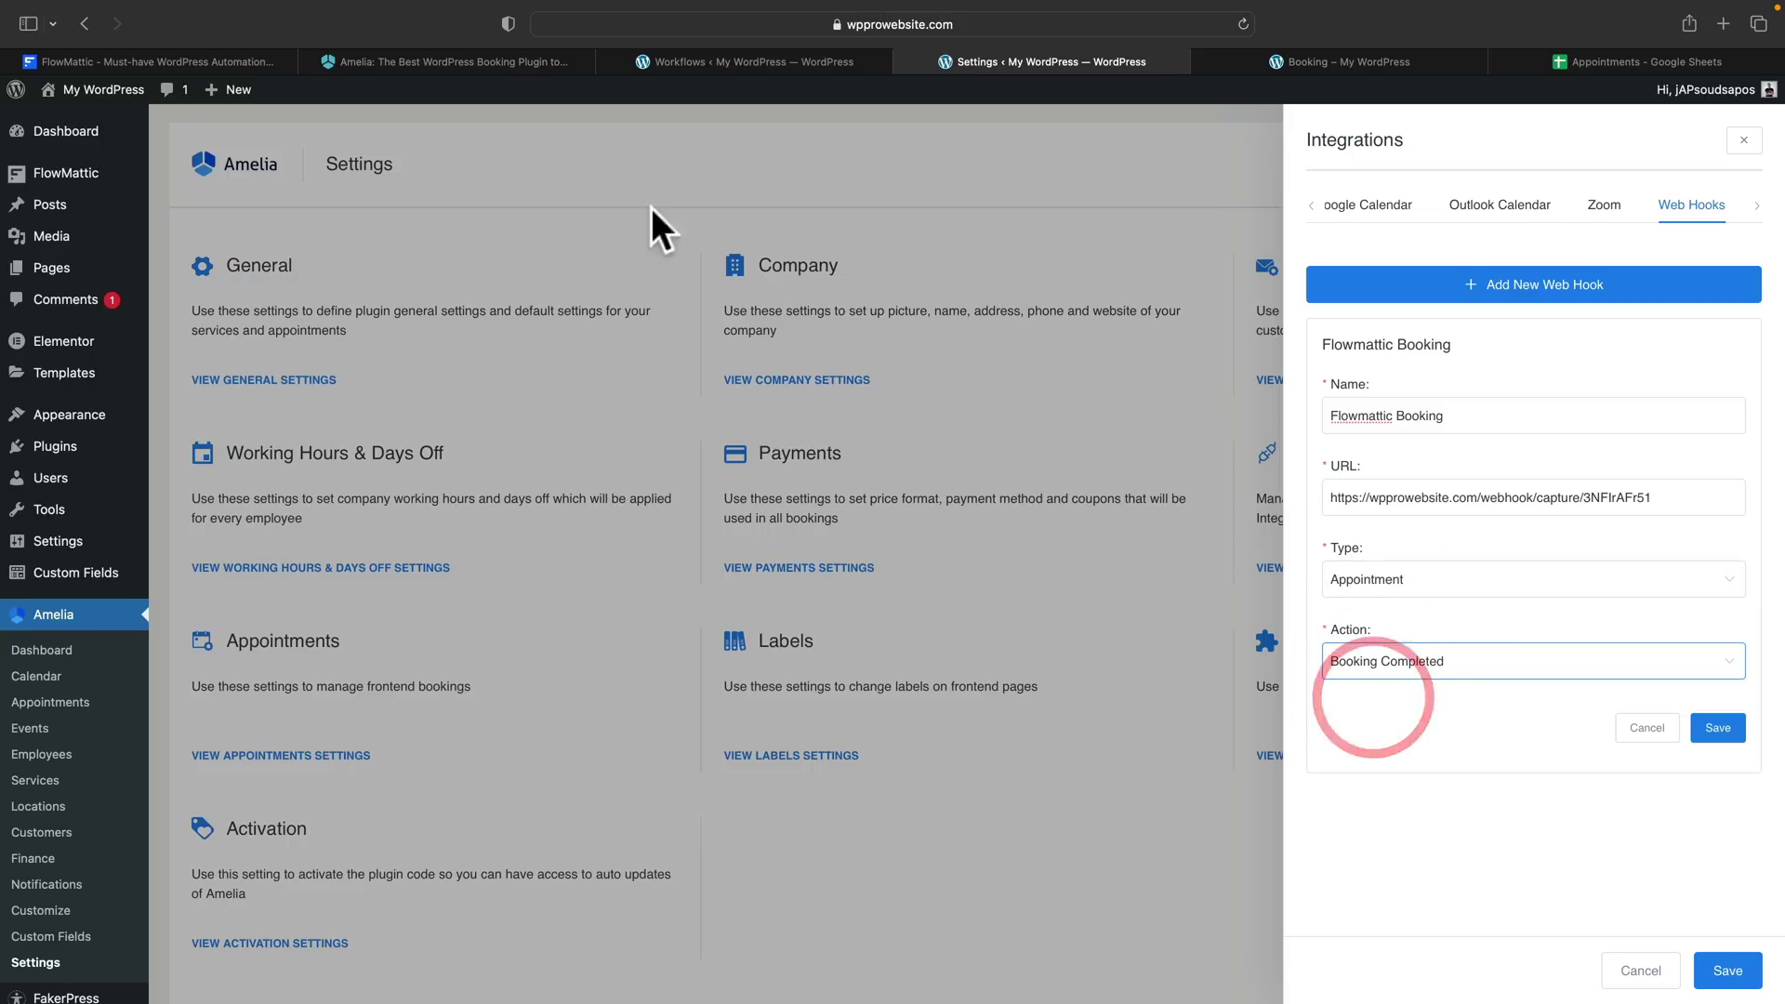
left_click(772, 59)
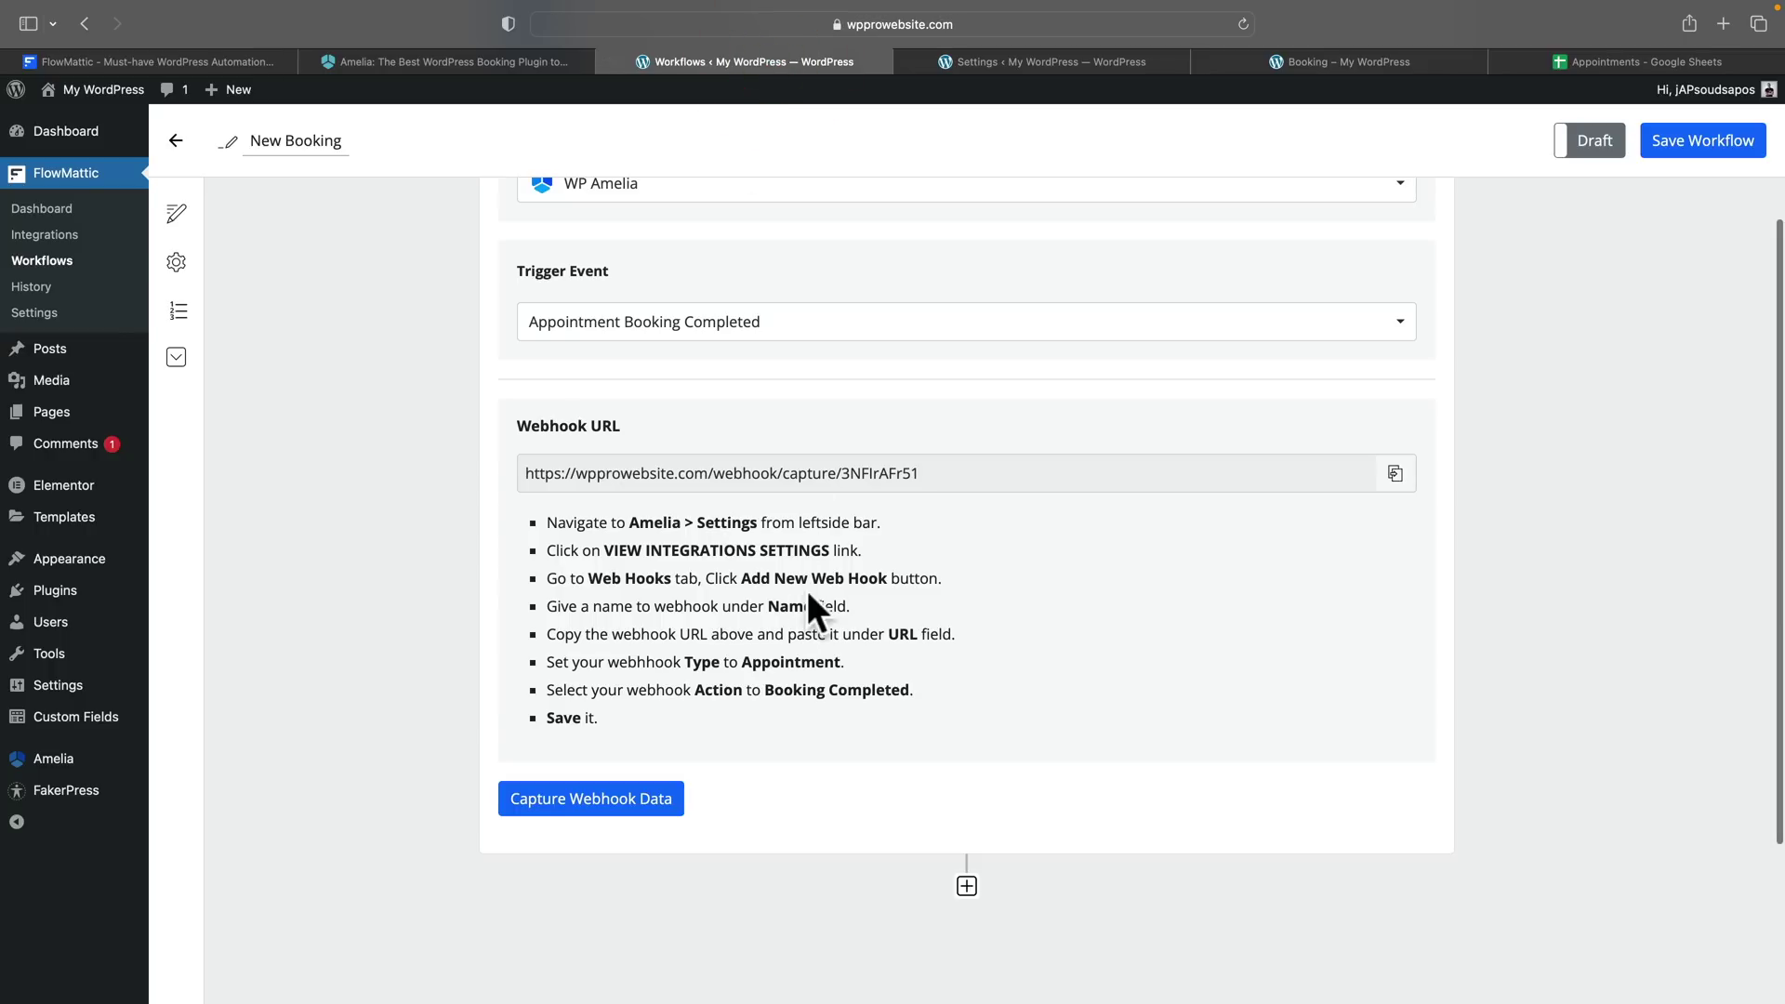
left_click(1013, 60)
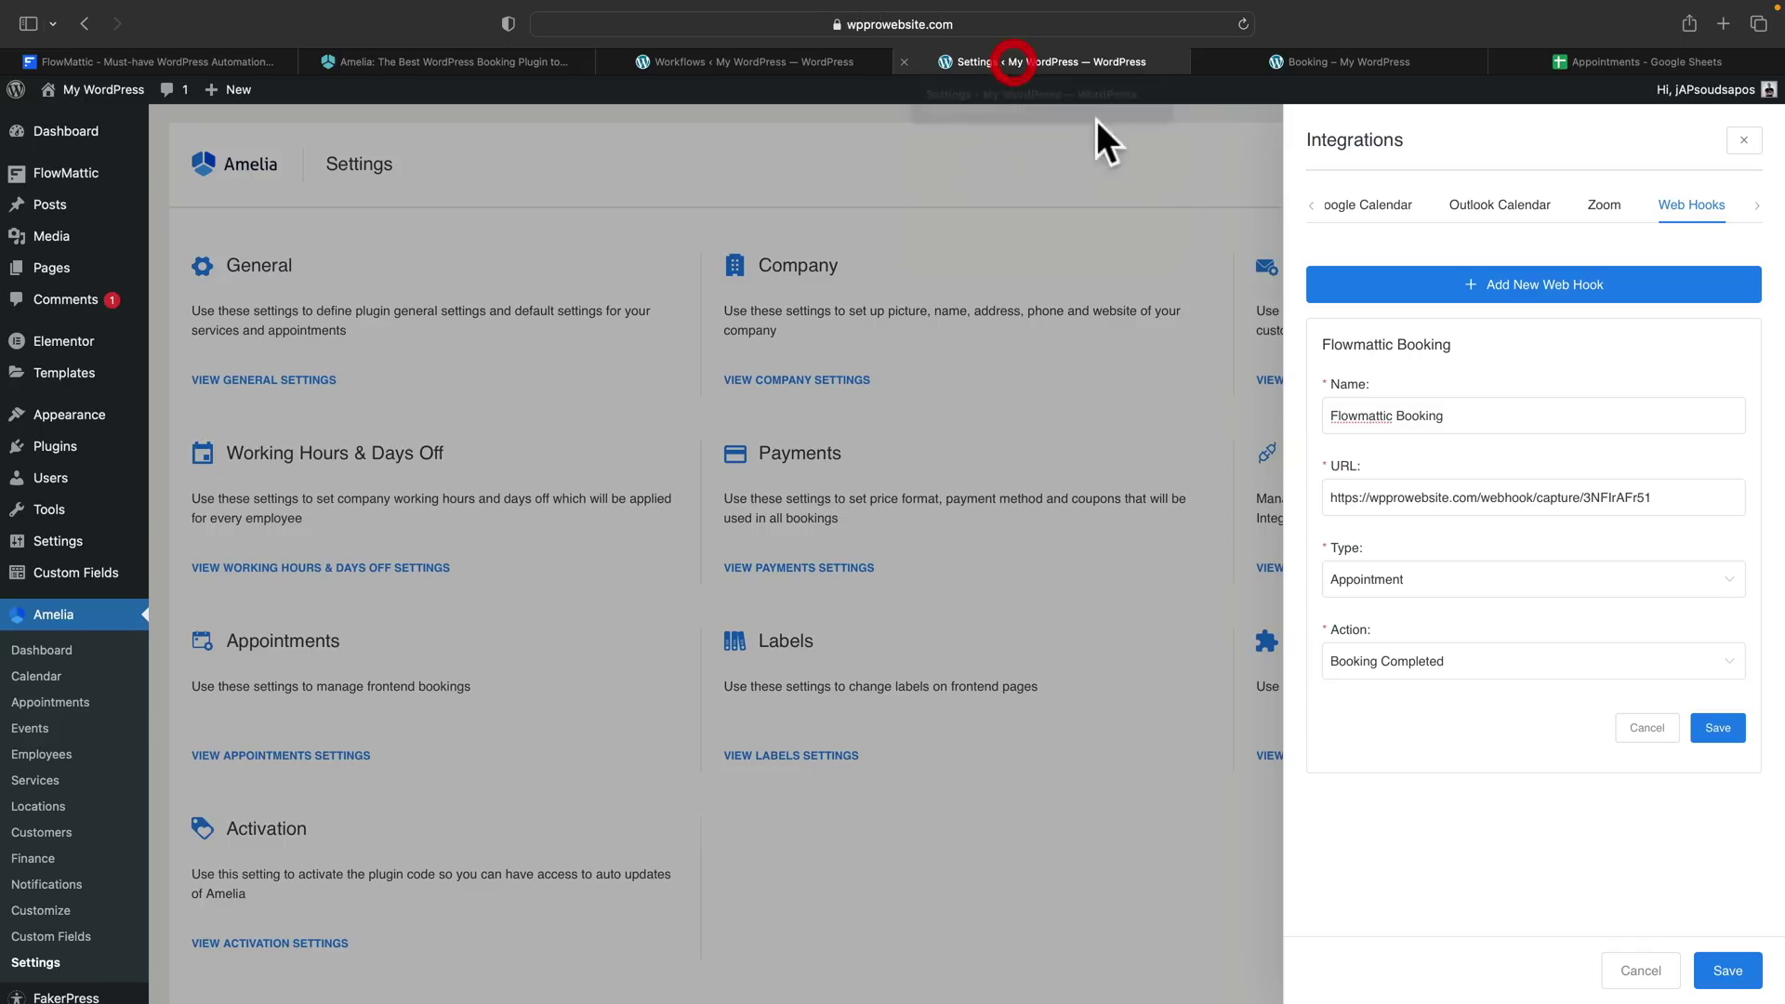
left_click(1718, 730)
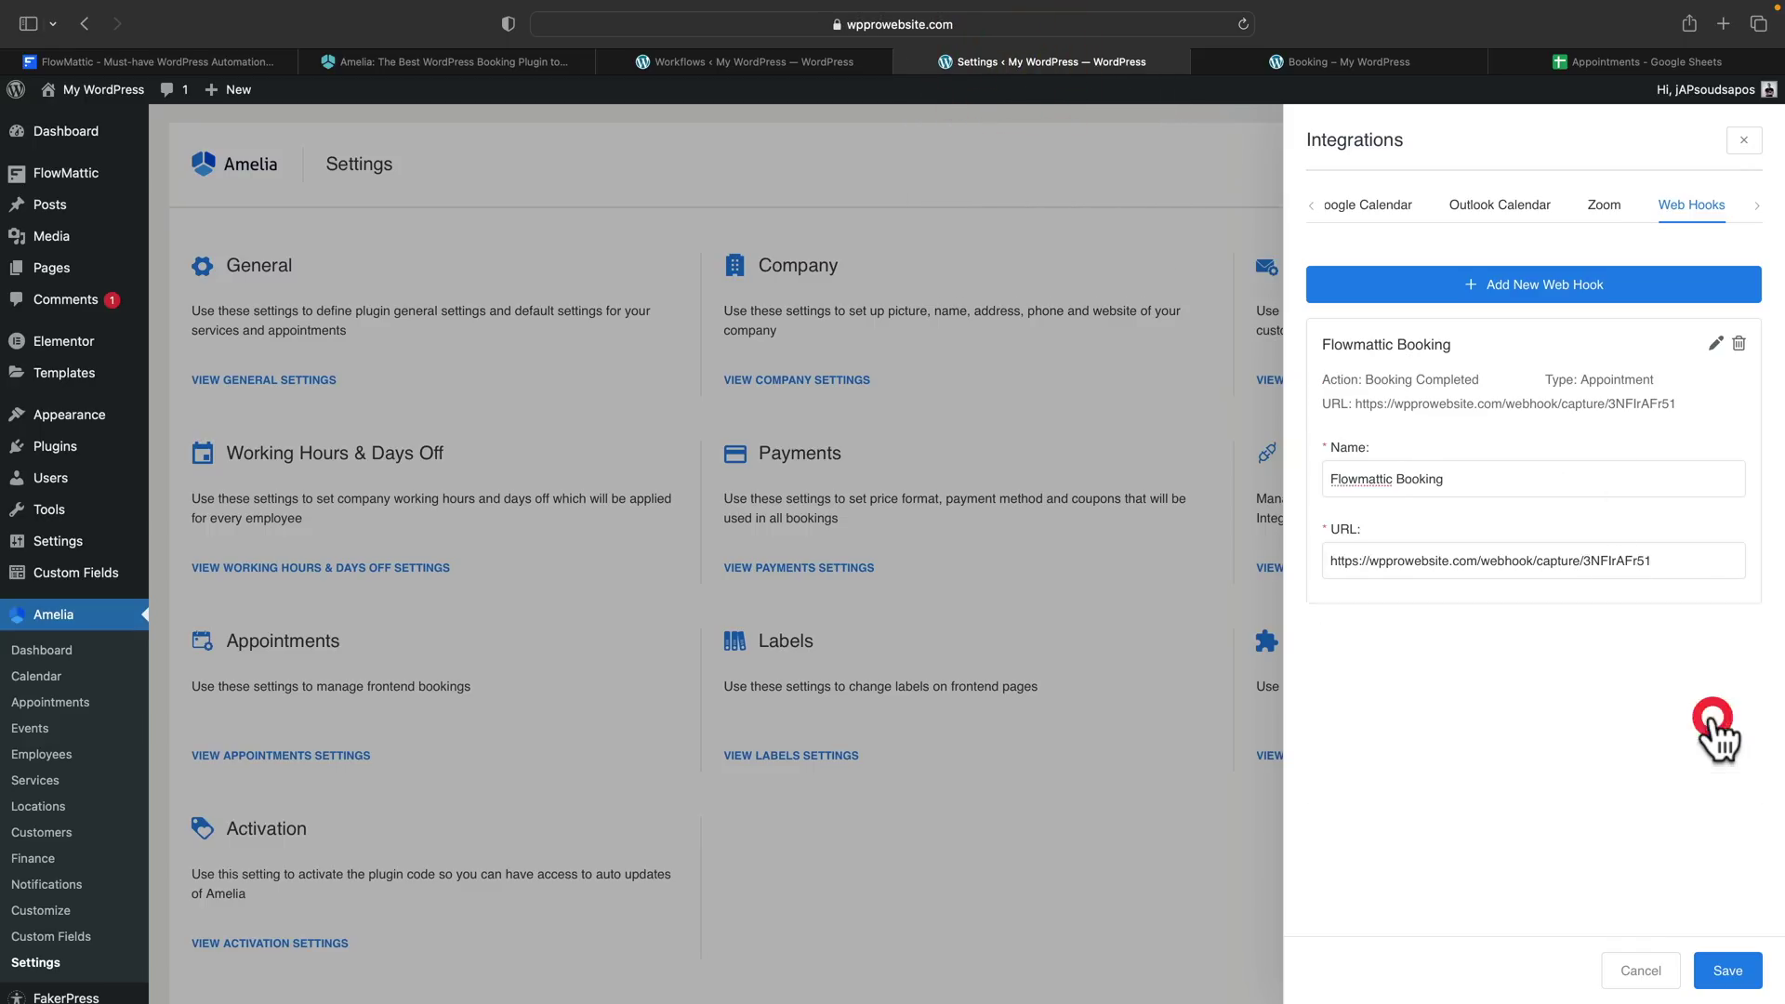
left_click(1729, 972)
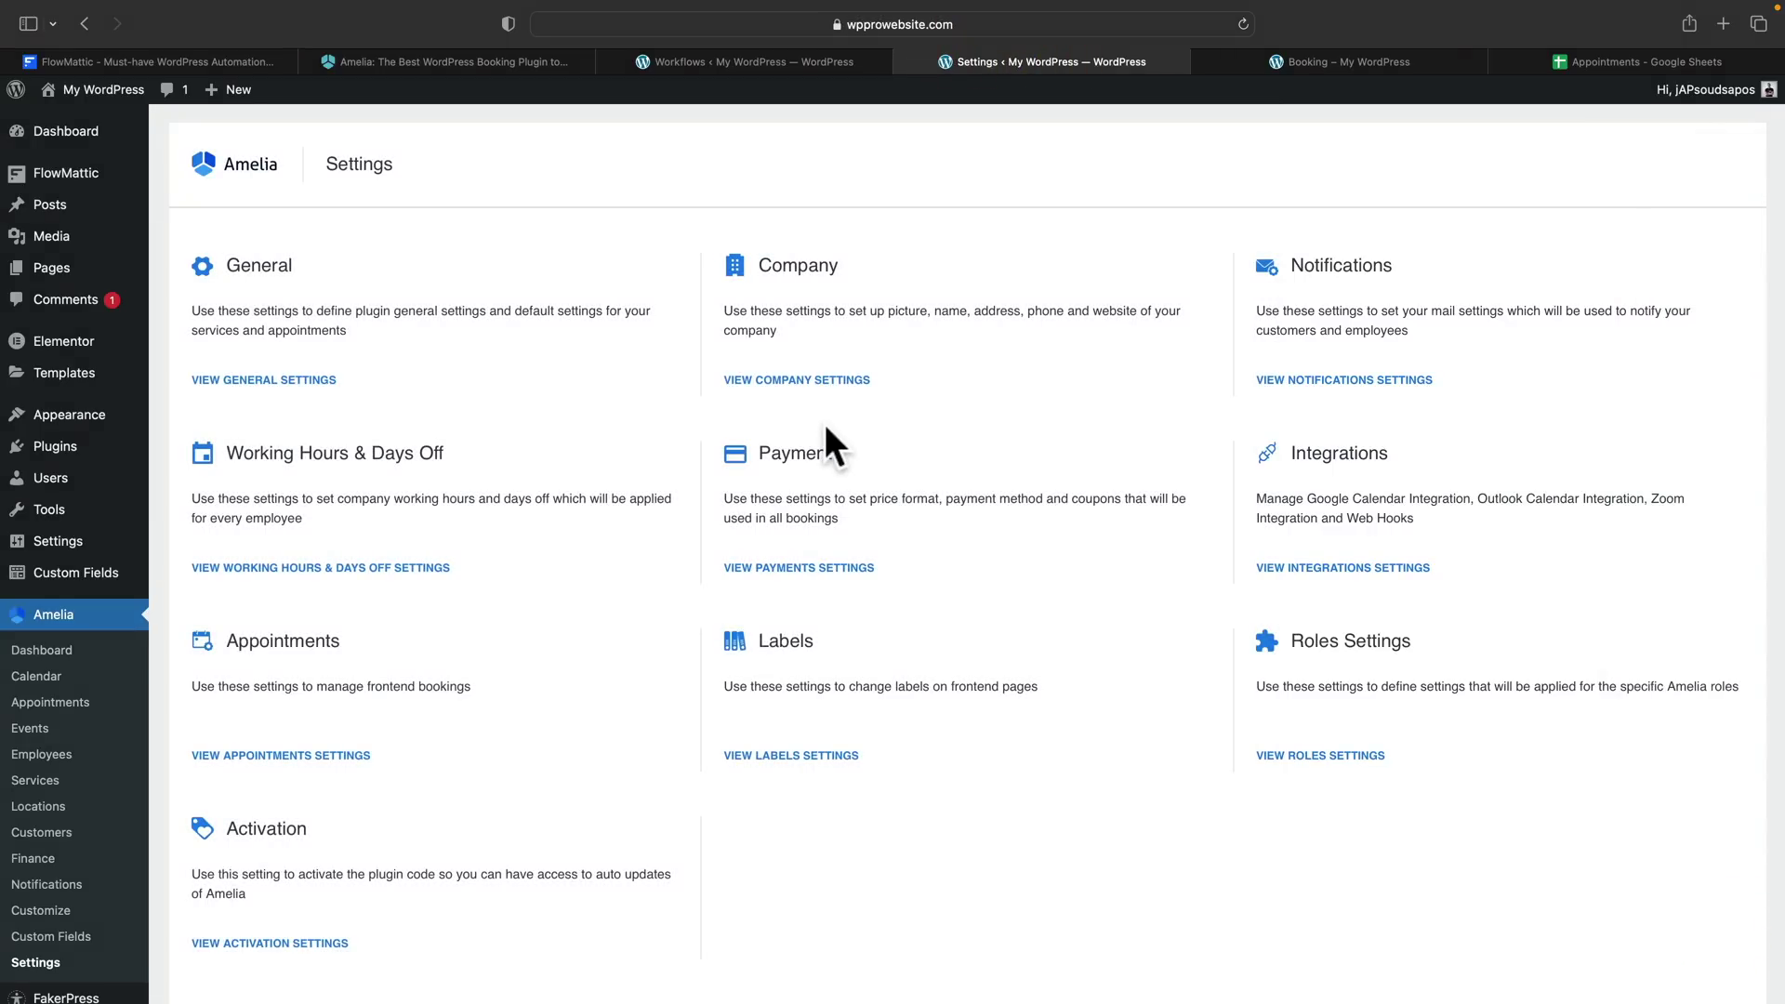
Step: Start capturing webhook data in the workflow and submit a test booking for January 18, 2023 at 12:00 PM on the Booking page
left_click(734, 59)
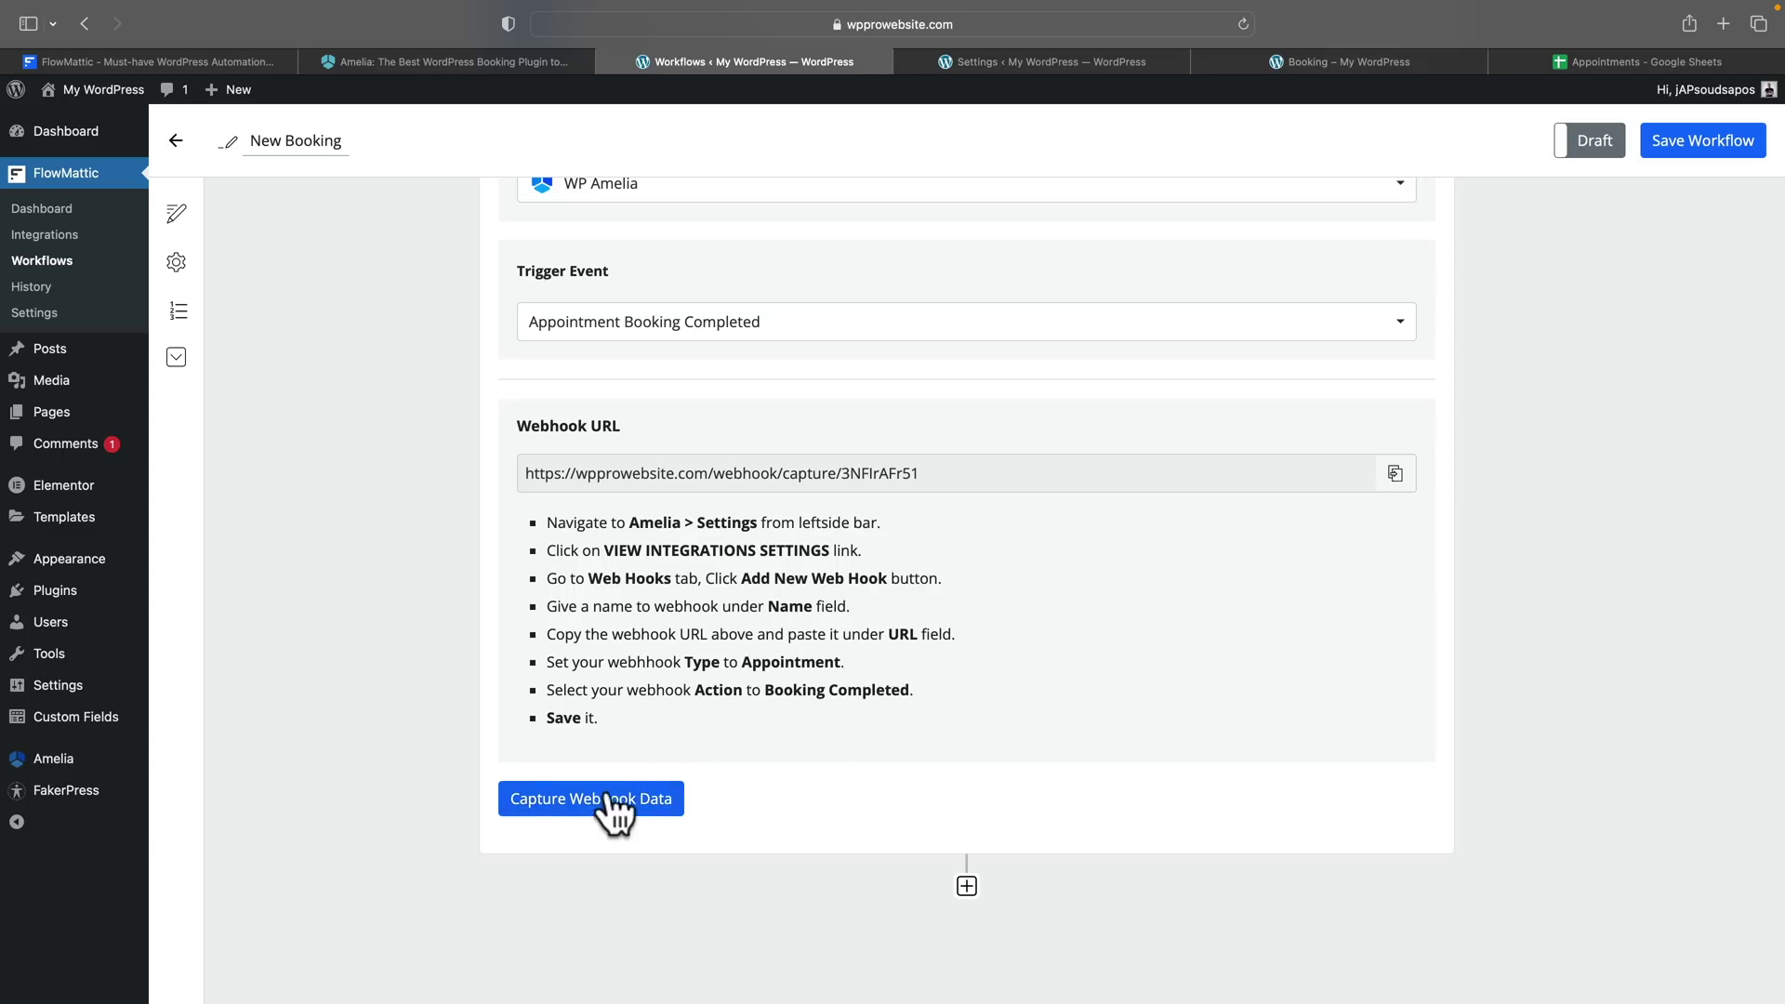
left_click(1335, 56)
scroll(617, 697, "down", 15)
scroll(618, 683, "down", 15)
scroll(617, 679, "down", 1)
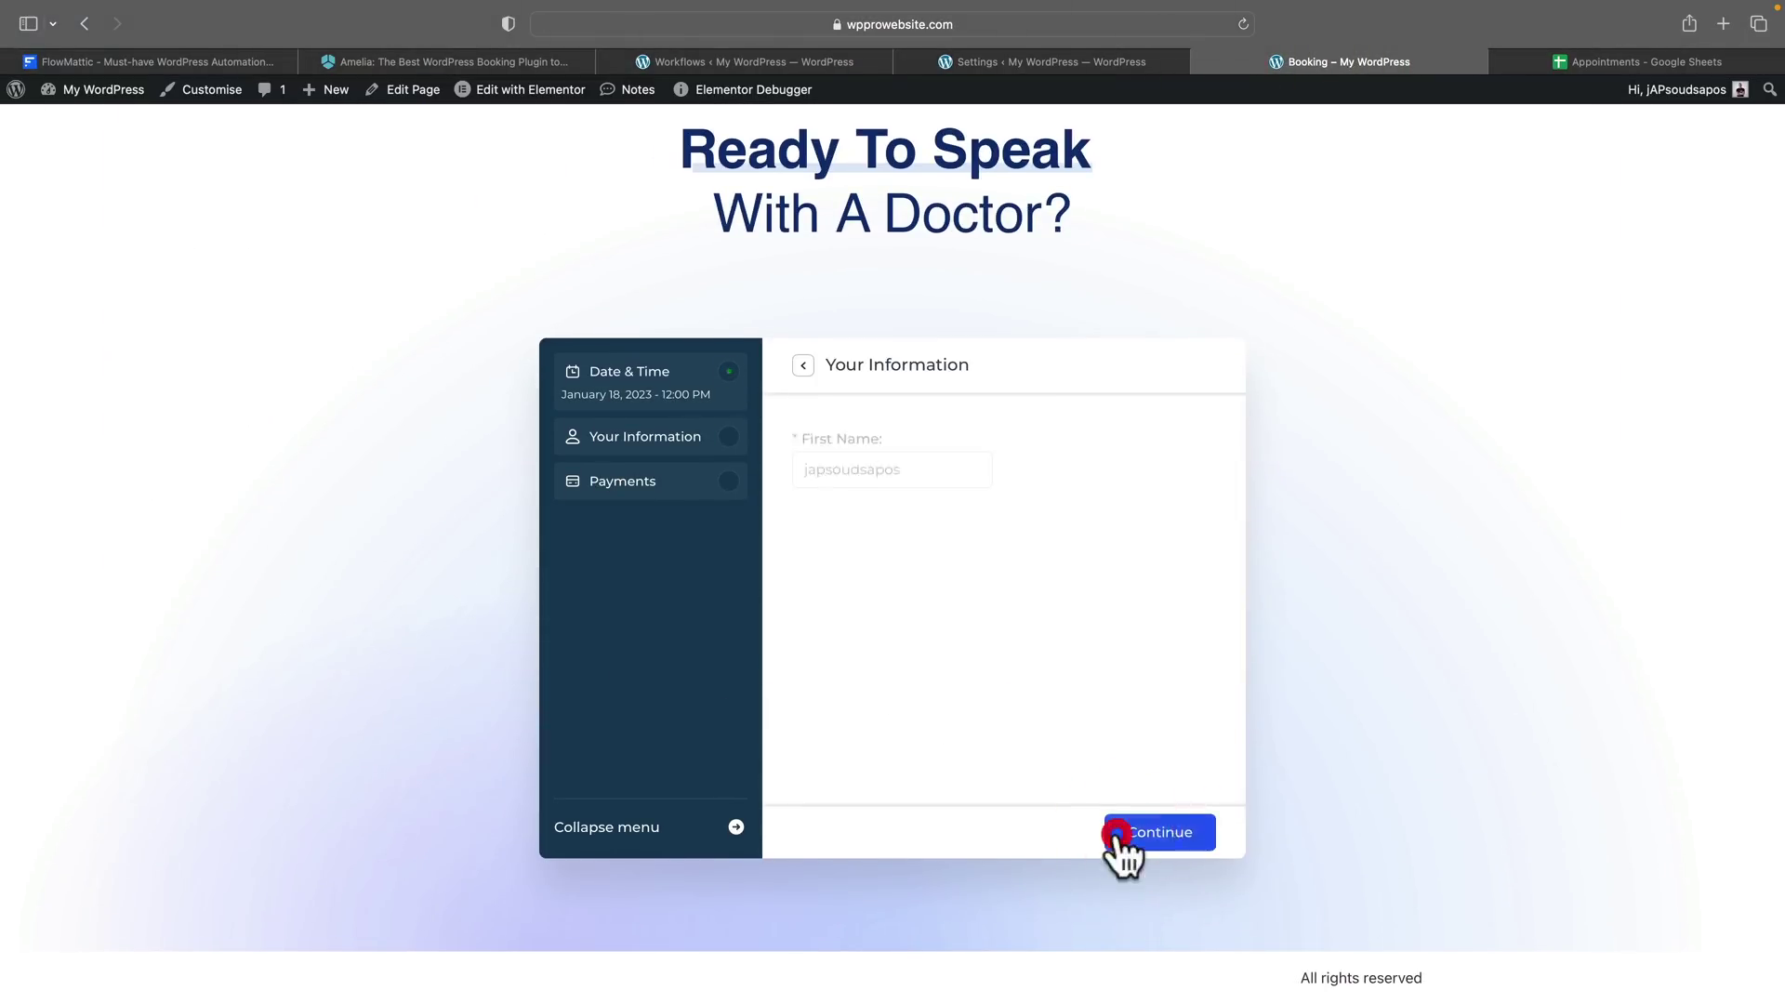
left_click(1159, 832)
left_click(1174, 830)
left_click(1175, 832)
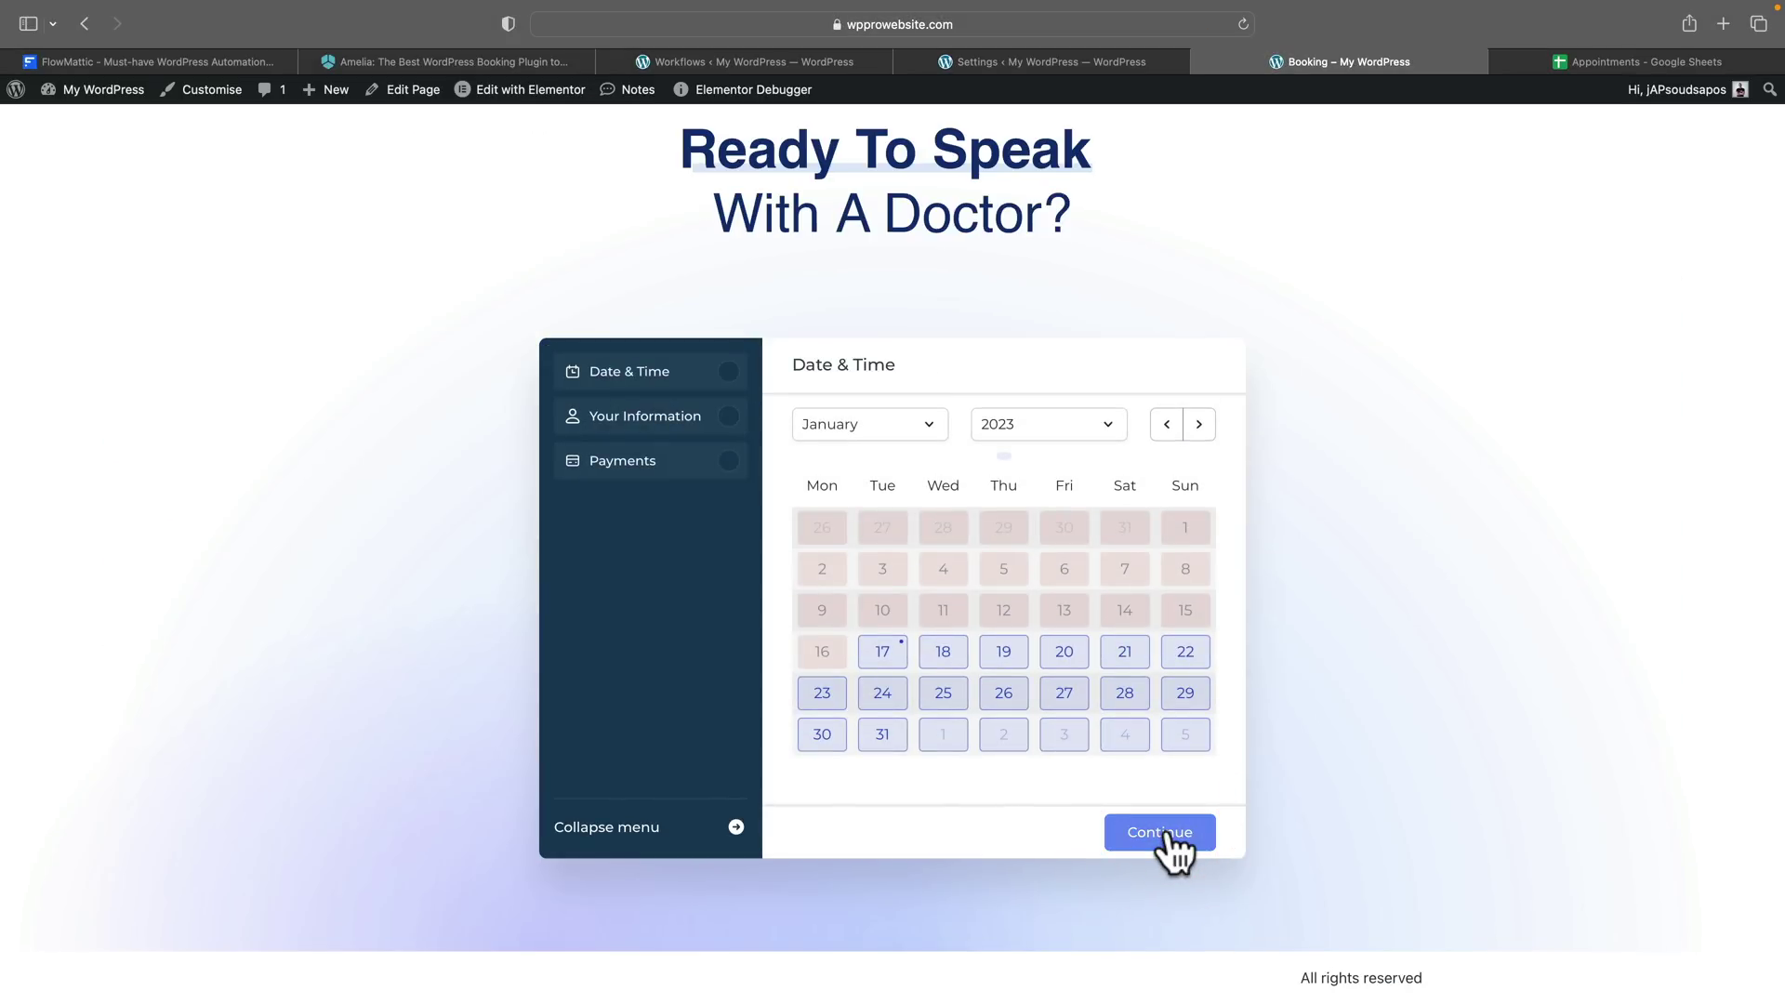
Step: Examine the captured appointment response data in the New Booking workflow and collapse the data list
left_click(786, 63)
scroll(416, 632, "down", 4)
scroll(414, 634, "down", 3)
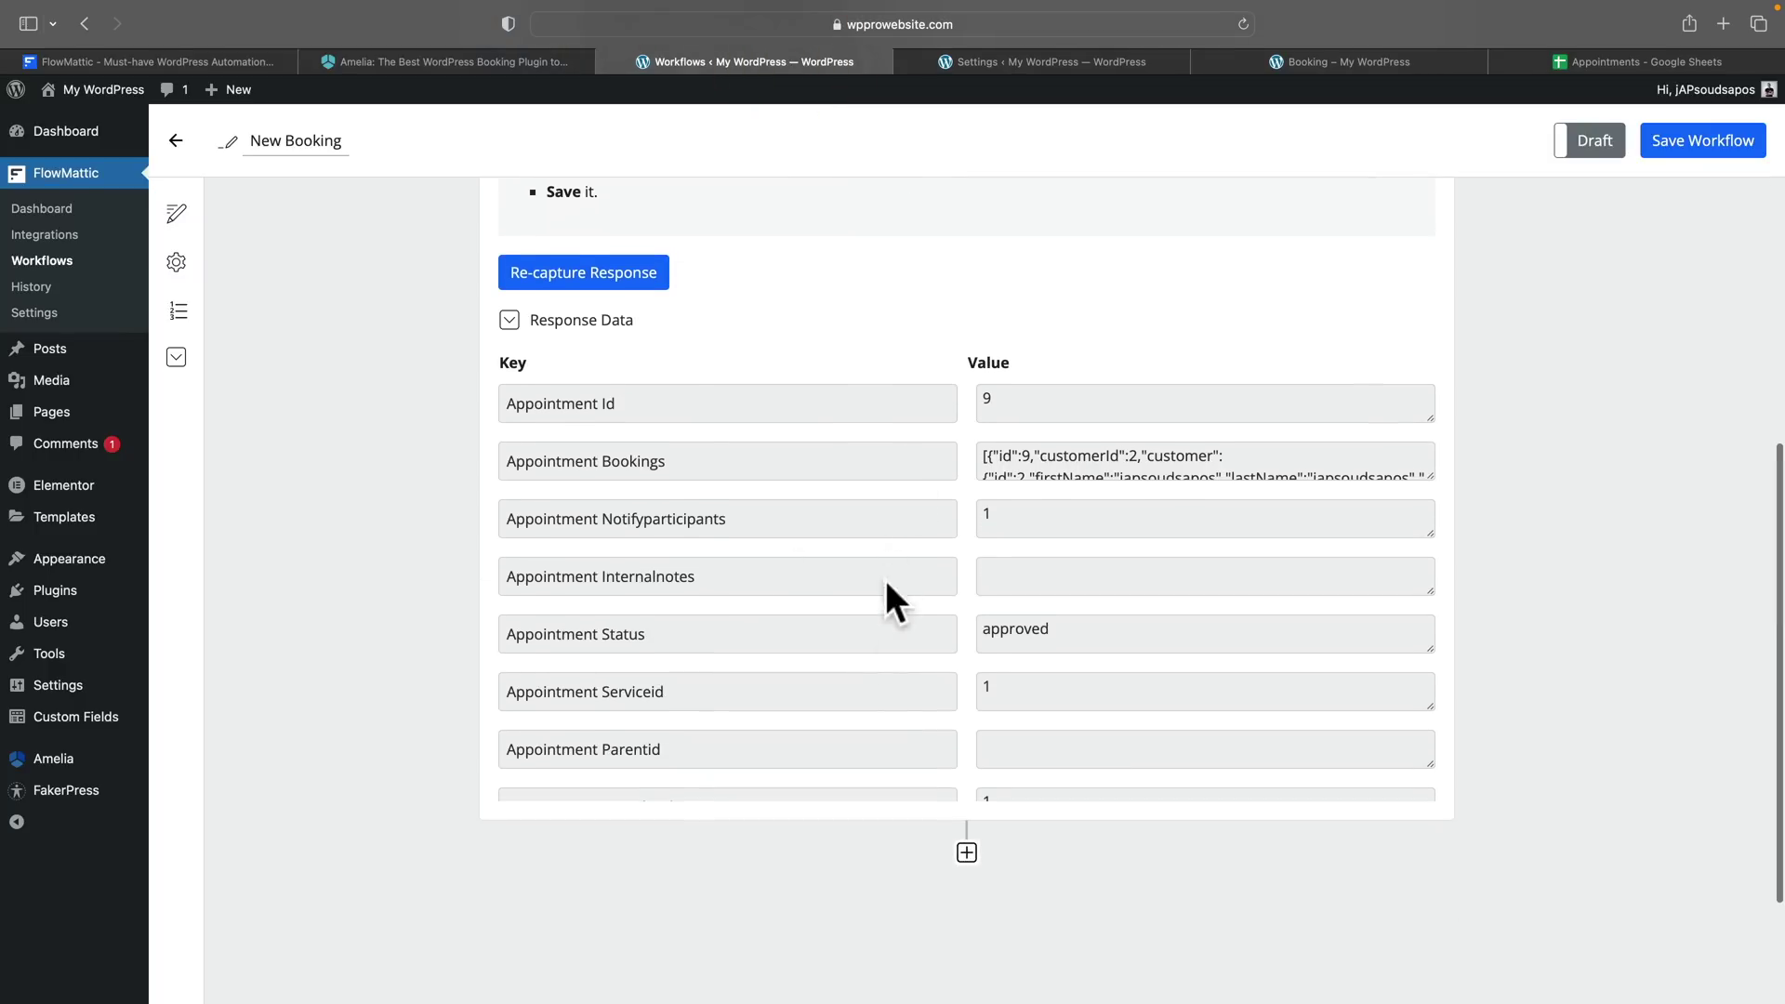
scroll(881, 683, "down", 4)
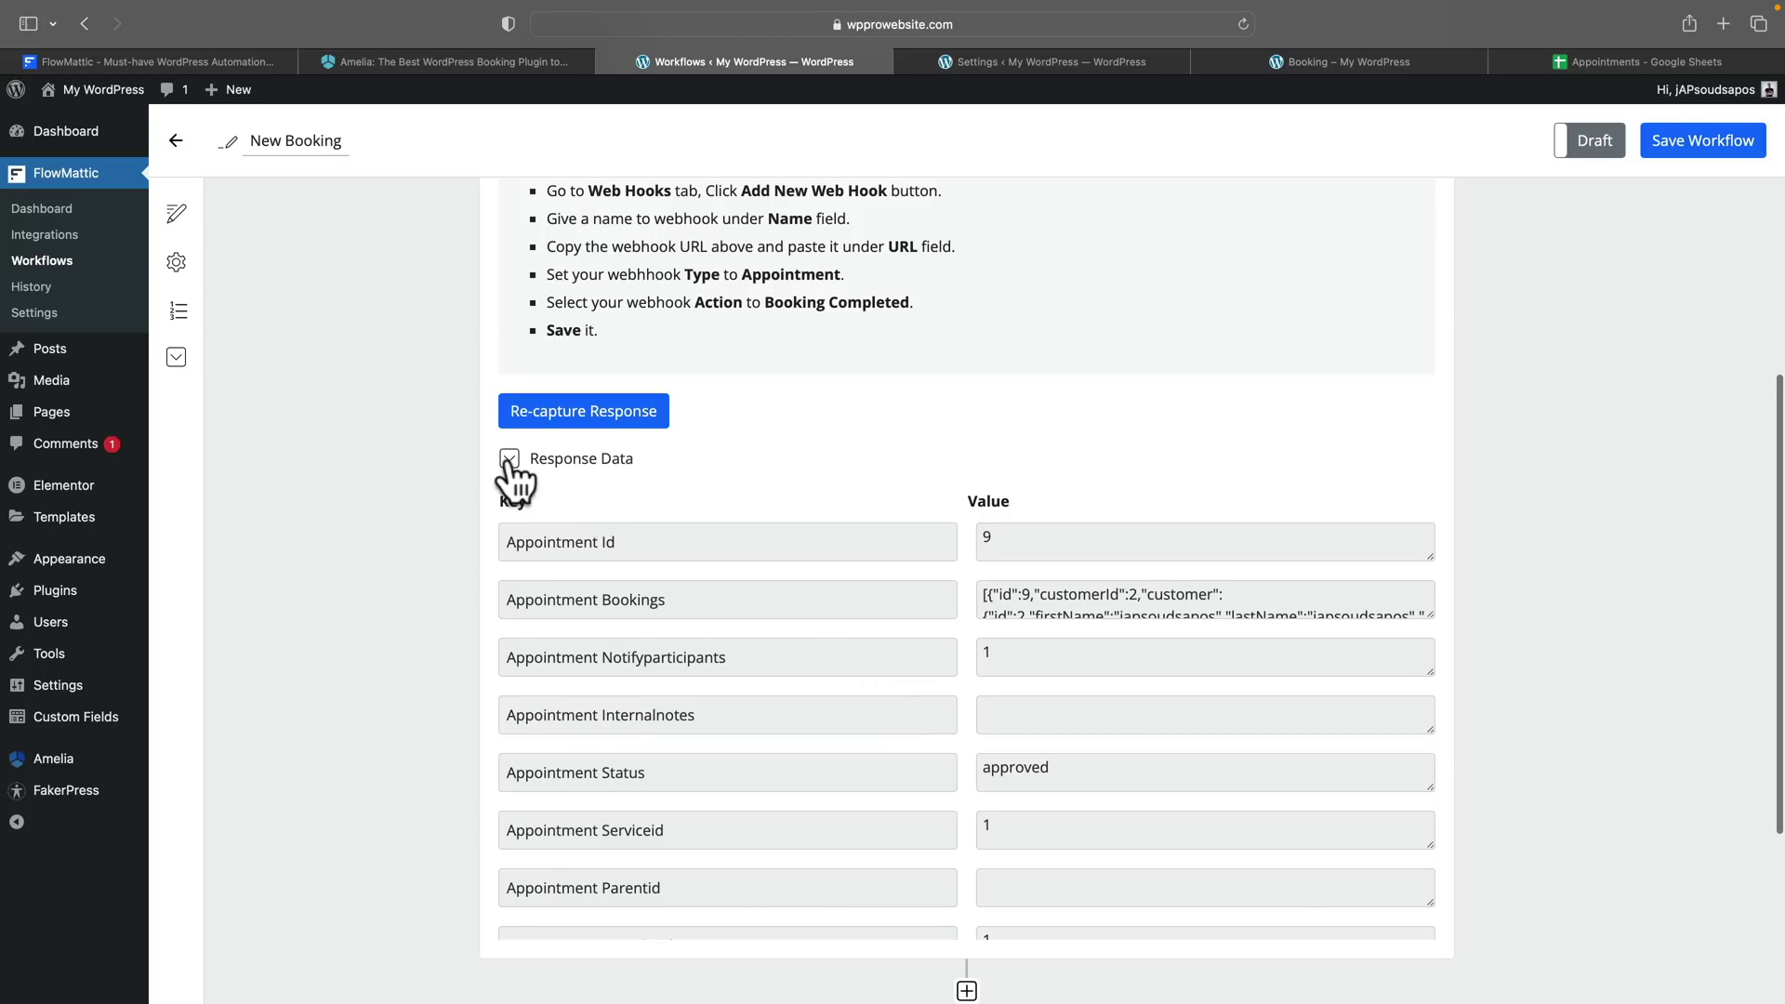
left_click(509, 458)
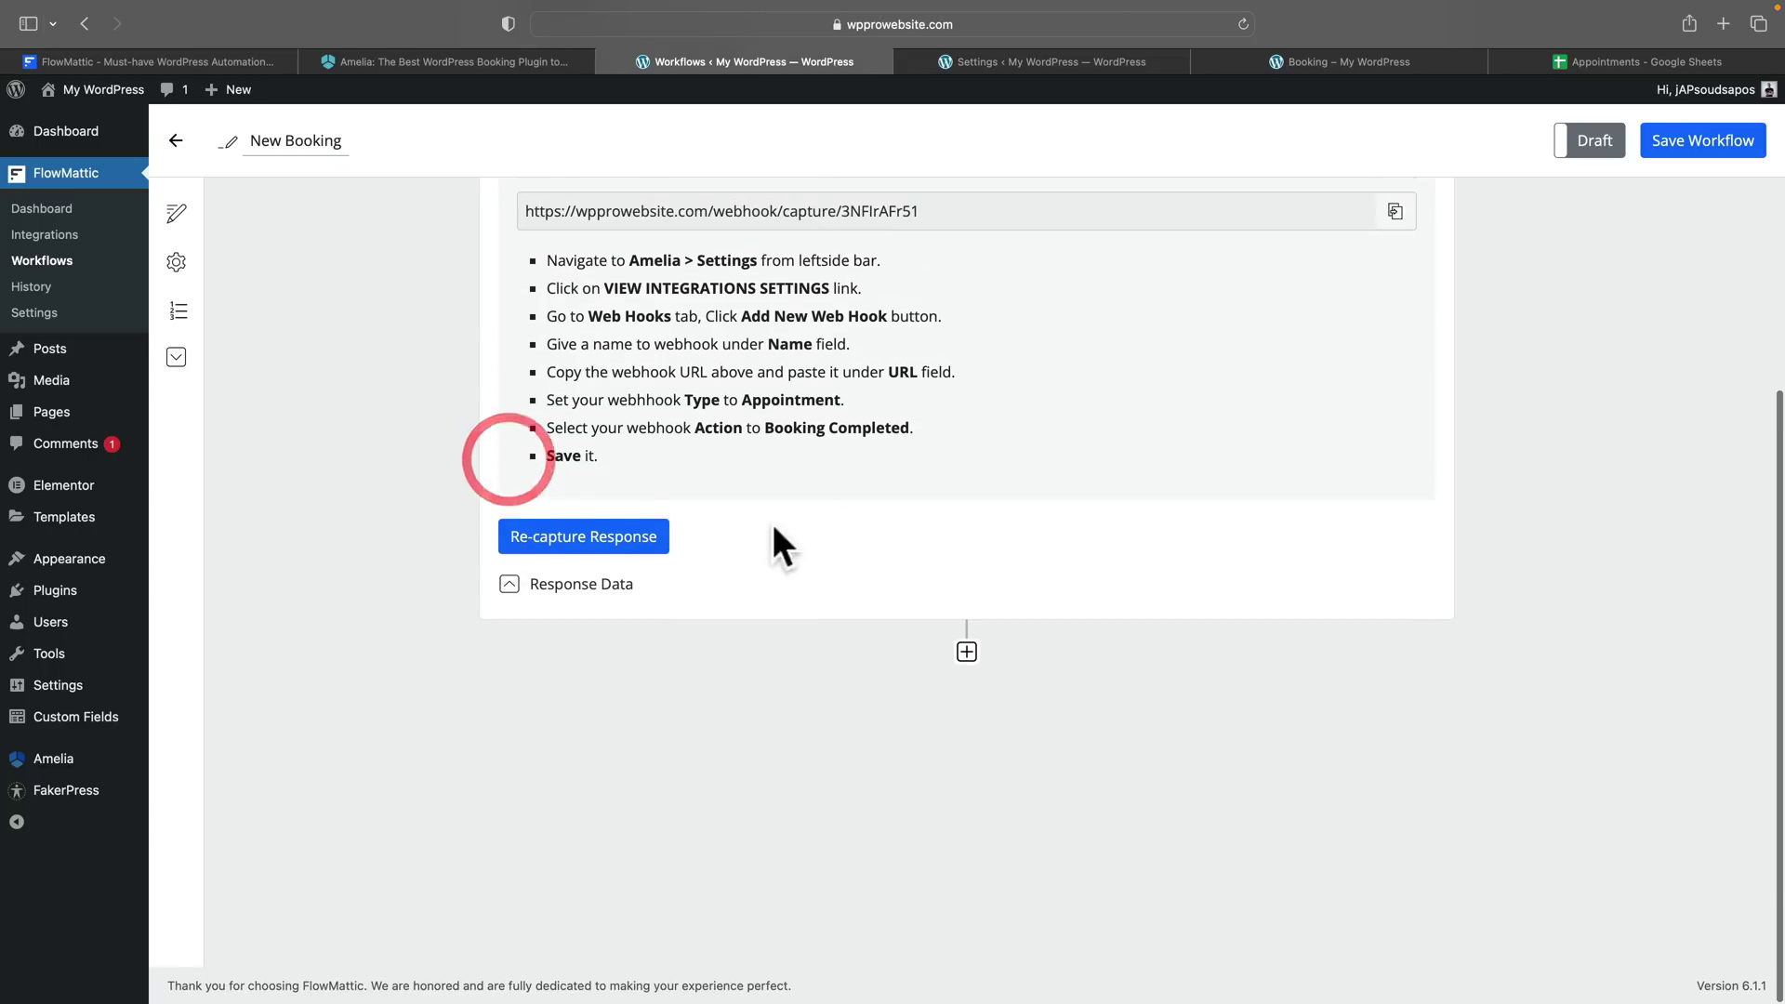
Step: Add an action step below the Amelia trigger in the workflow and choose WordPress as its application
scroll(779, 663, "up", 5)
scroll(779, 664, "up", 3)
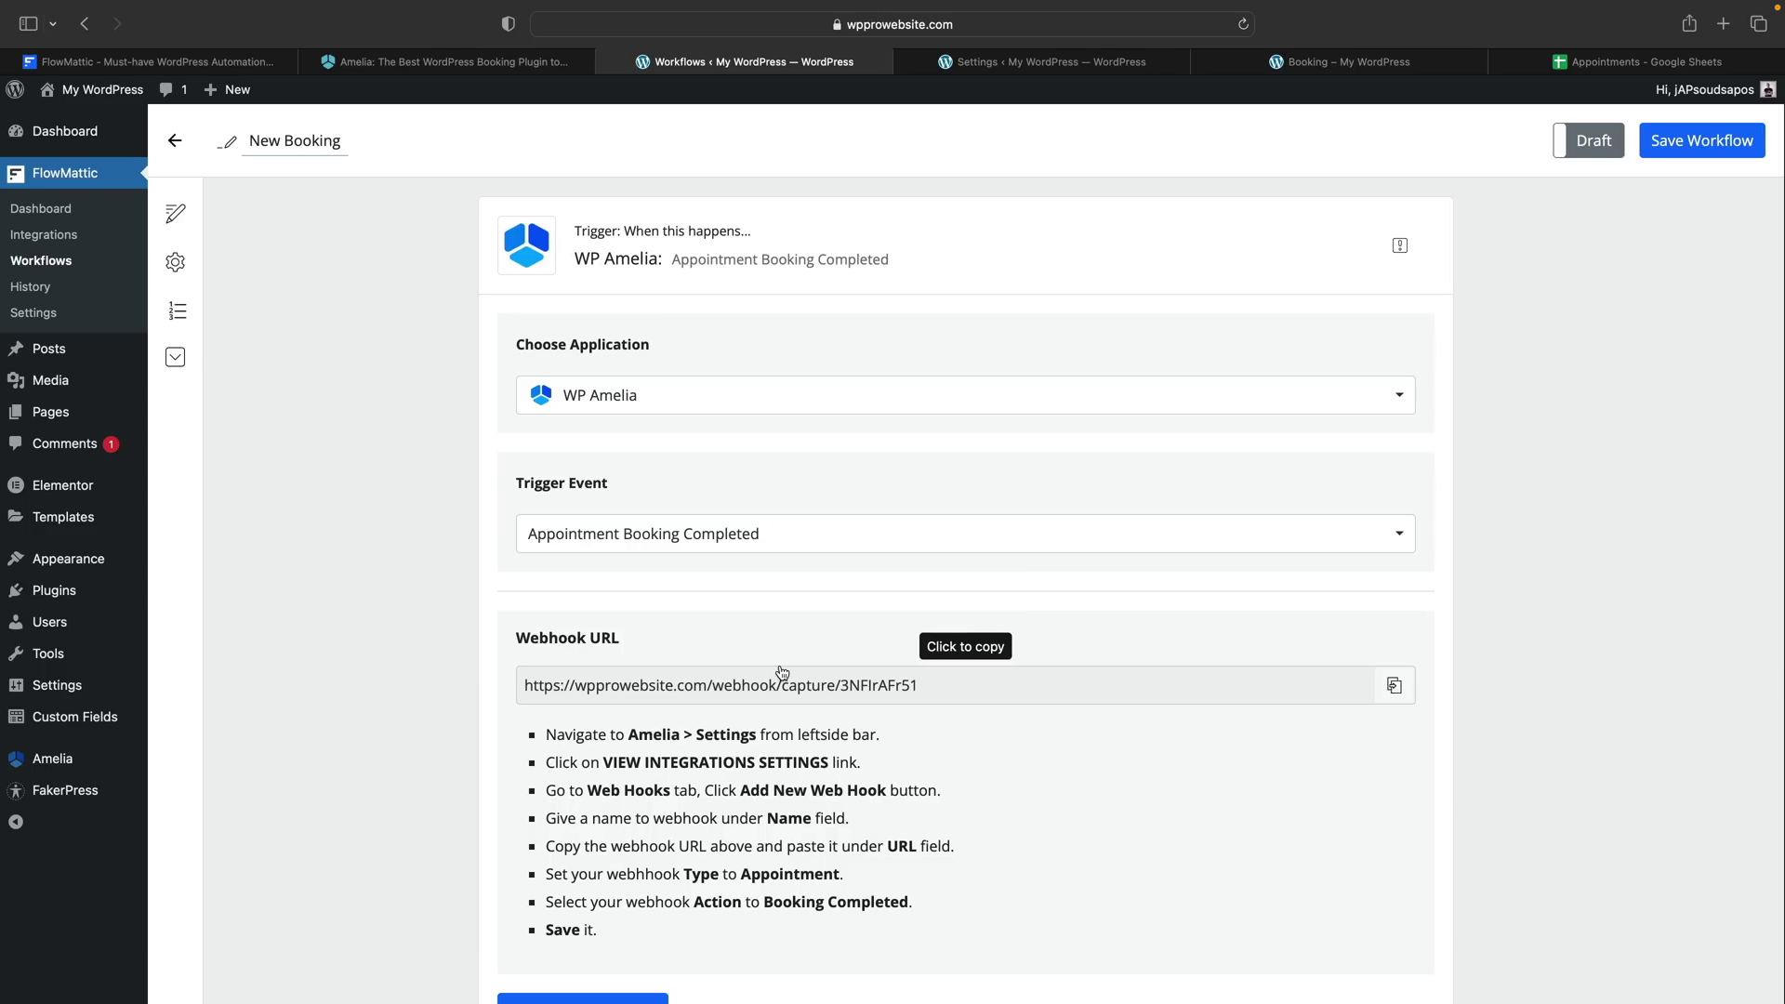
scroll(433, 677, "down", 5)
scroll(433, 677, "down", 1)
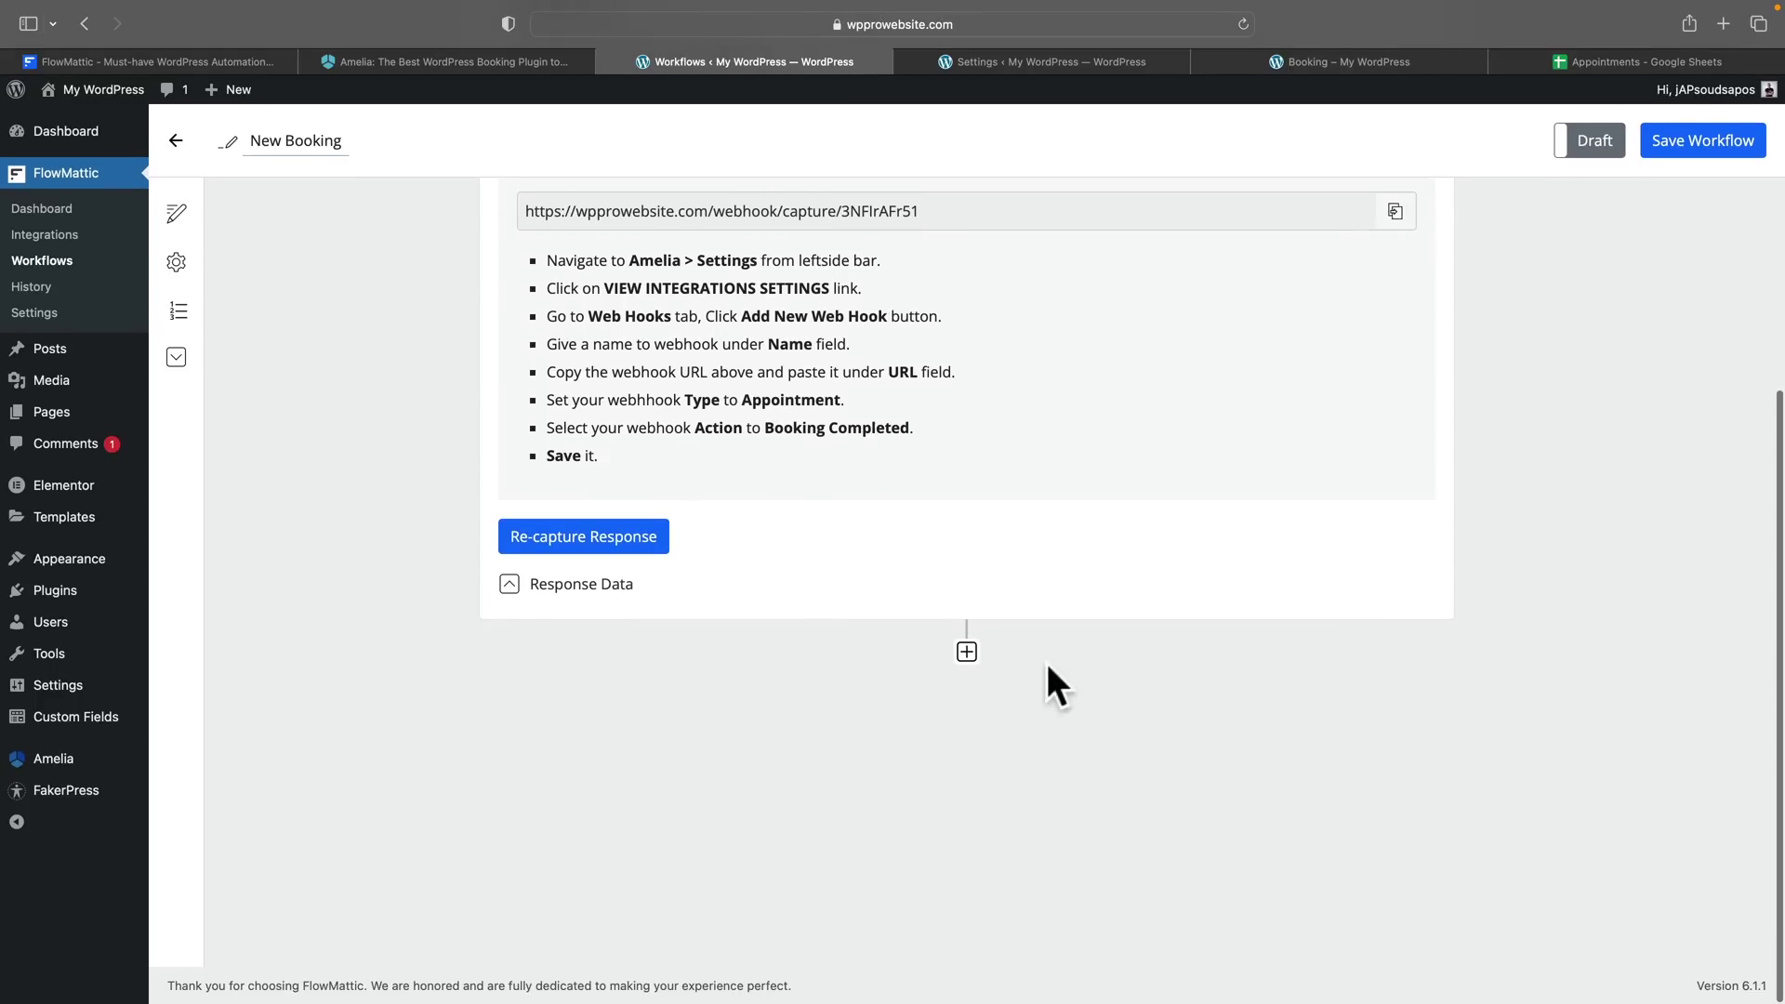
left_click(967, 652)
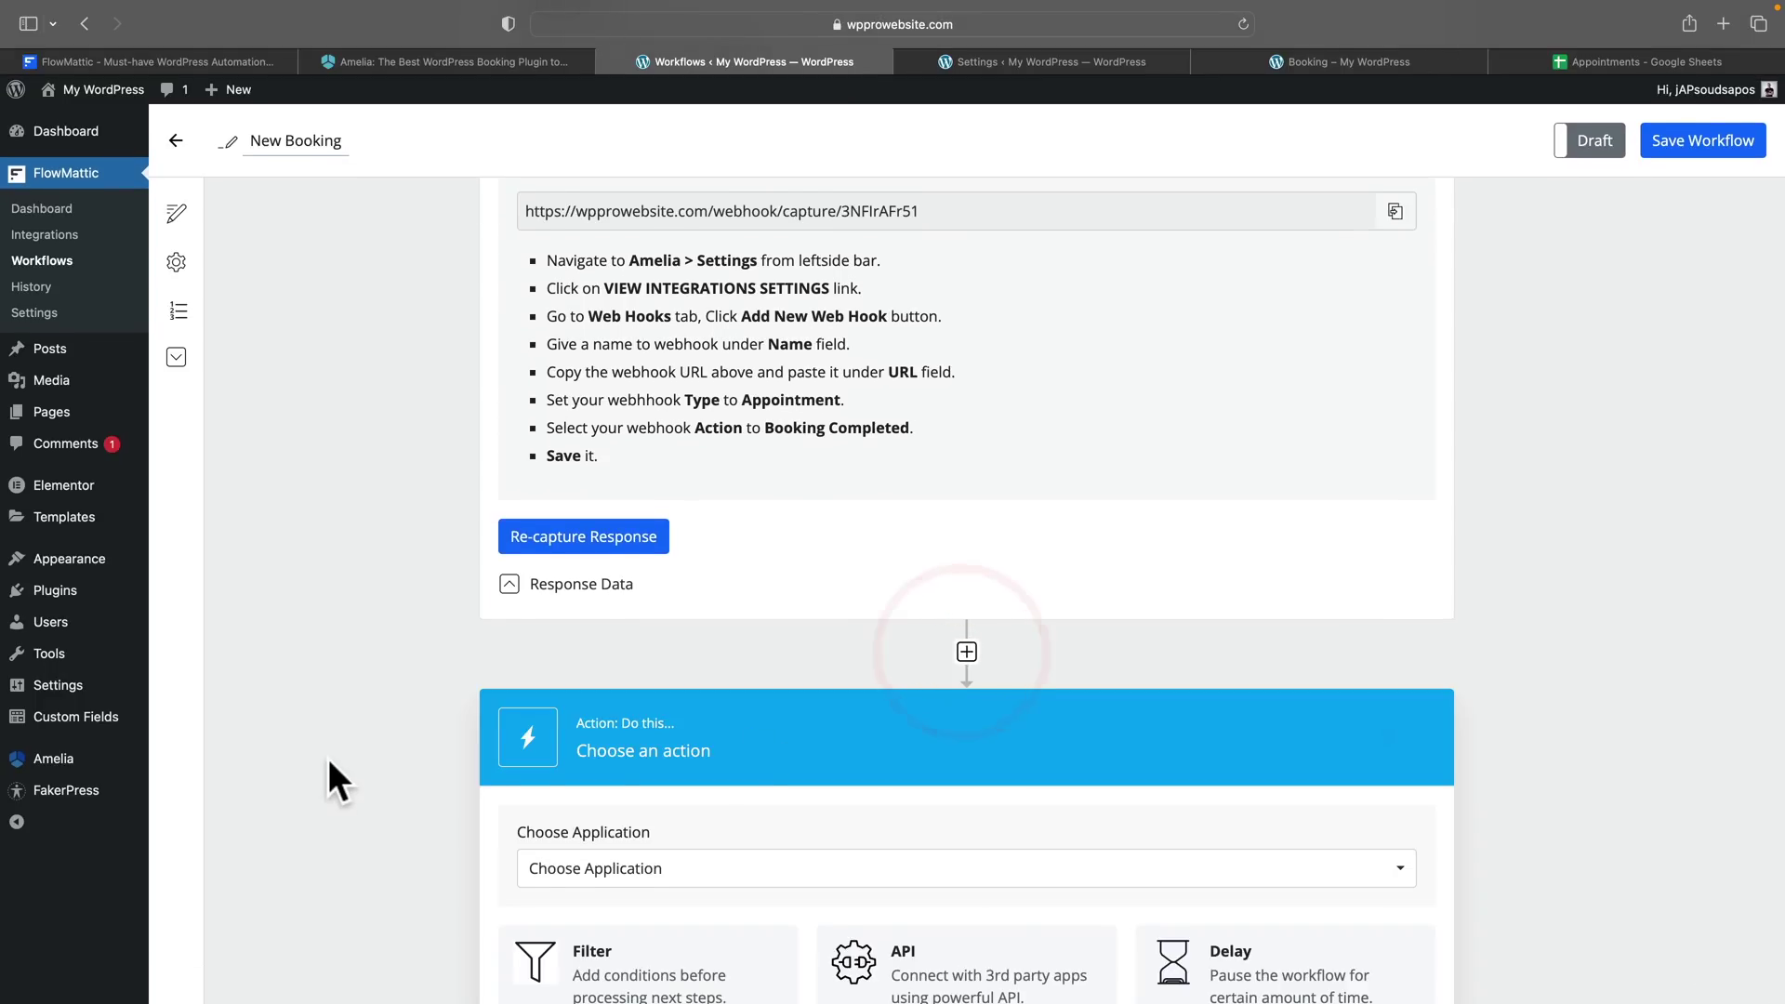
scroll(327, 759, "down", 5)
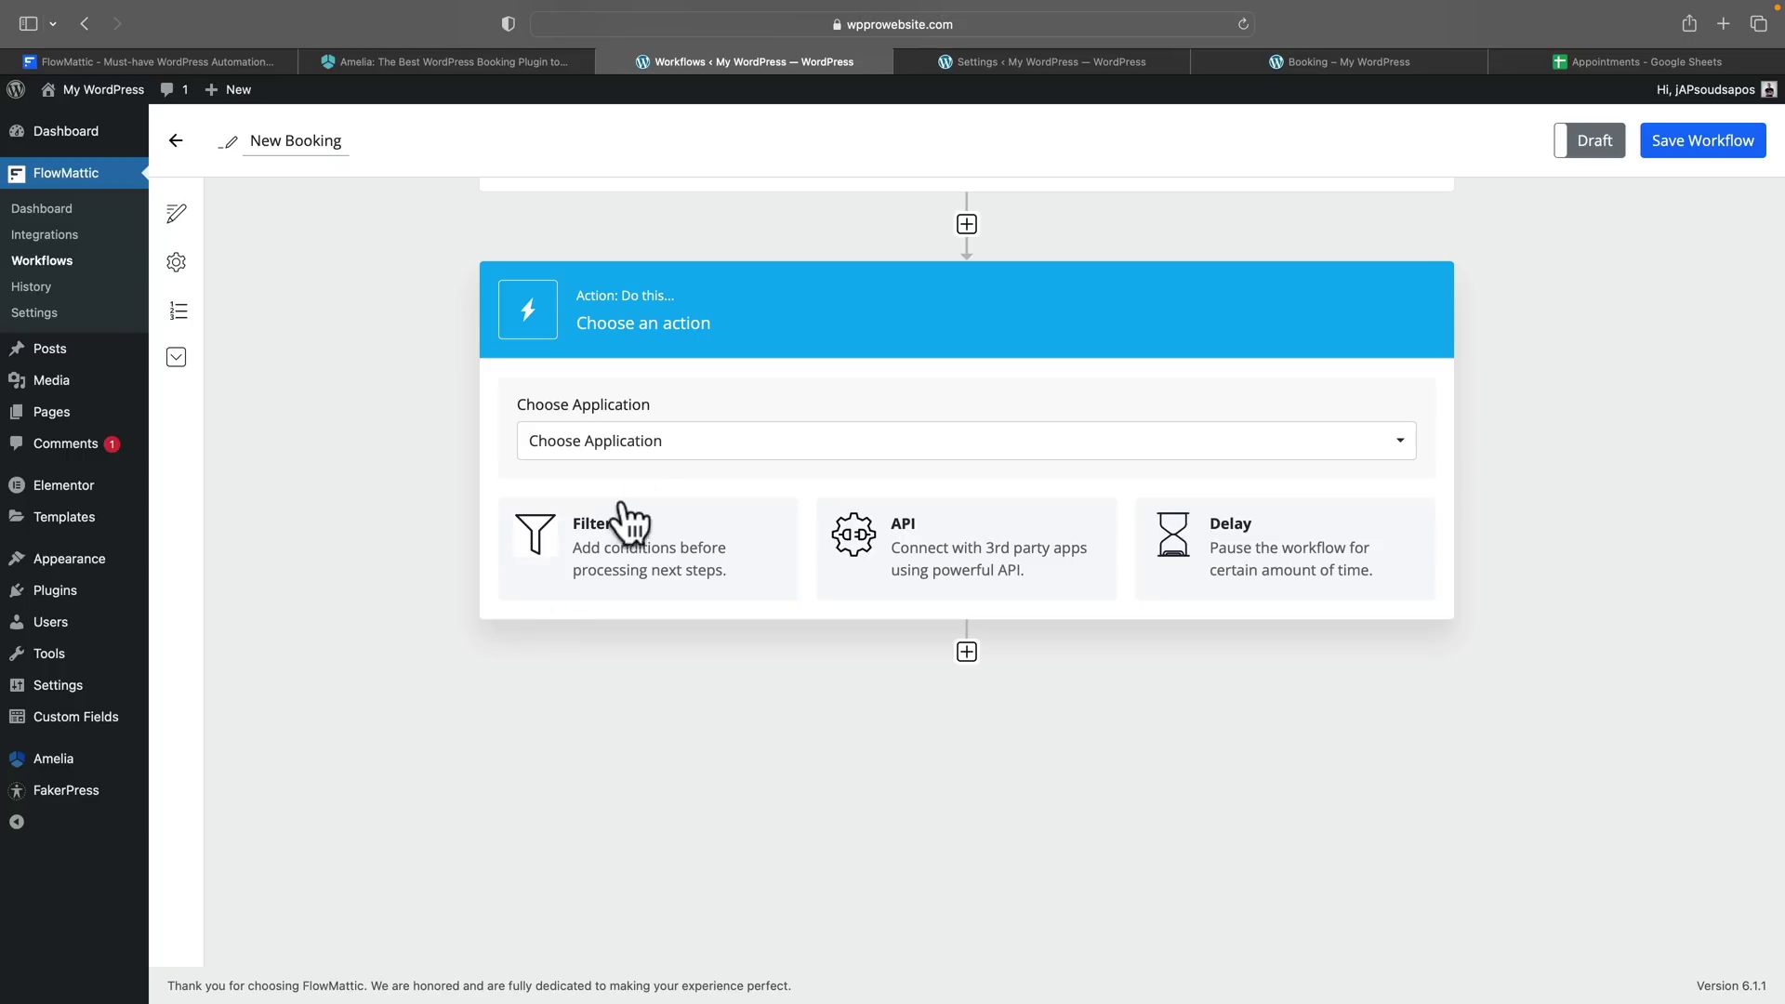
left_click(653, 454)
scroll(734, 784, "down", 3)
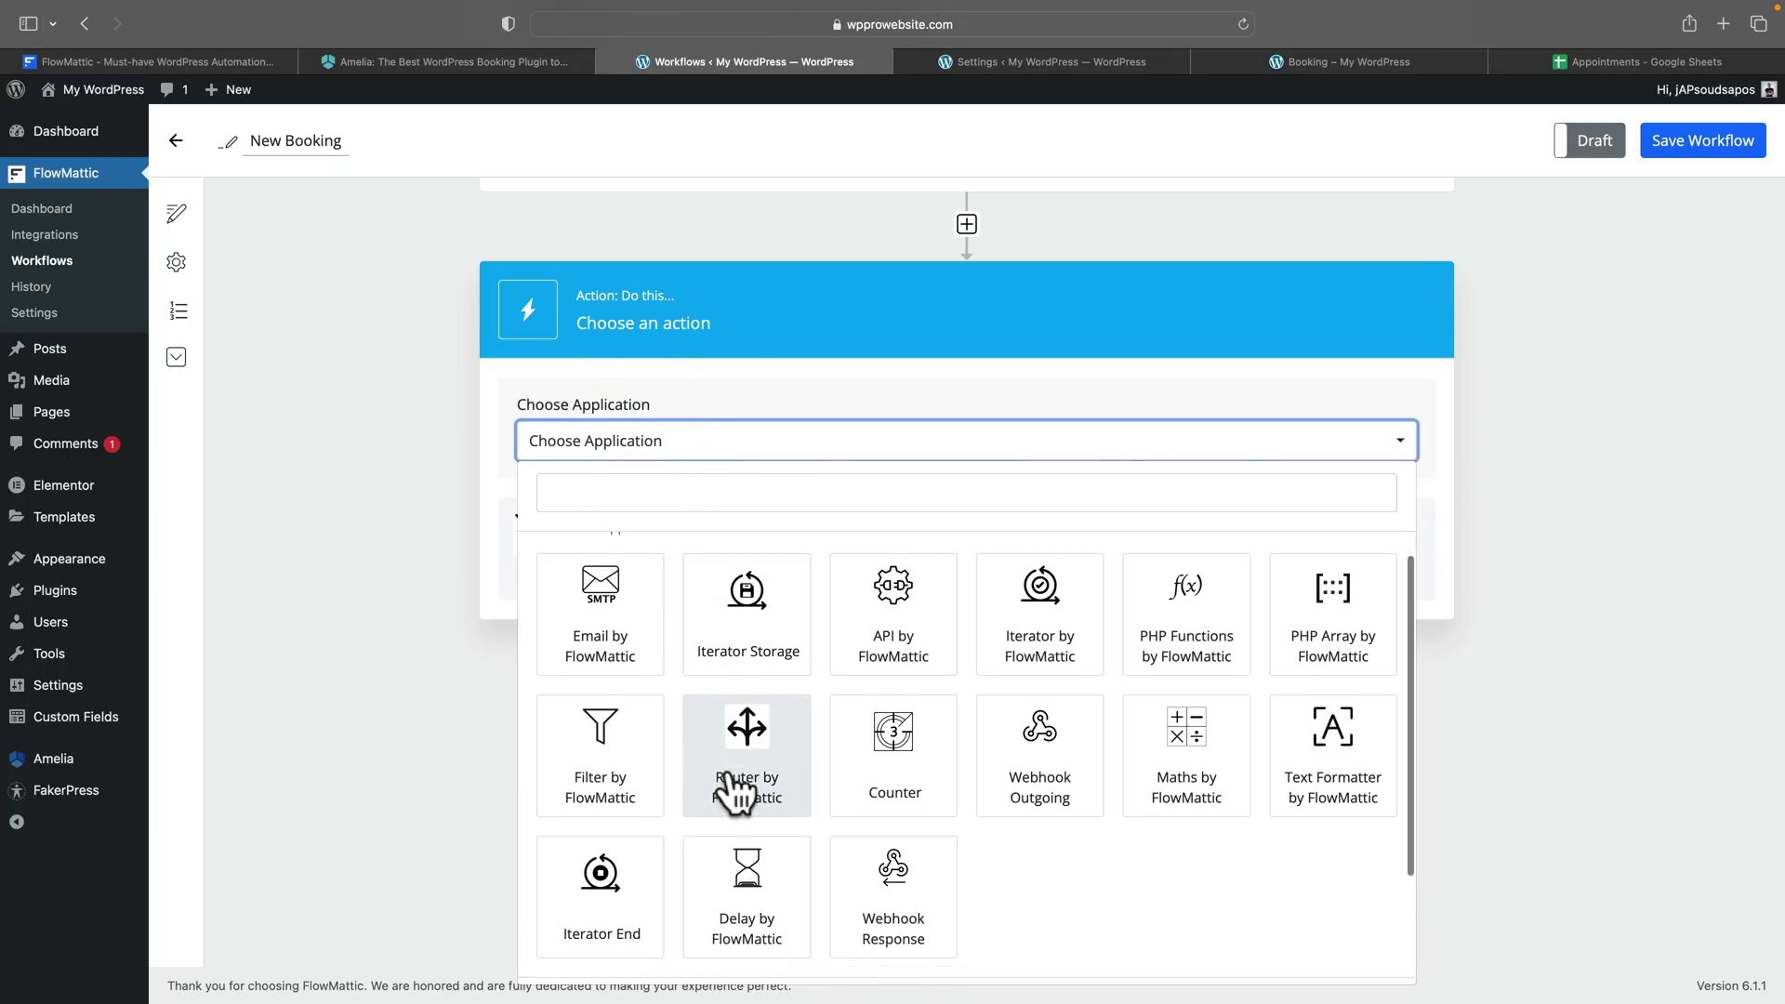
left_click(604, 904)
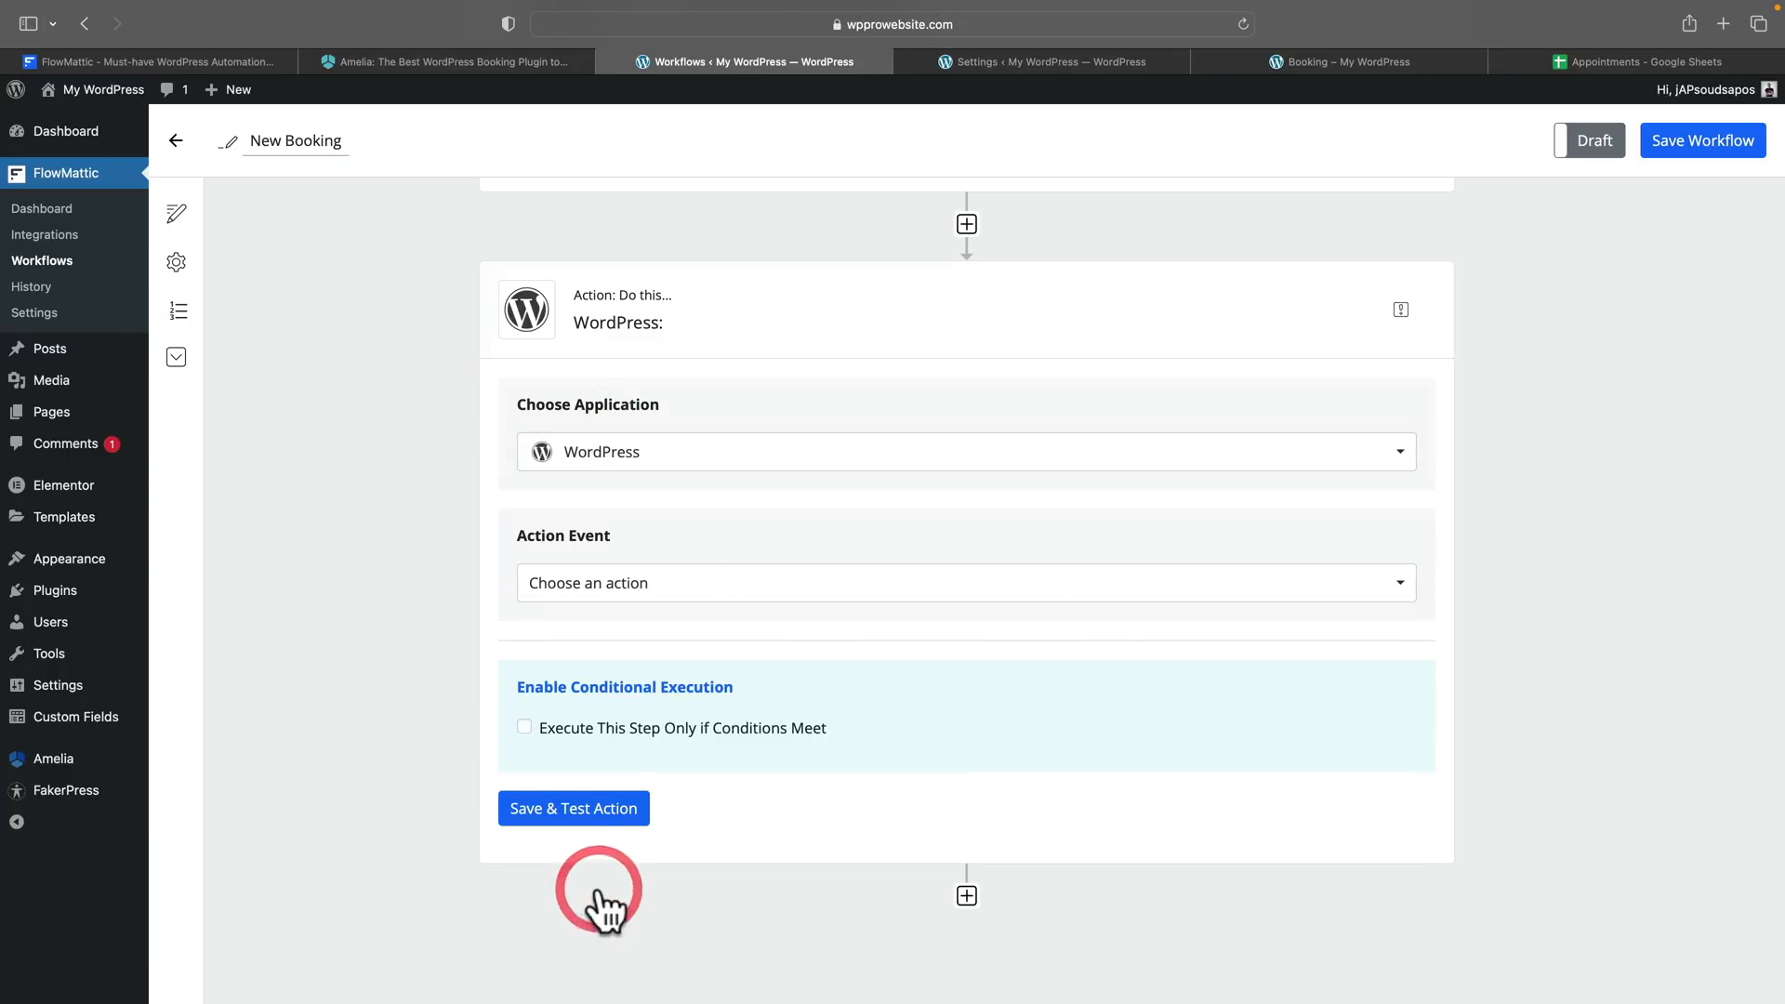
Step: Set the WordPress action's event to New User
scroll(387, 785, "down", 3)
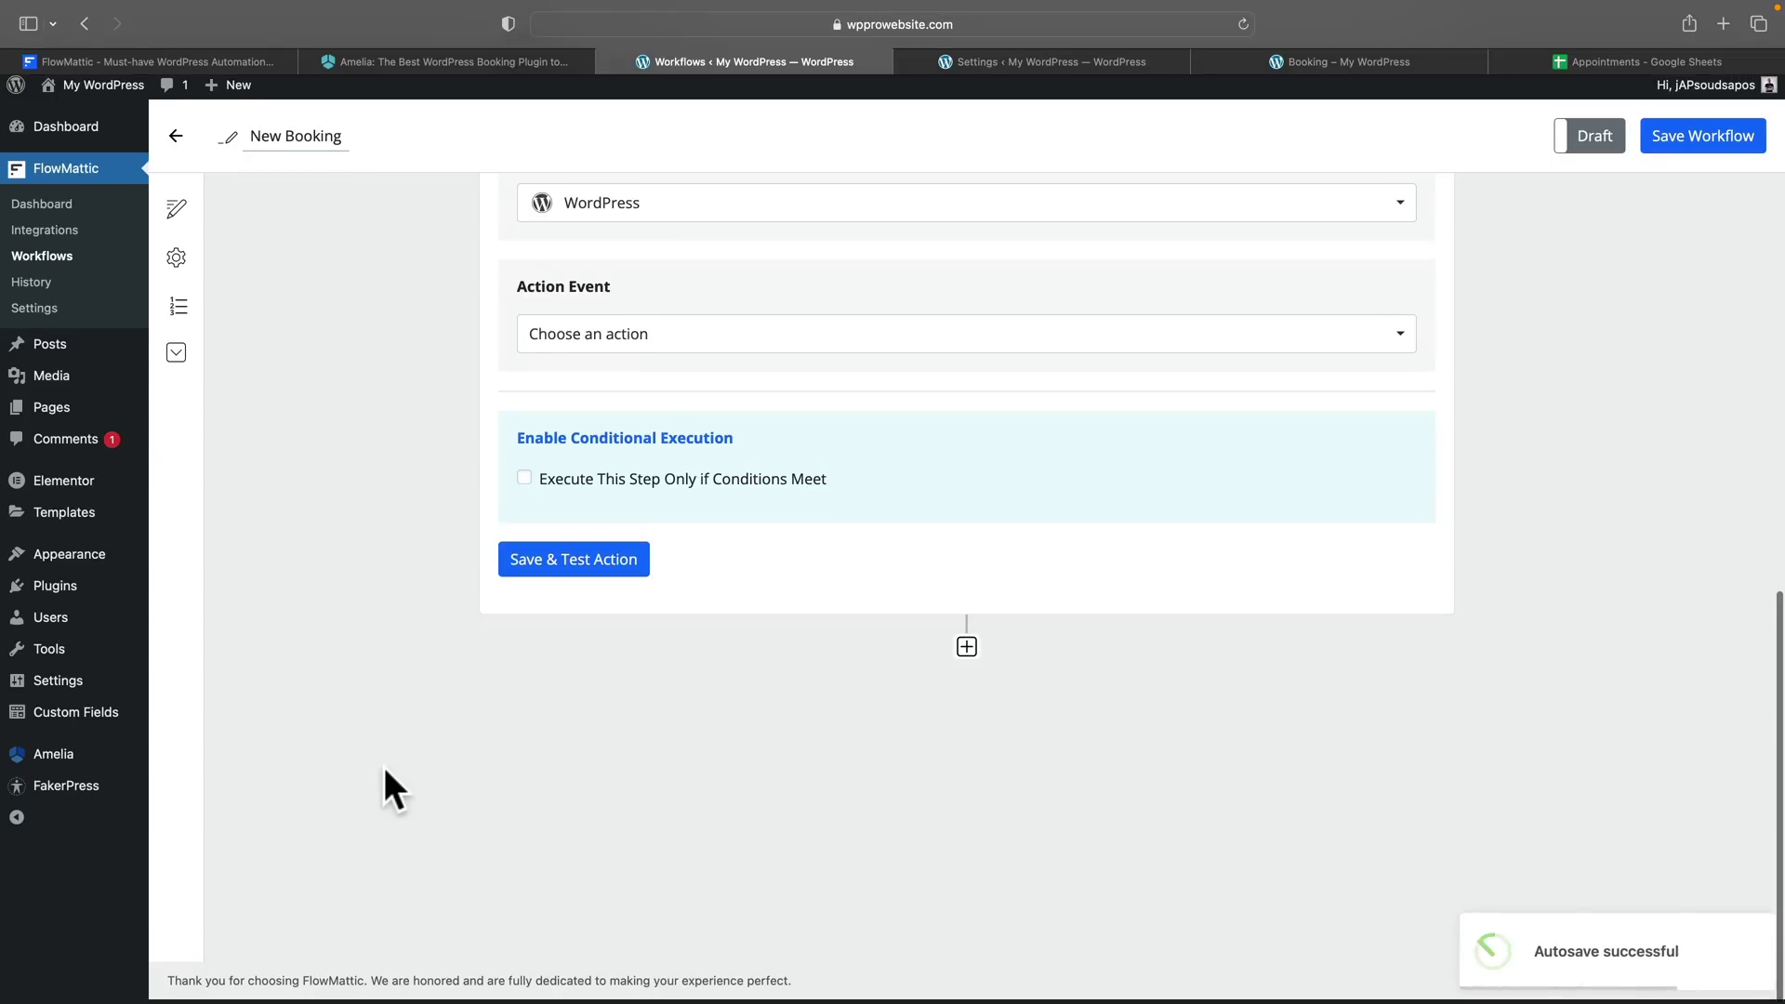
left_click(597, 351)
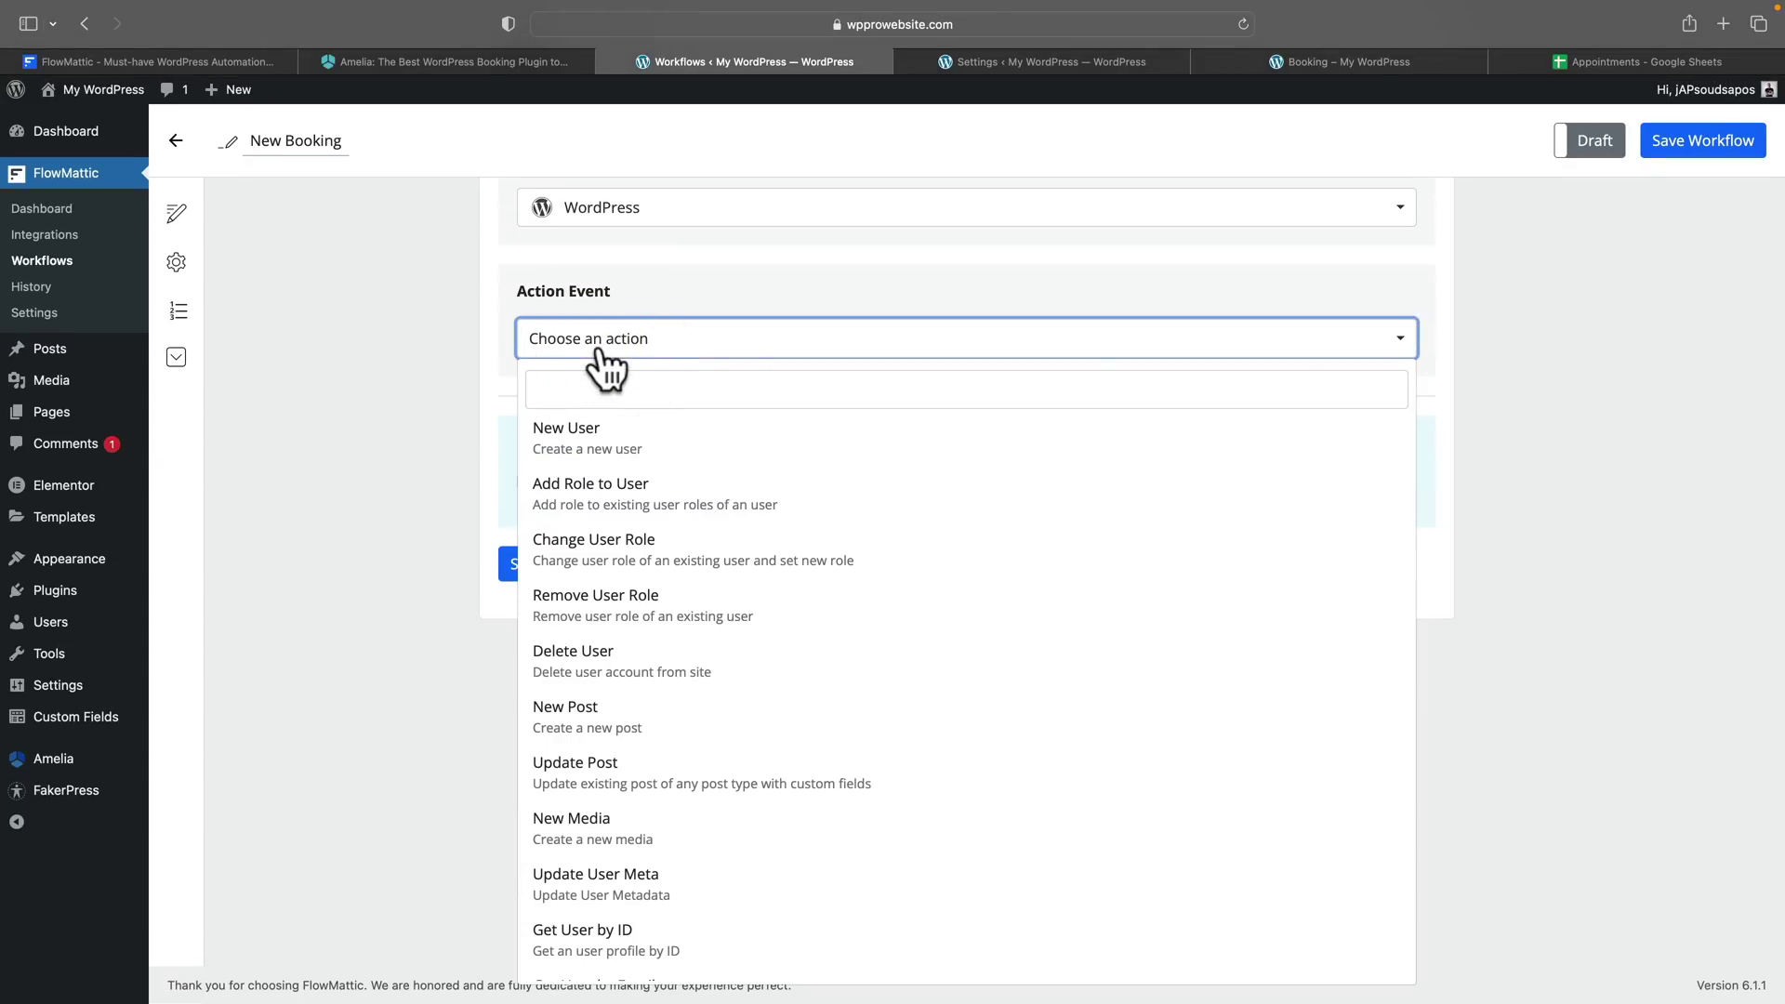
left_click(587, 444)
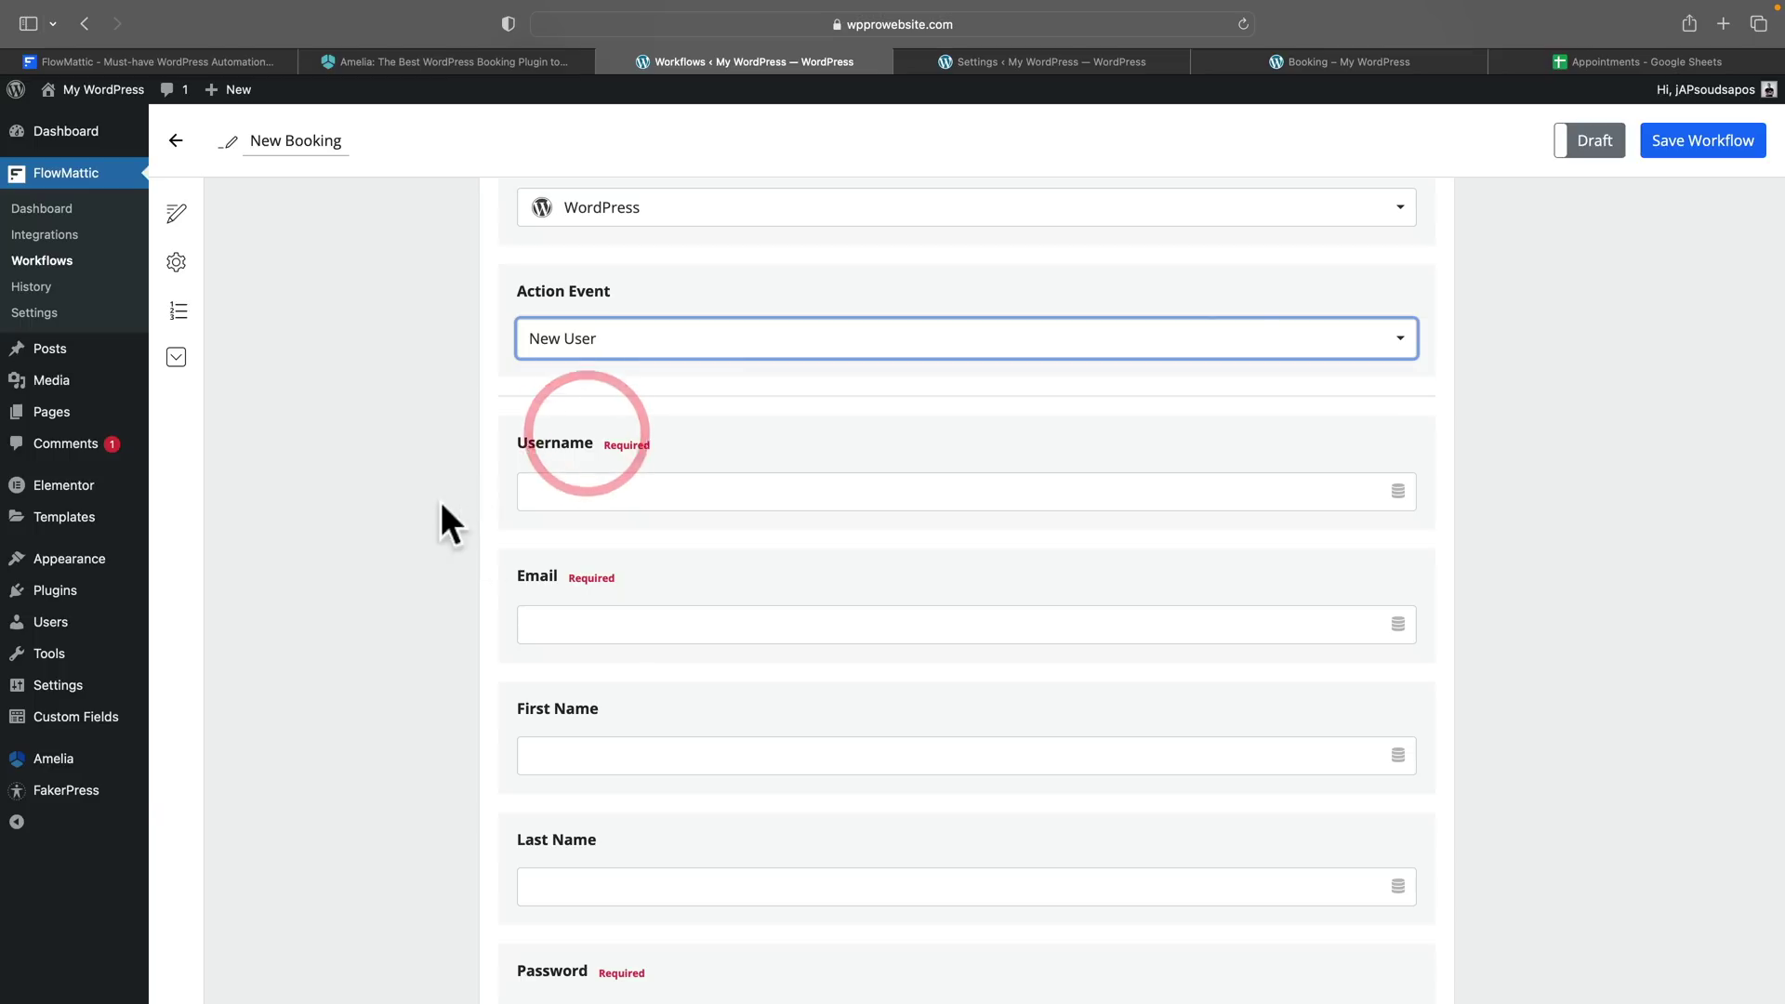
Step: Map the new user's Username to the captured Bookings 0 Customer Email value, finding it by searching for "email"
scroll(414, 559, "down", 2)
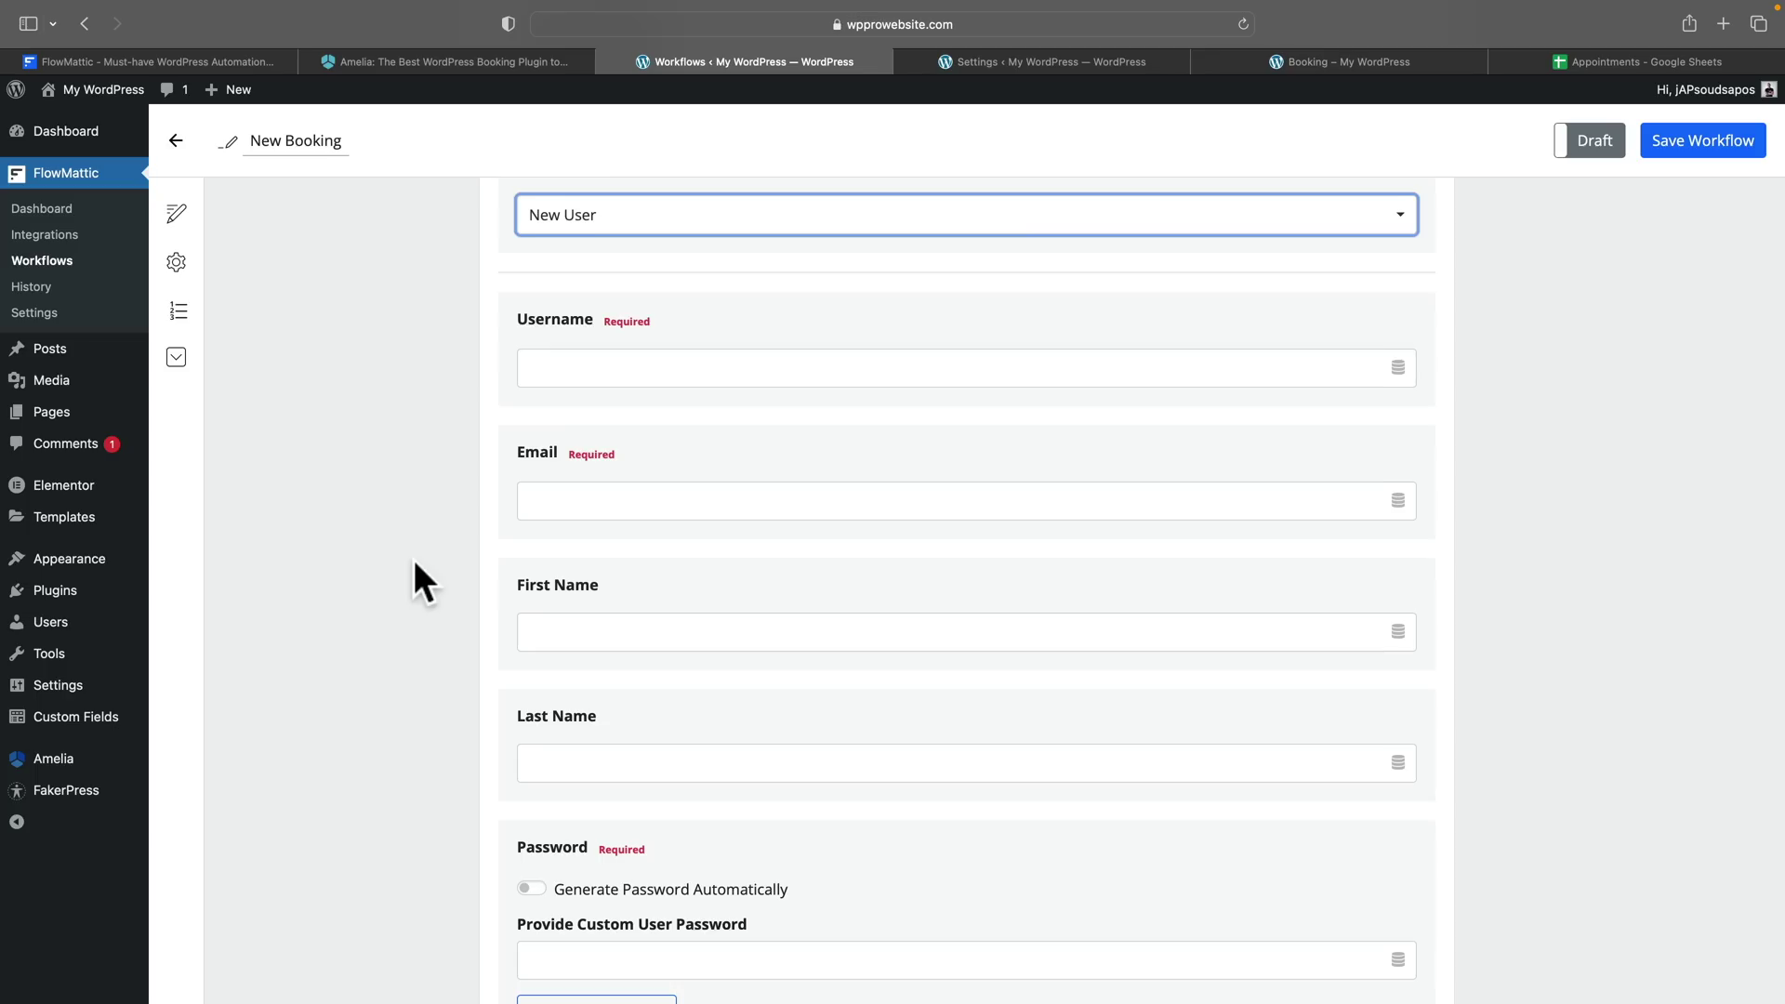
scroll(415, 560, "up", 4)
scroll(415, 560, "up", 3)
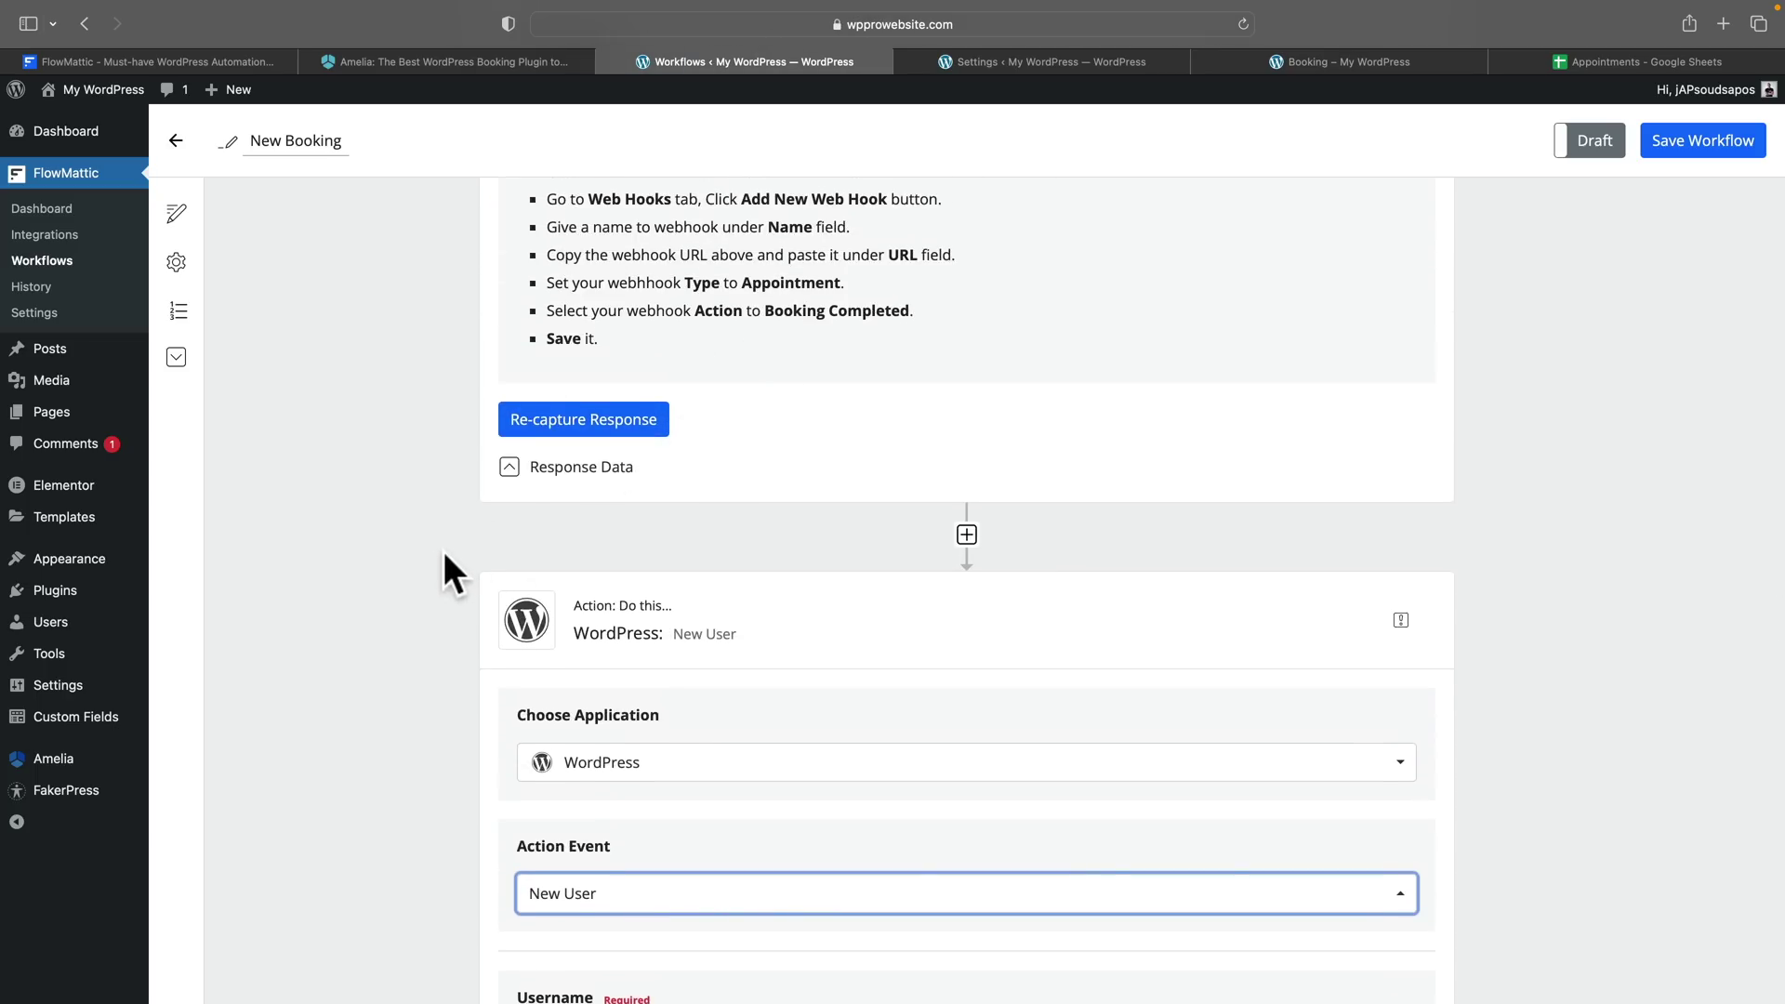
scroll(444, 556, "down", 7)
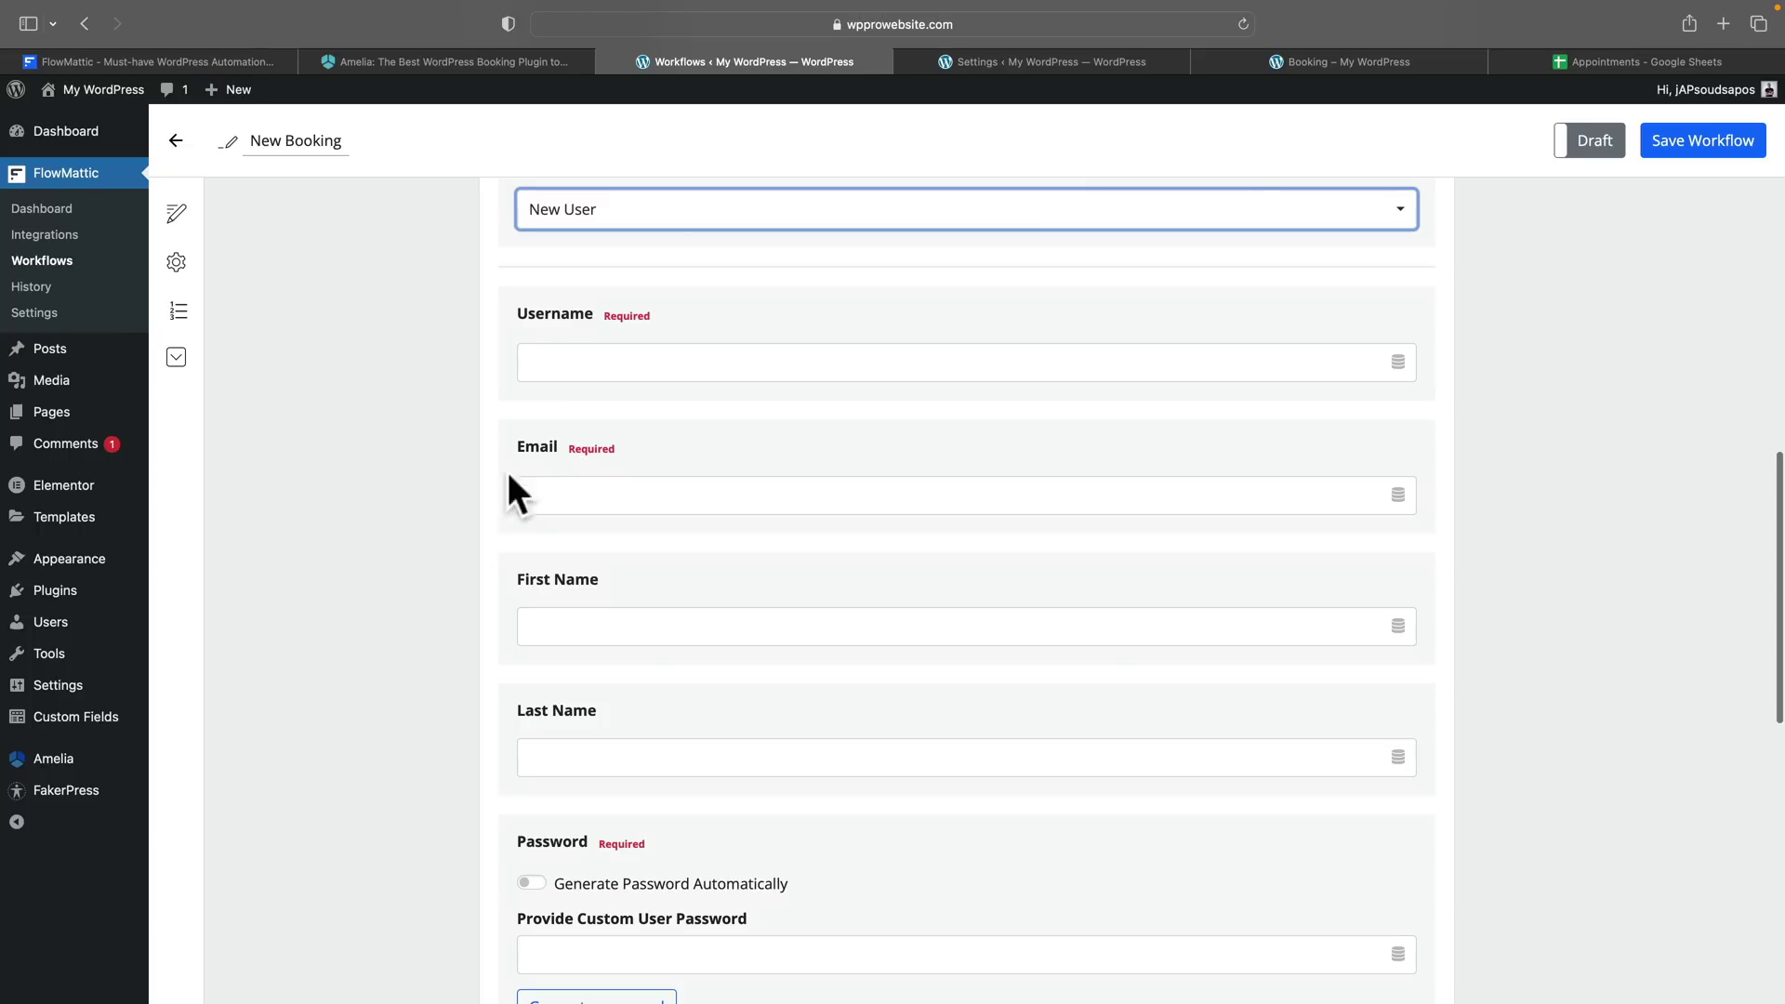
left_click(622, 362)
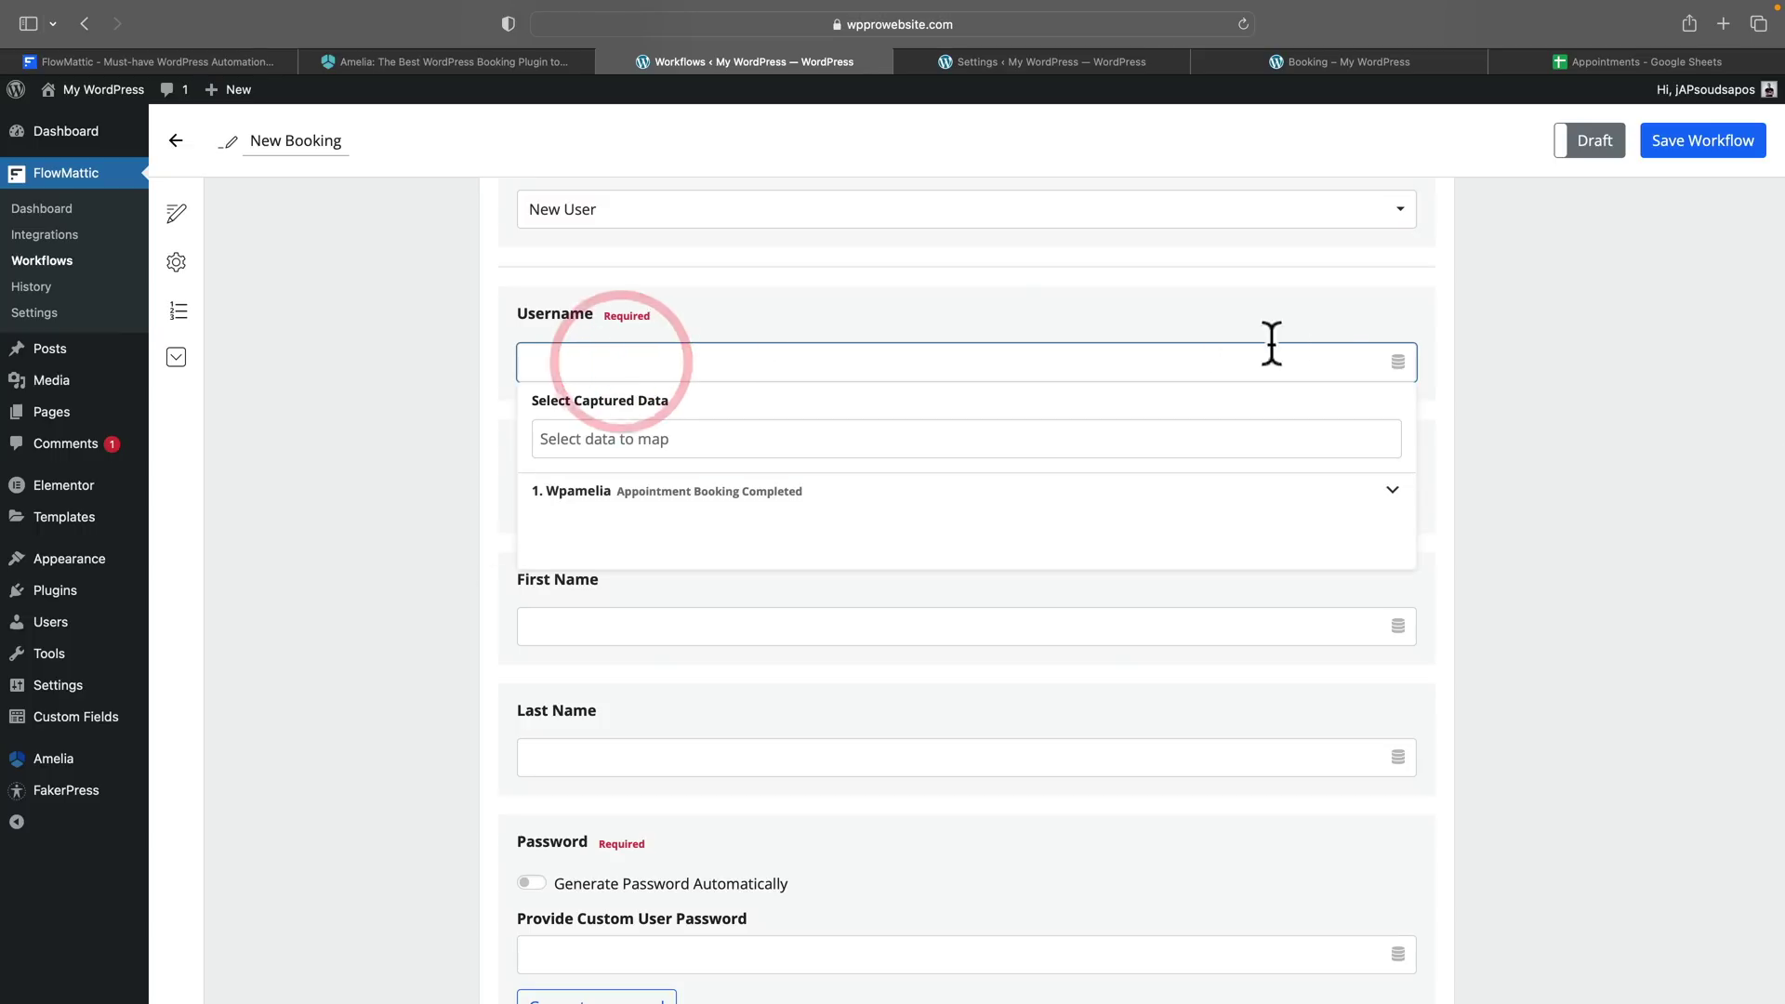
left_click(1395, 361)
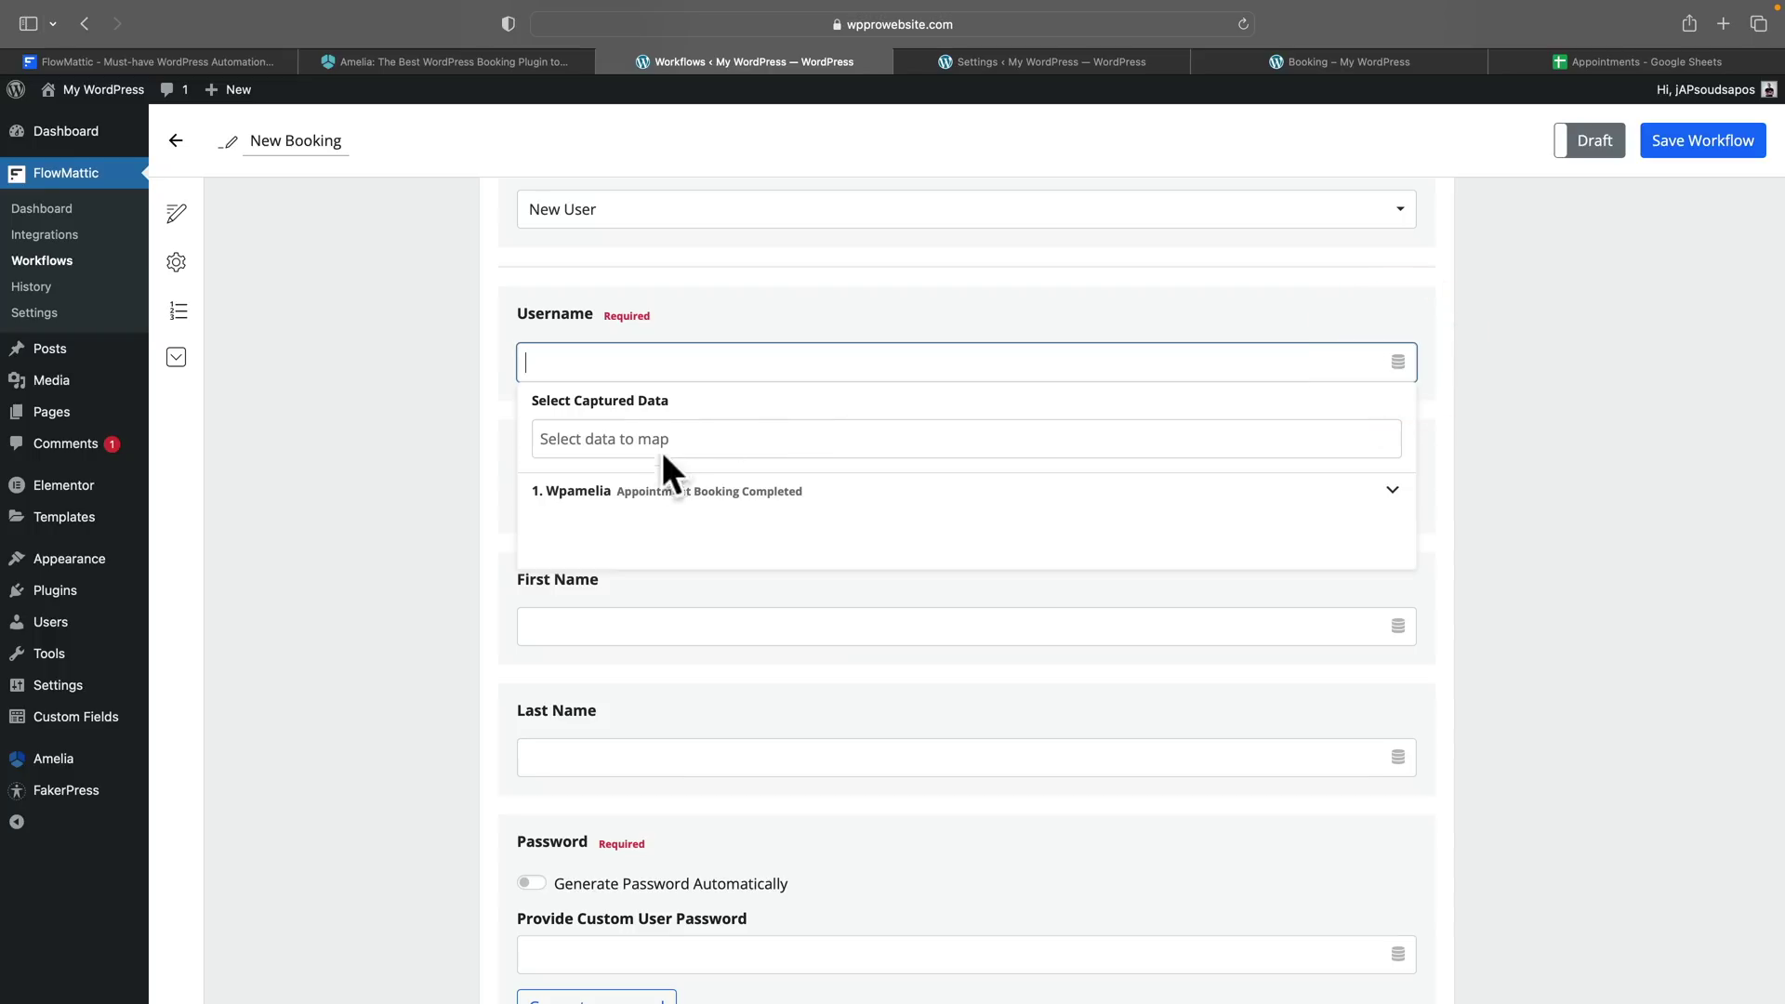
left_click(657, 511)
scroll(865, 650, "down", 5)
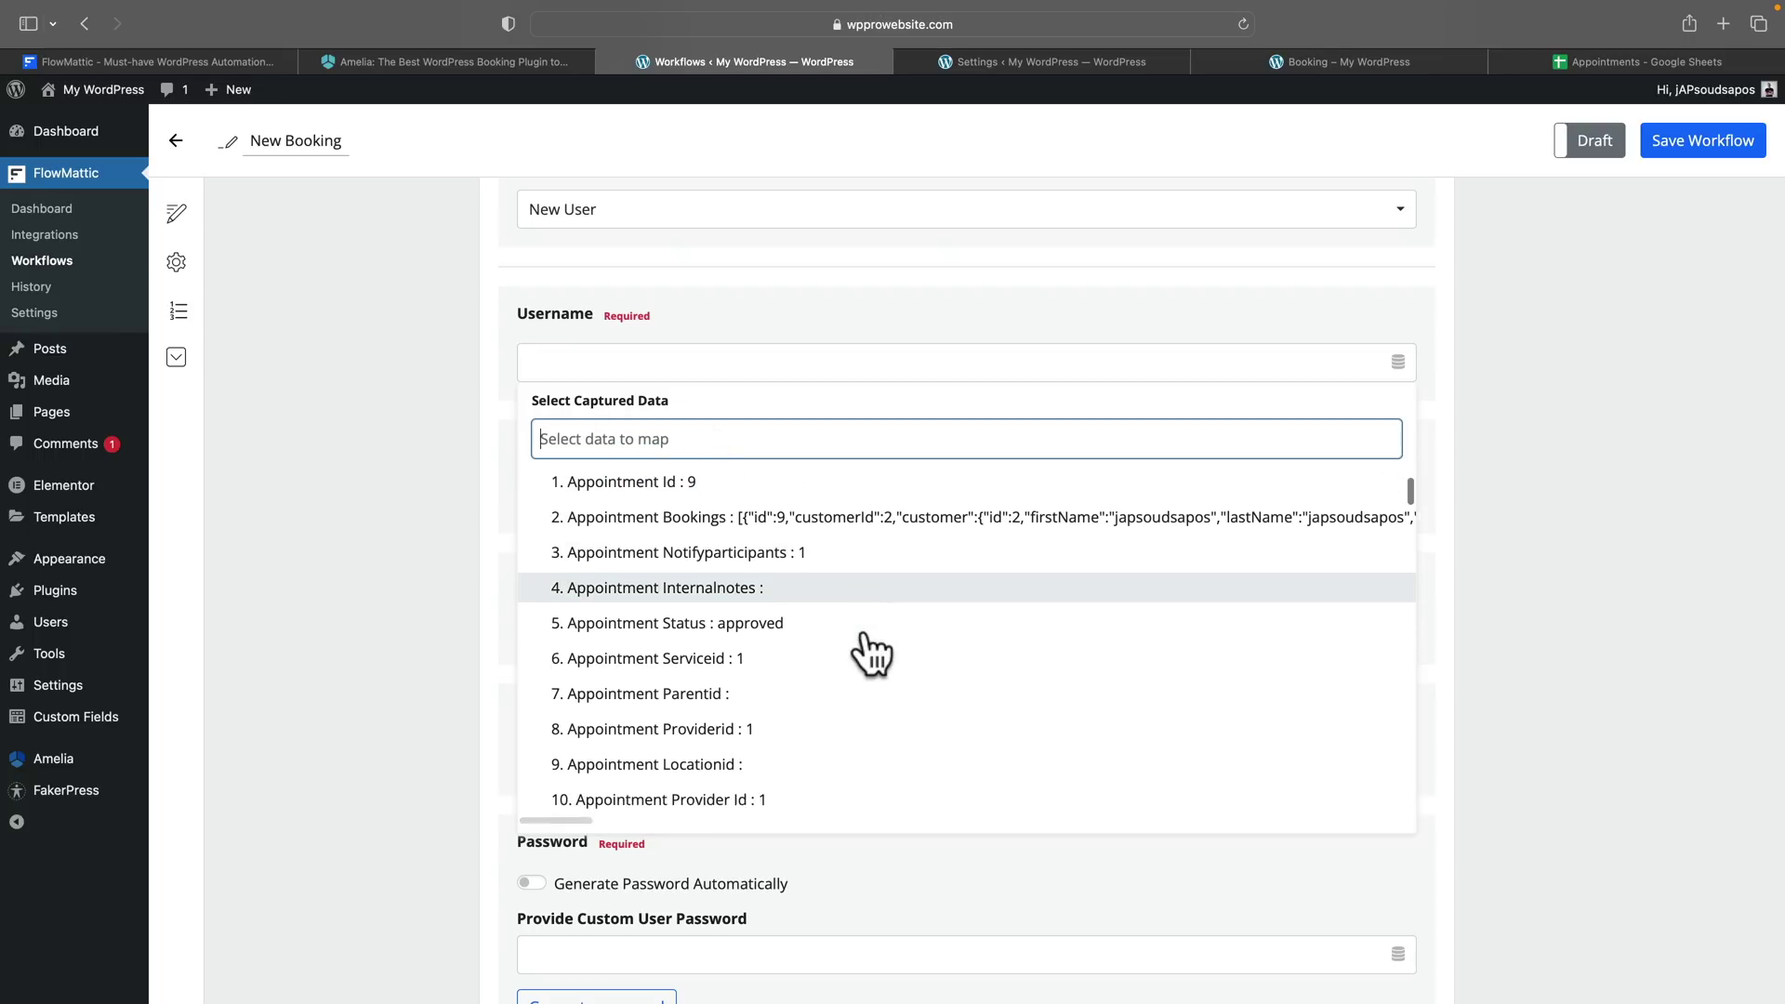
scroll(871, 653, "down", 4)
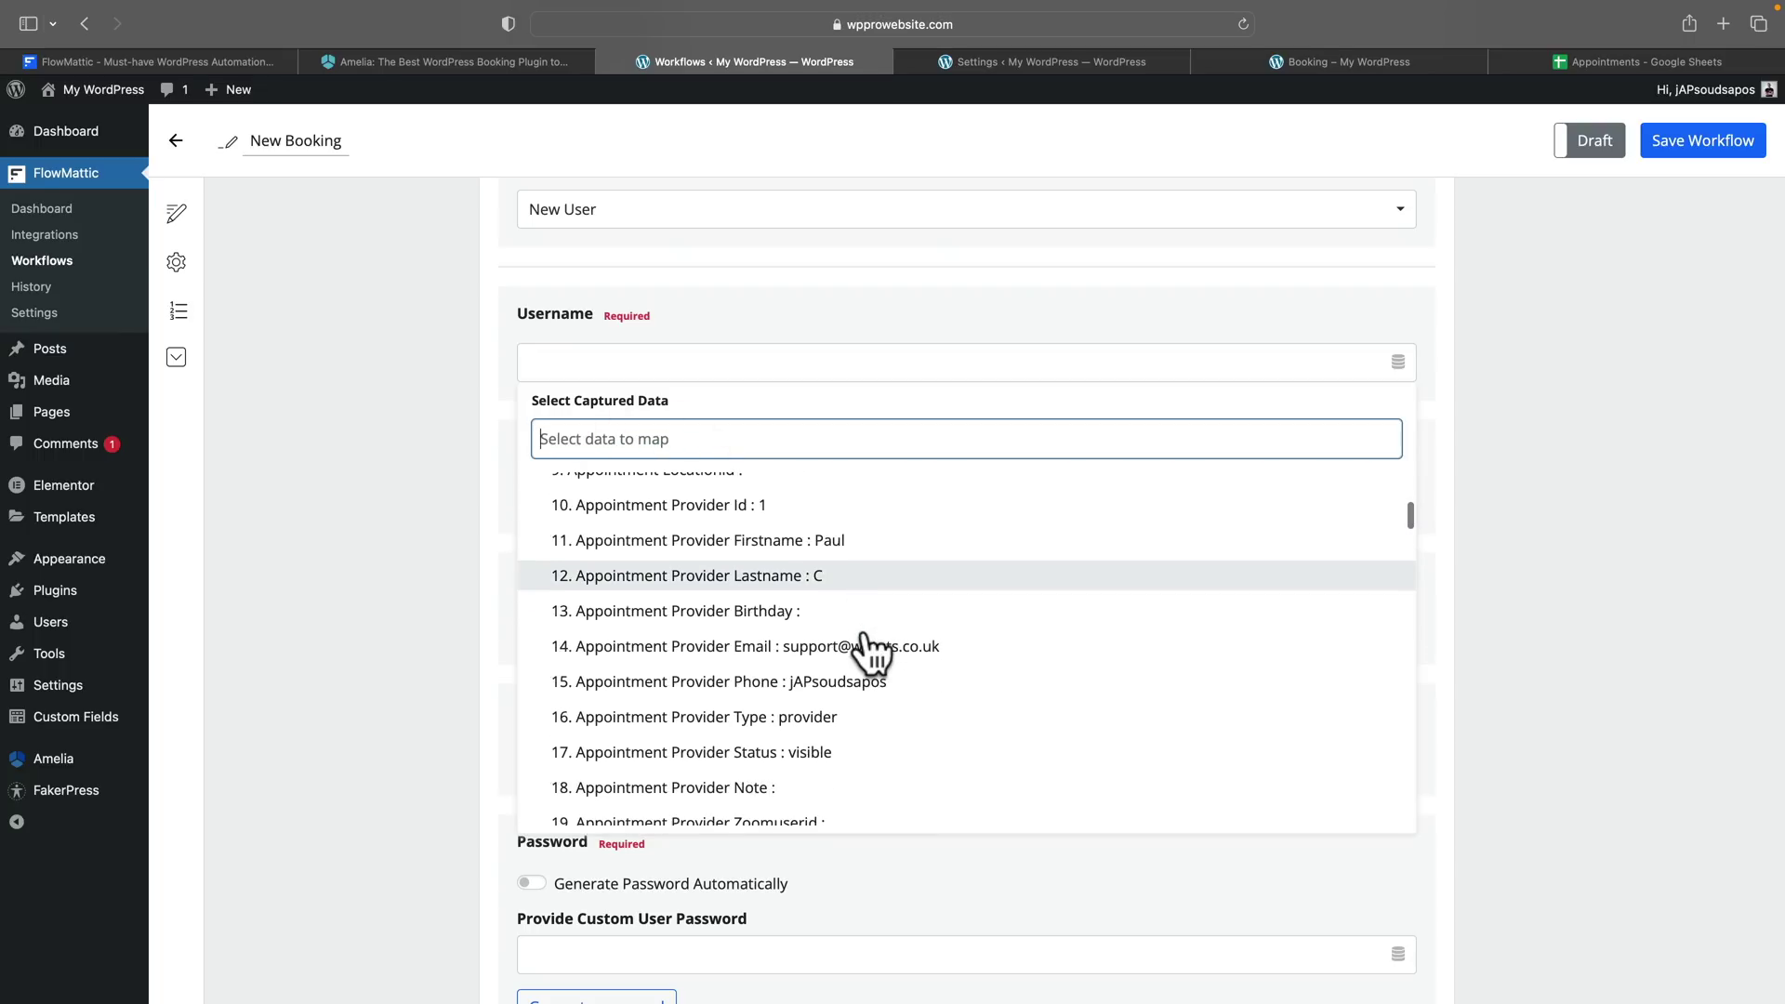
scroll(870, 654, "down", 2)
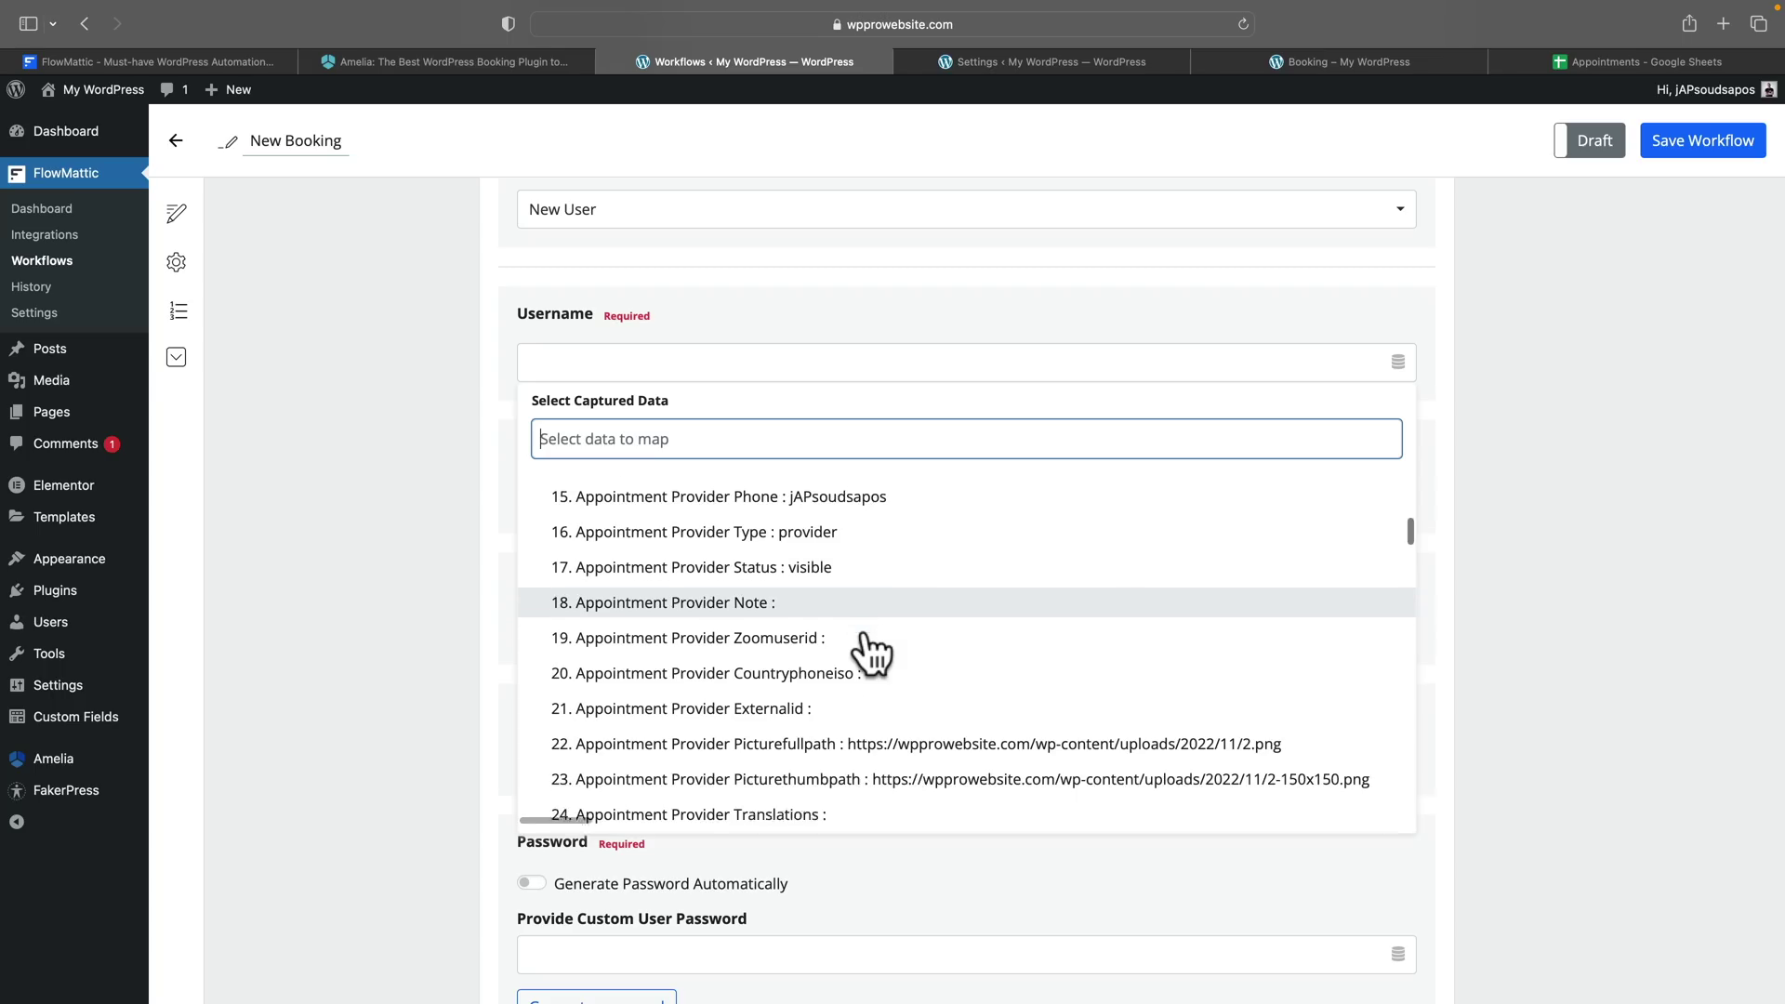
scroll(870, 651, "down", 3)
scroll(869, 652, "down", 2)
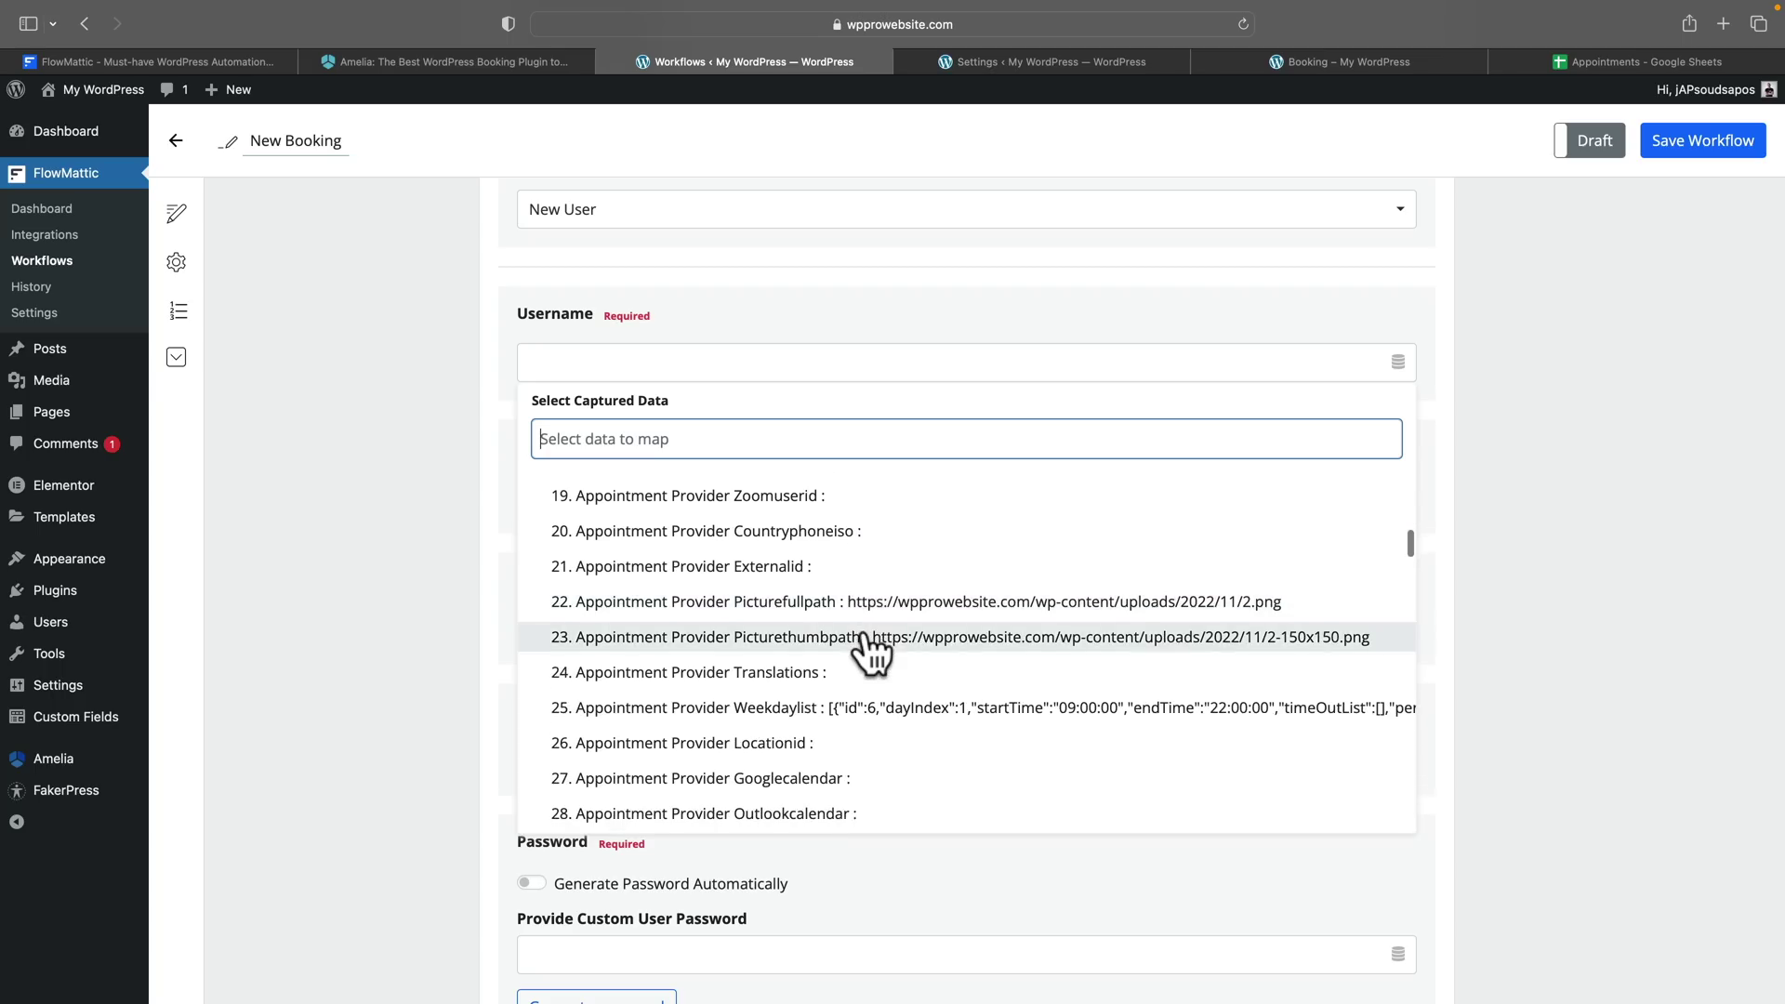
scroll(868, 651, "down", 6)
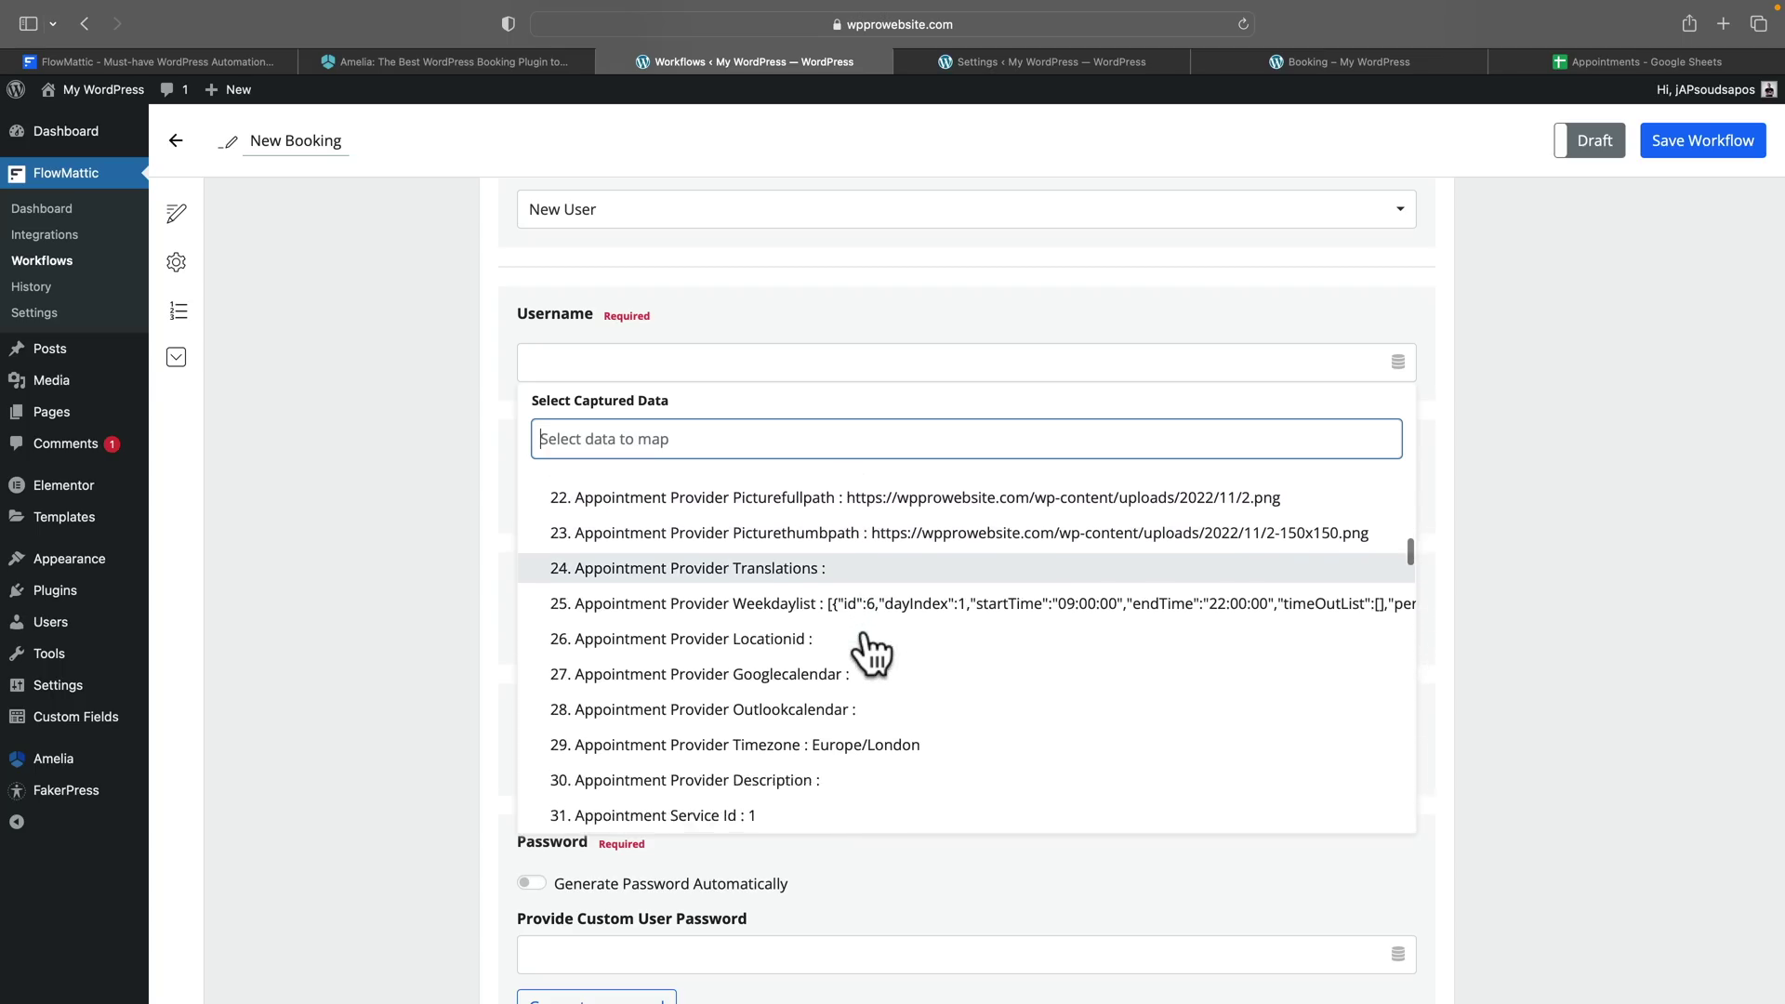
scroll(870, 651, "down", 1)
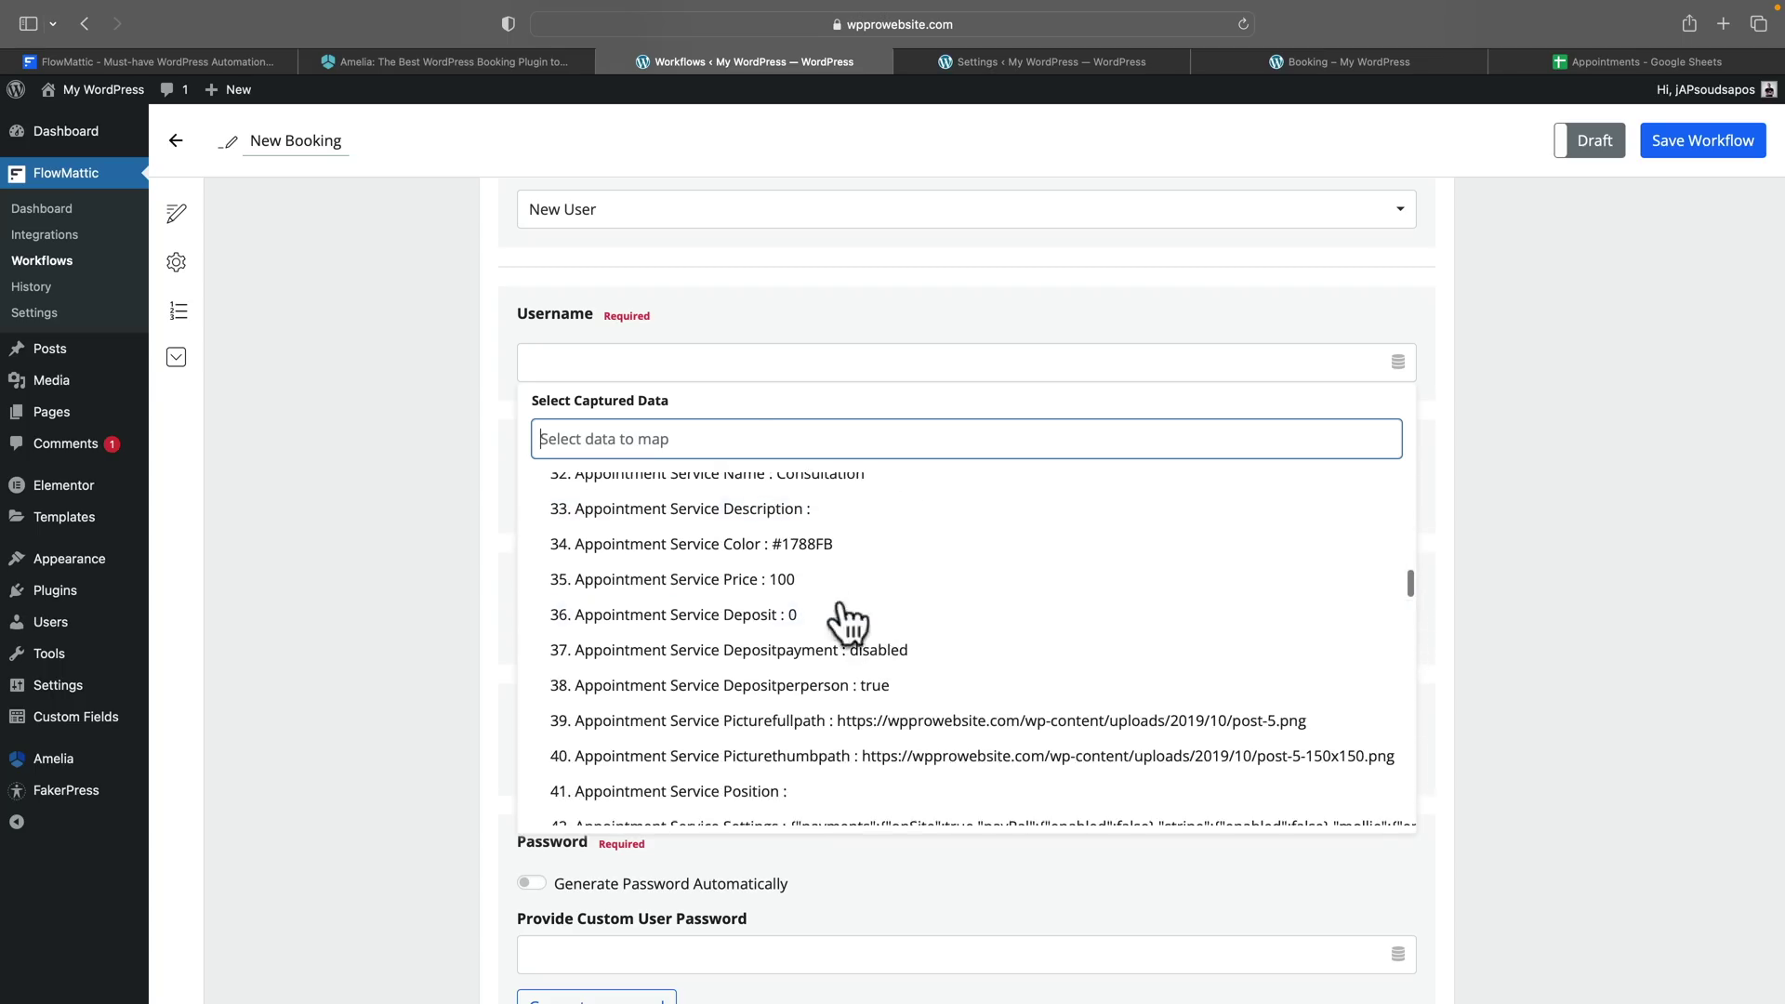
type("email")
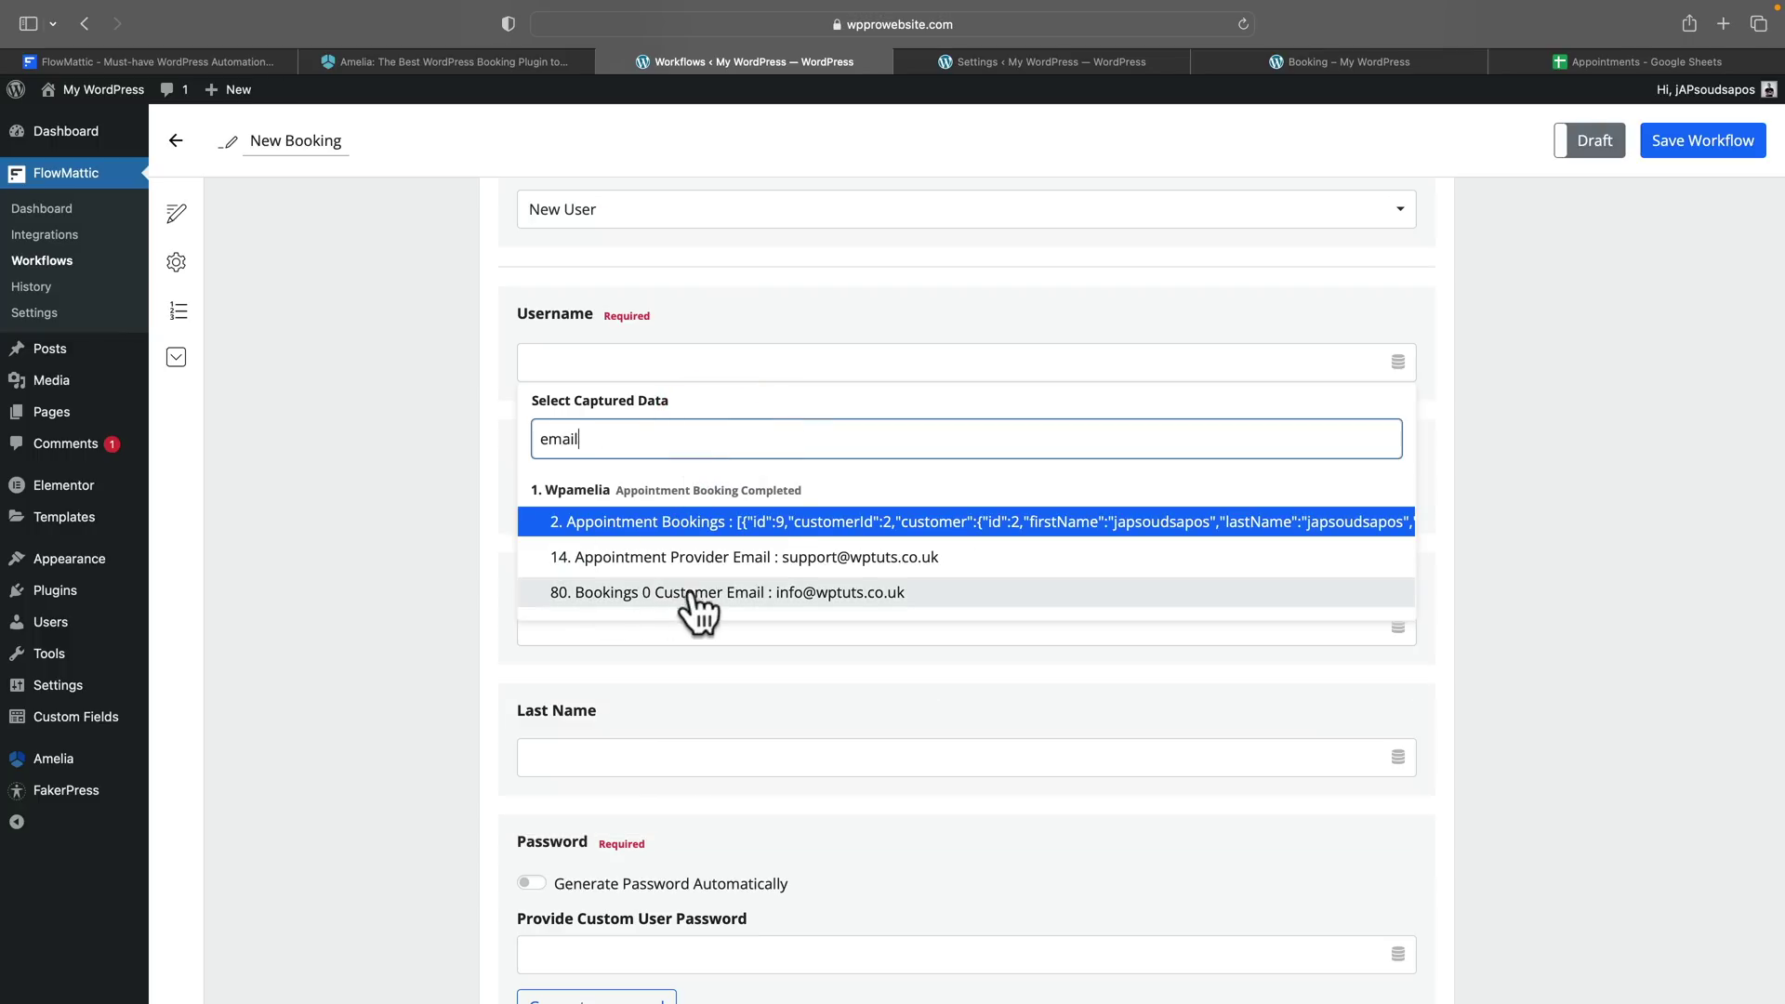
left_click(638, 592)
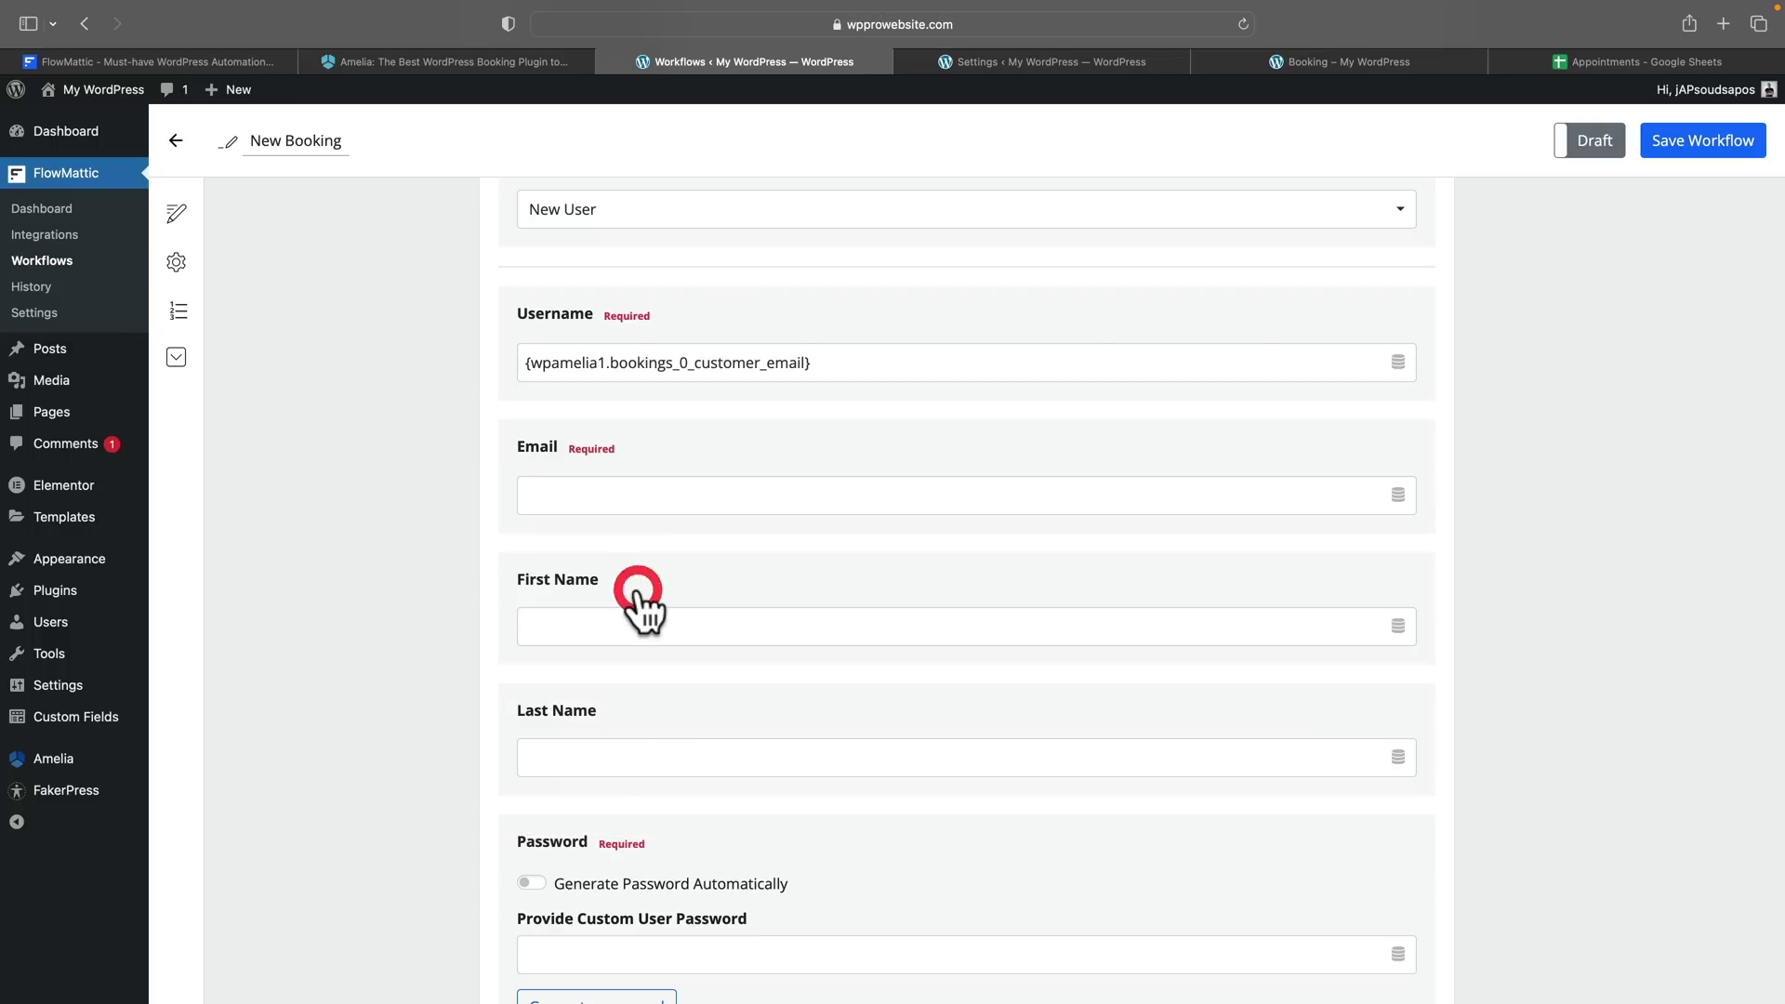
Step: Map the new user's Email to the captured Bookings 0 Customer Email value, finding it by searching for "email"
left_click(1397, 495)
left_click(712, 631)
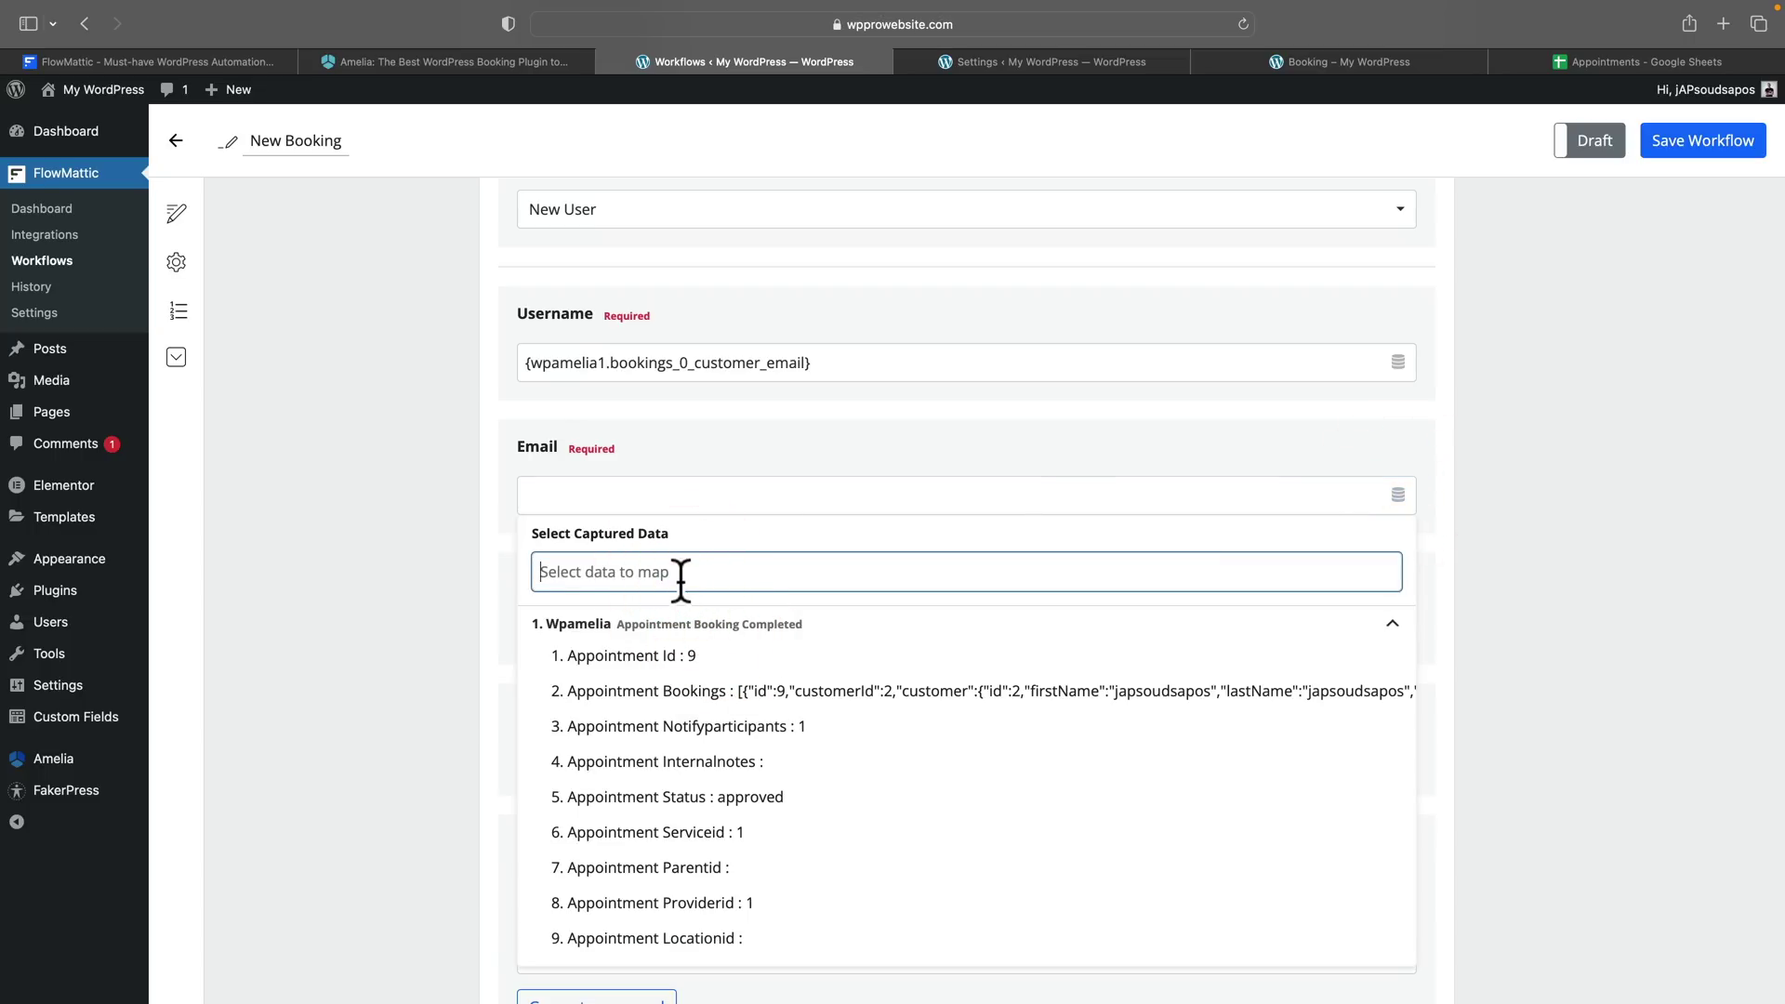
type("email")
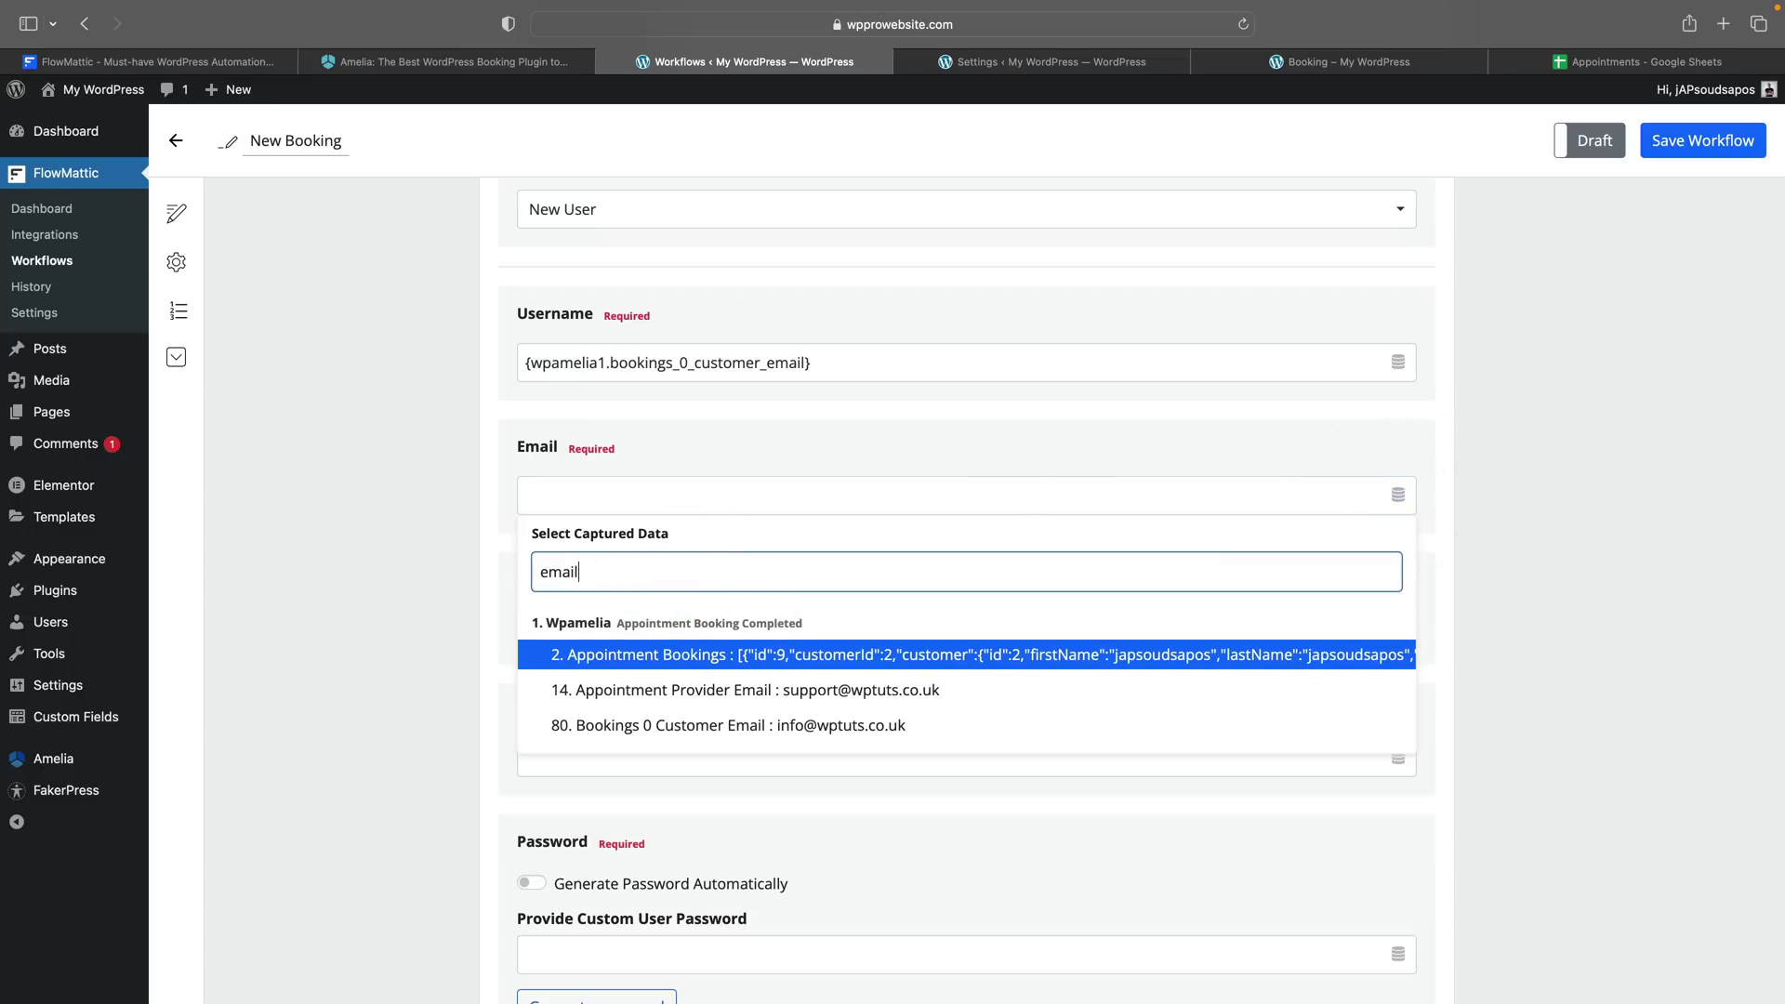
left_click(711, 726)
Step: Map the First Name field to the captured Bookings 0 Infoarray Firstname value, finding it by searching for "name"
scroll(486, 689, "down", 4)
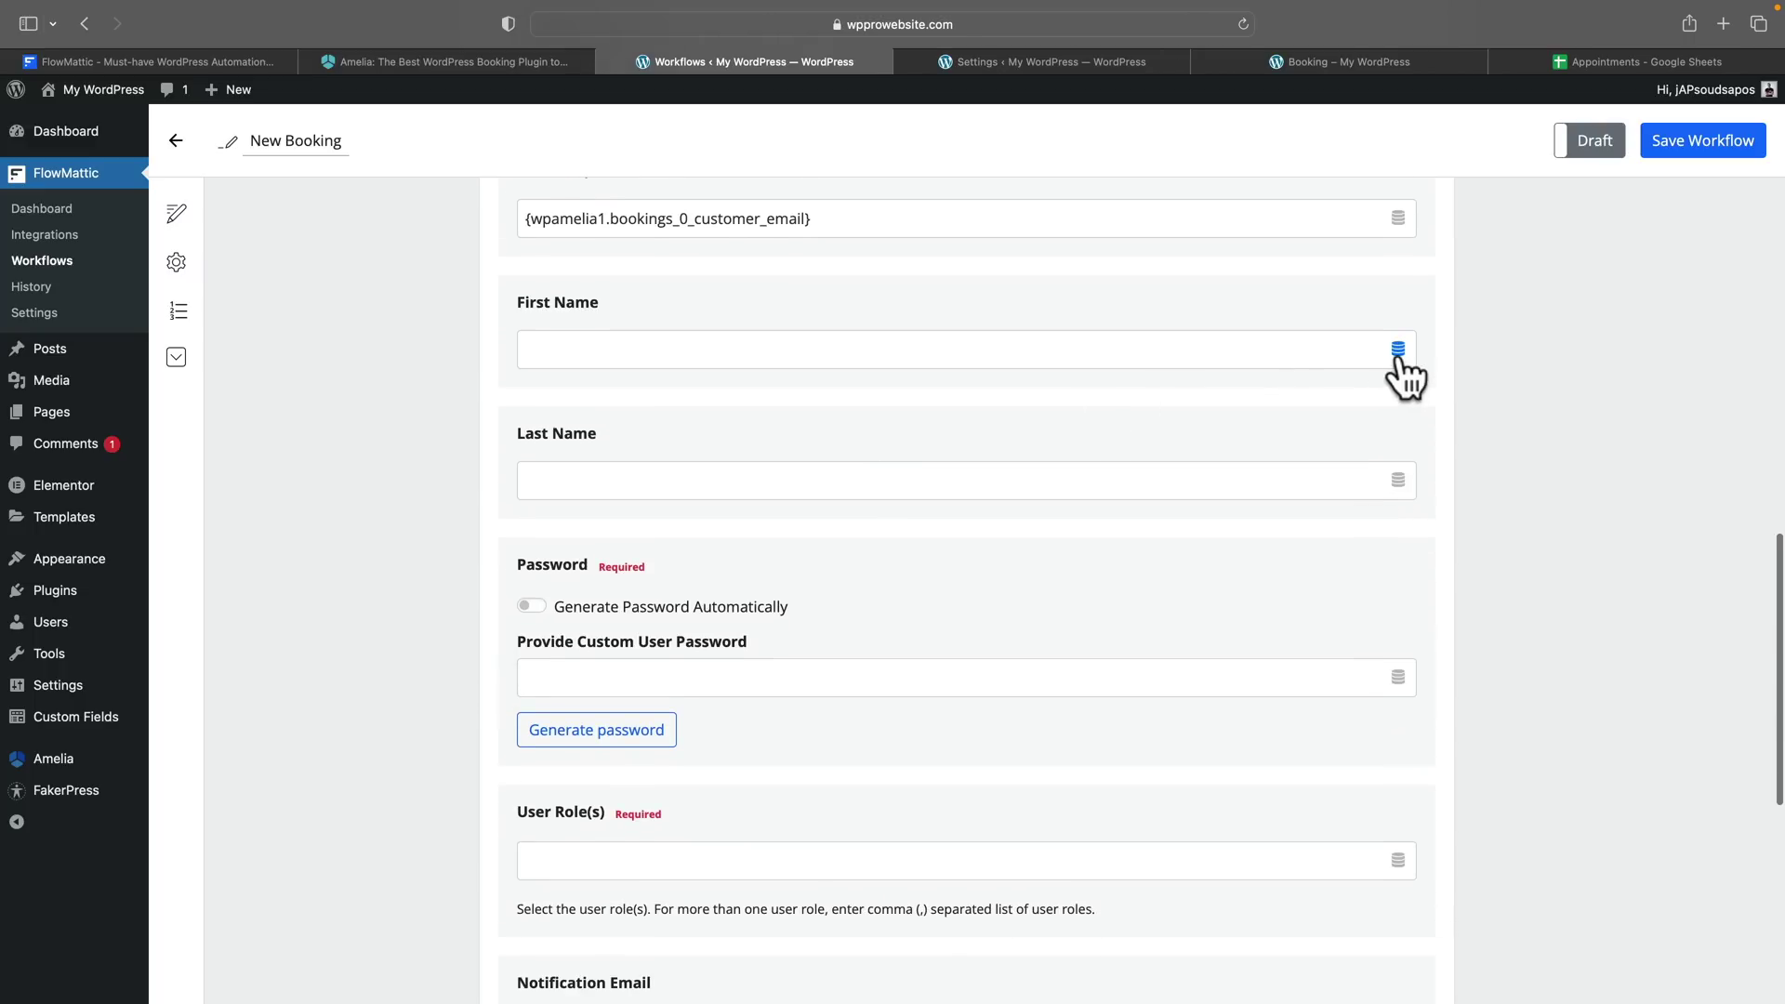
left_click(1397, 350)
left_click(705, 480)
left_click(698, 428)
type("name")
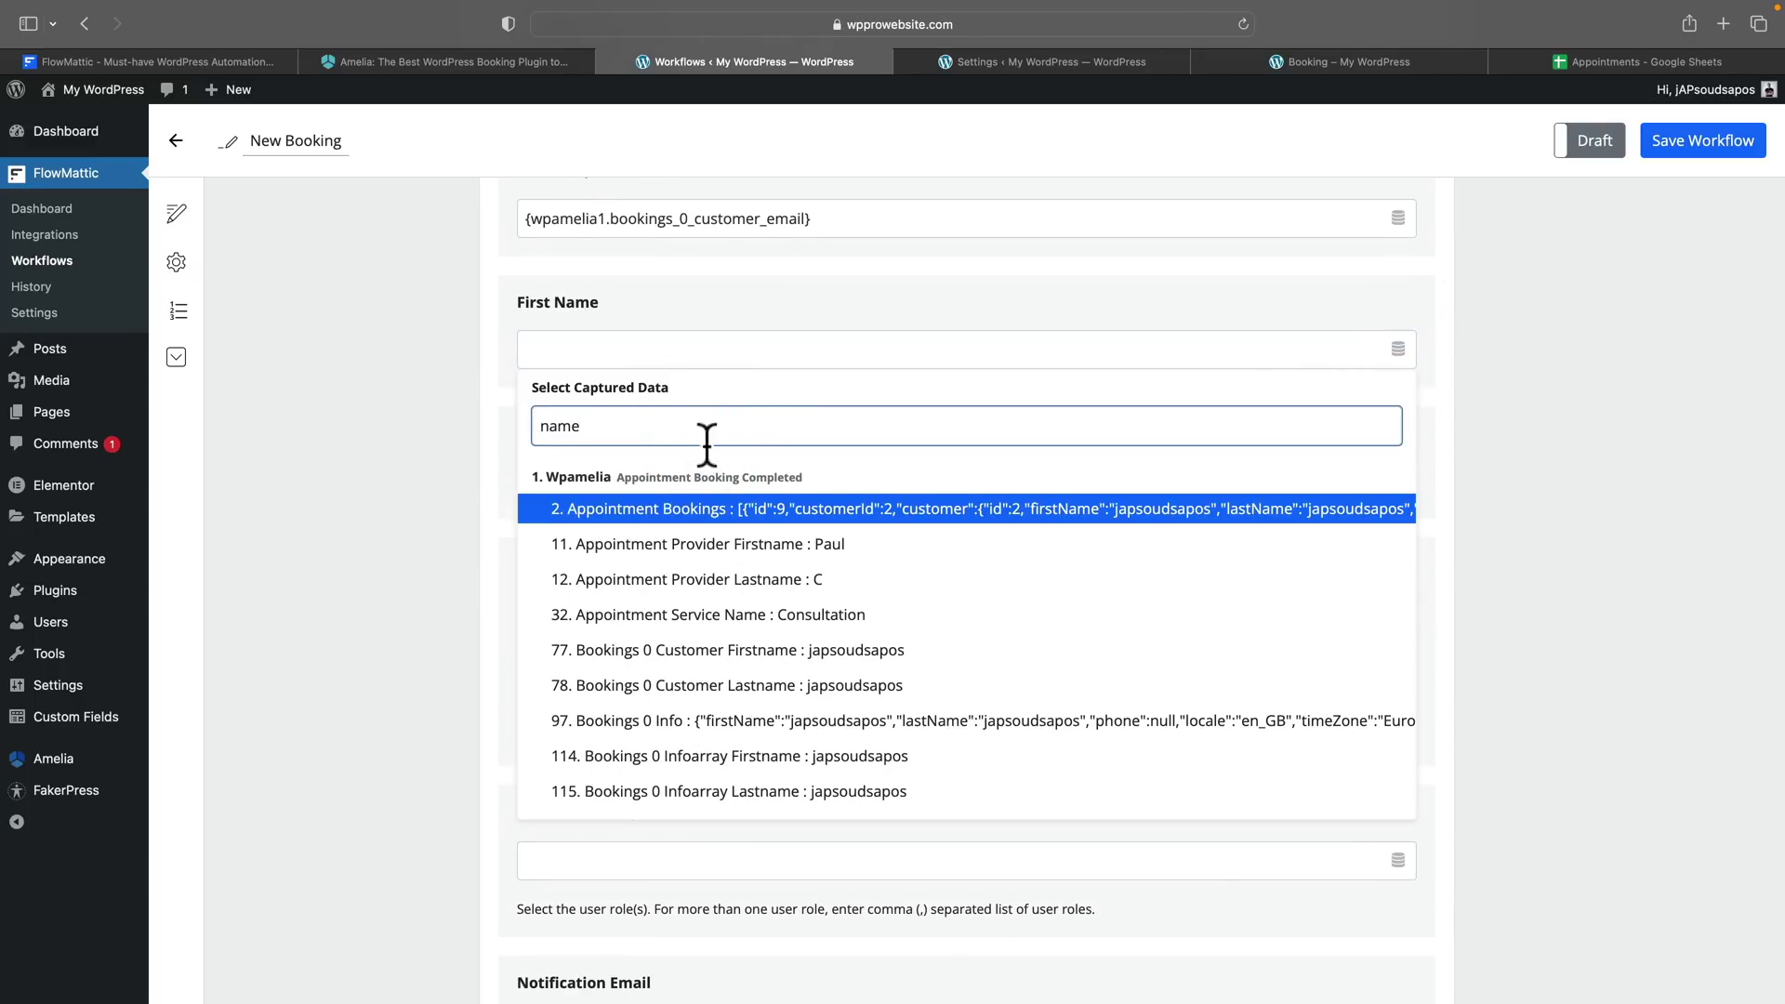
scroll(750, 651, "down", 1)
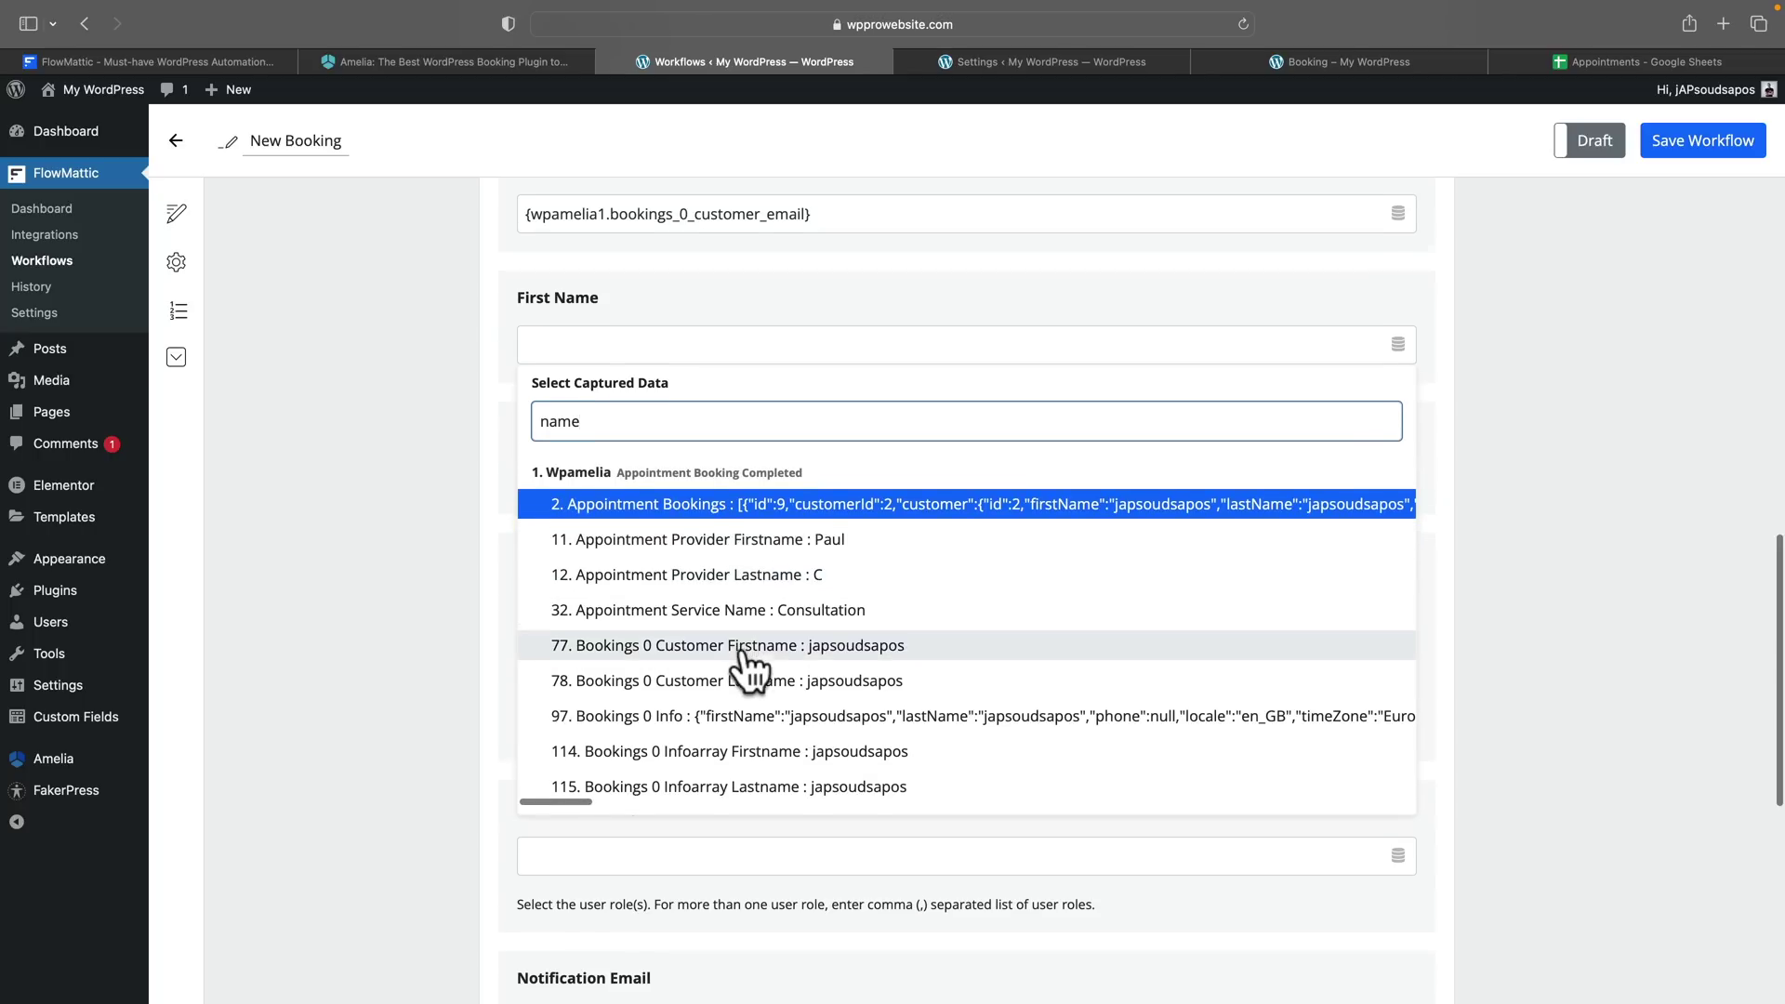
scroll(747, 653, "down", 1)
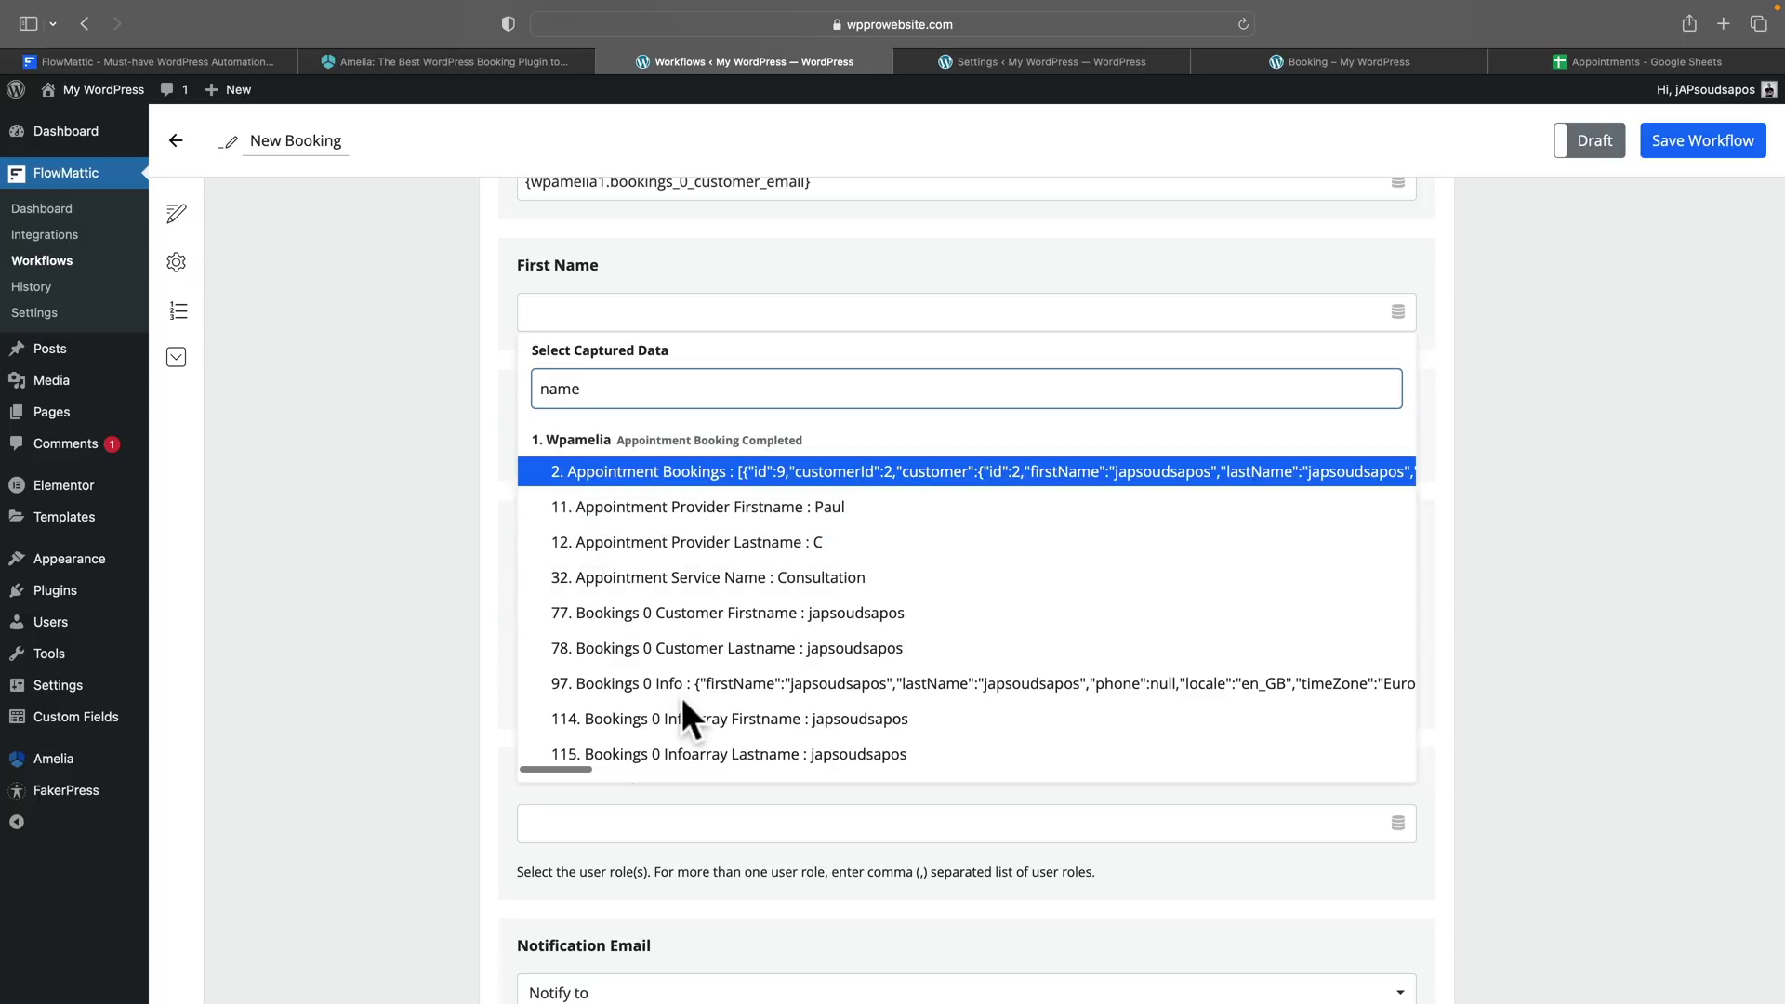
left_click(764, 720)
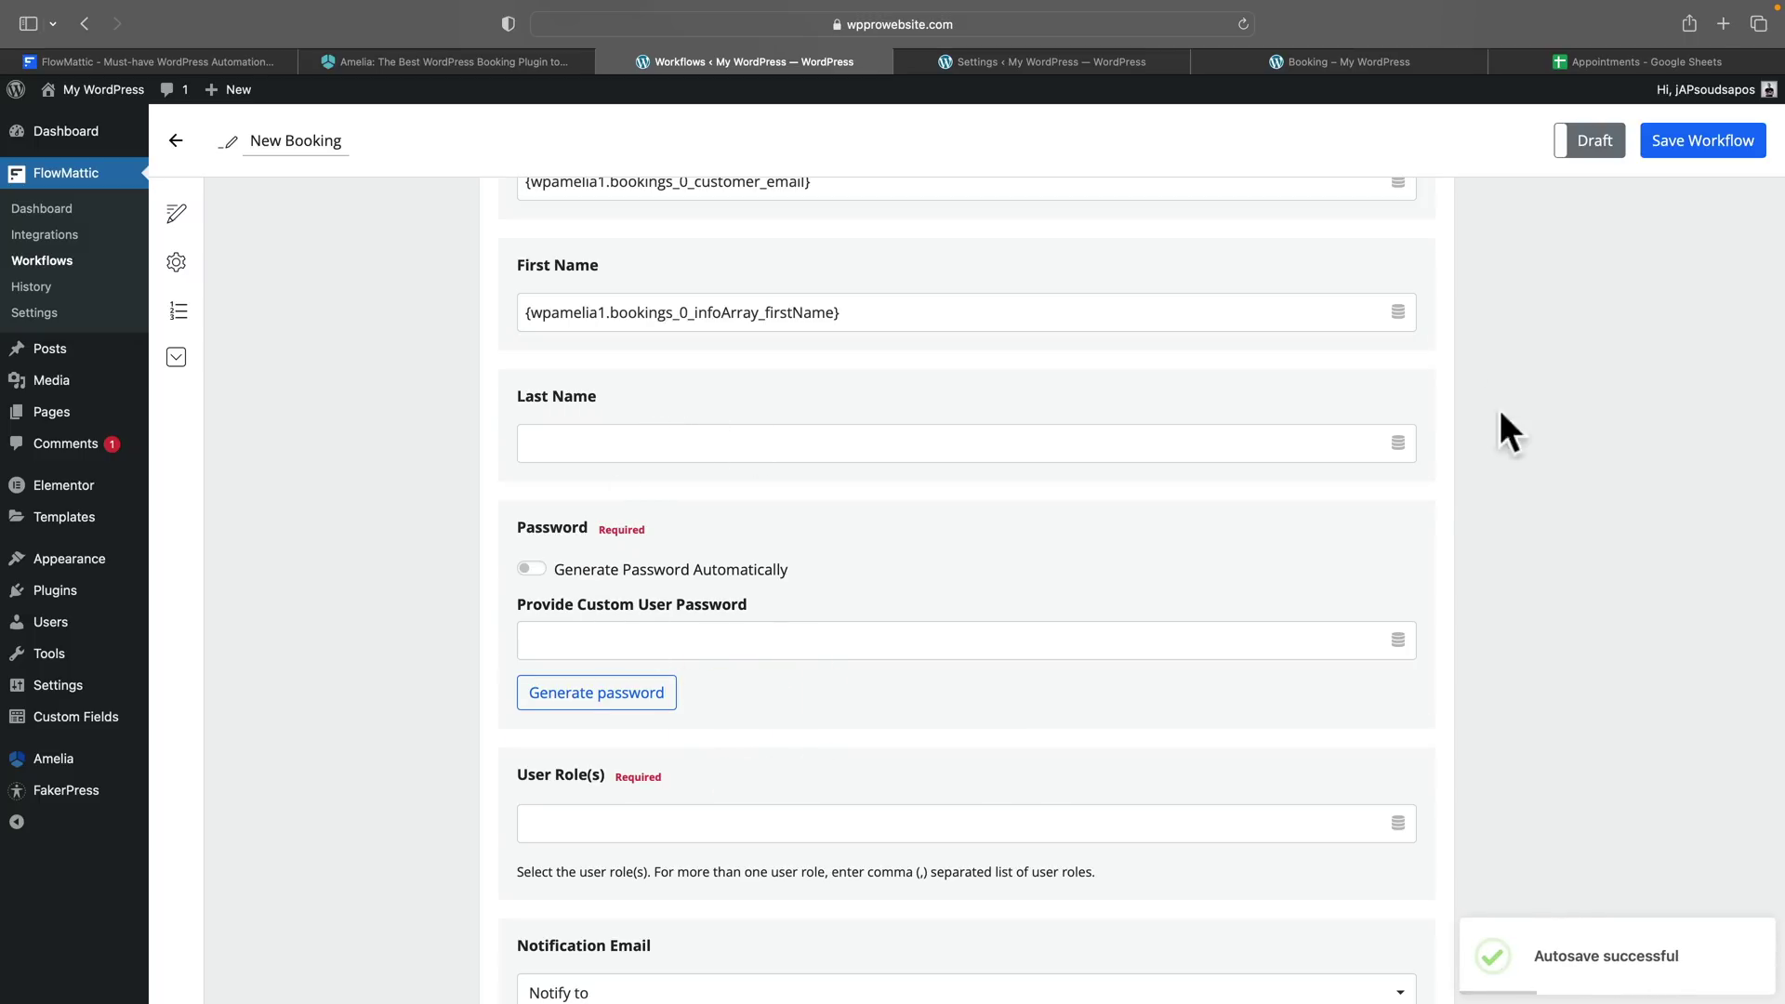
Step: Map the Last Name field to the captured Bookings 0 Infoarray Lastname value, finding it by searching for "name"
left_click(1396, 443)
left_click(764, 525)
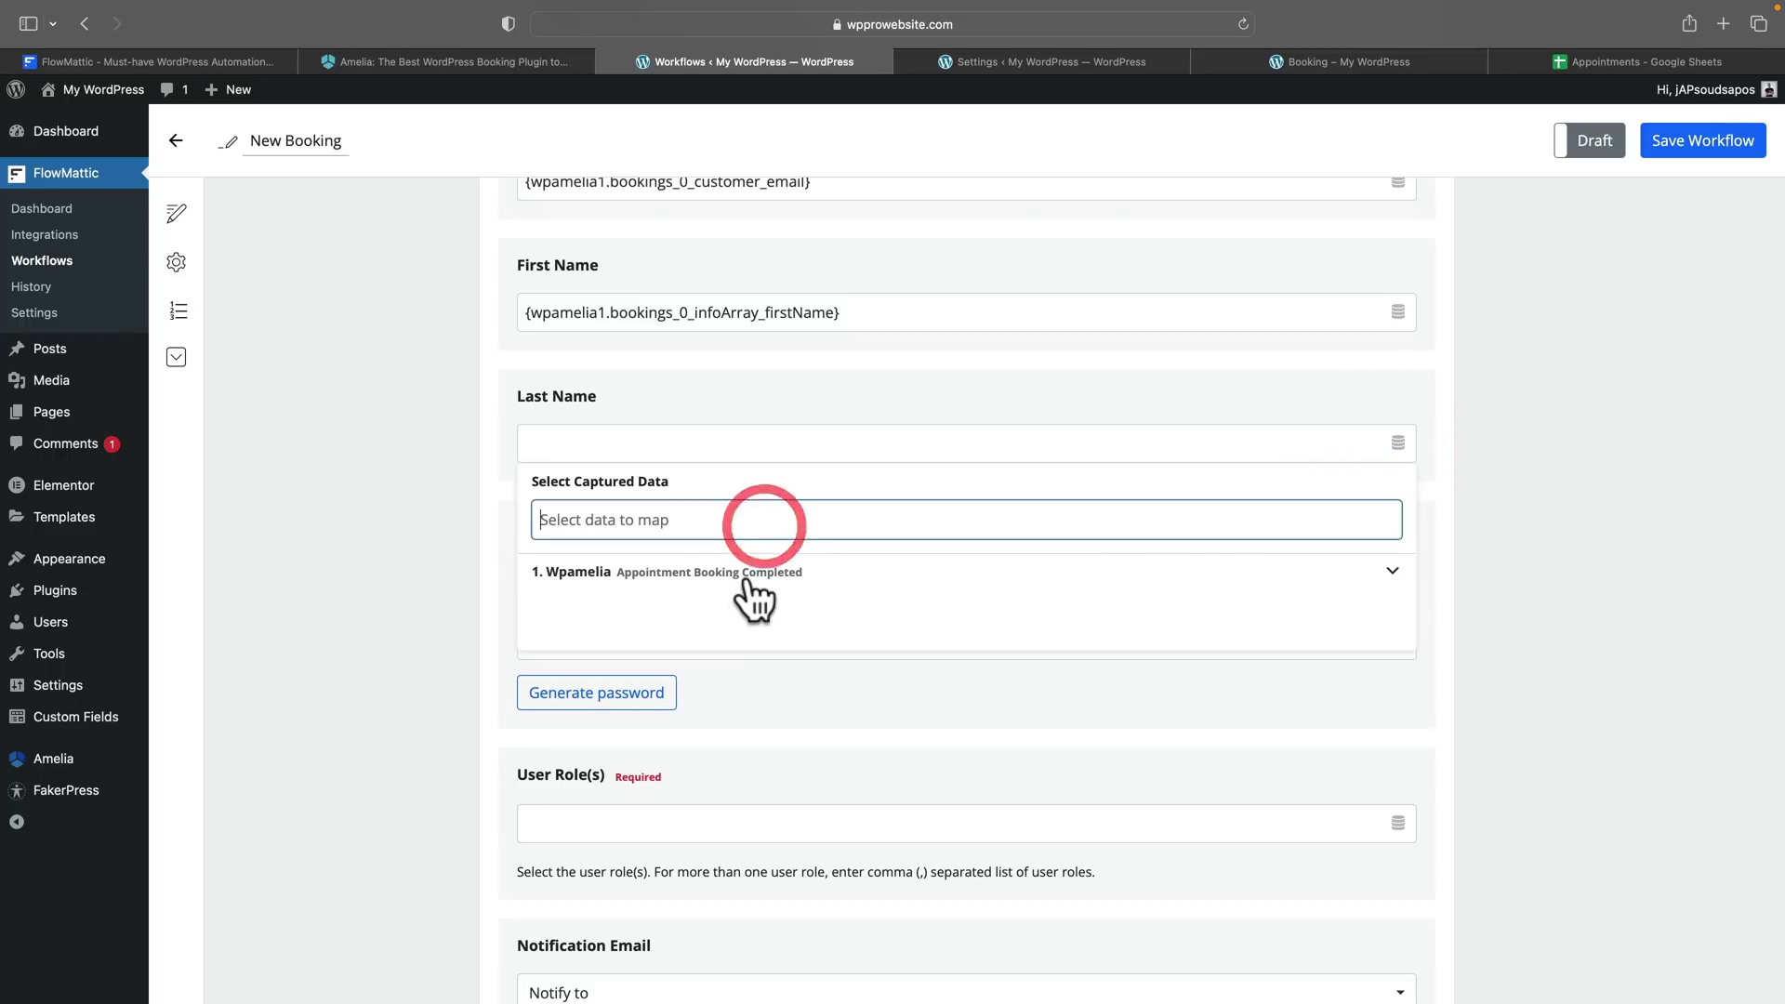
left_click(737, 517)
type("name")
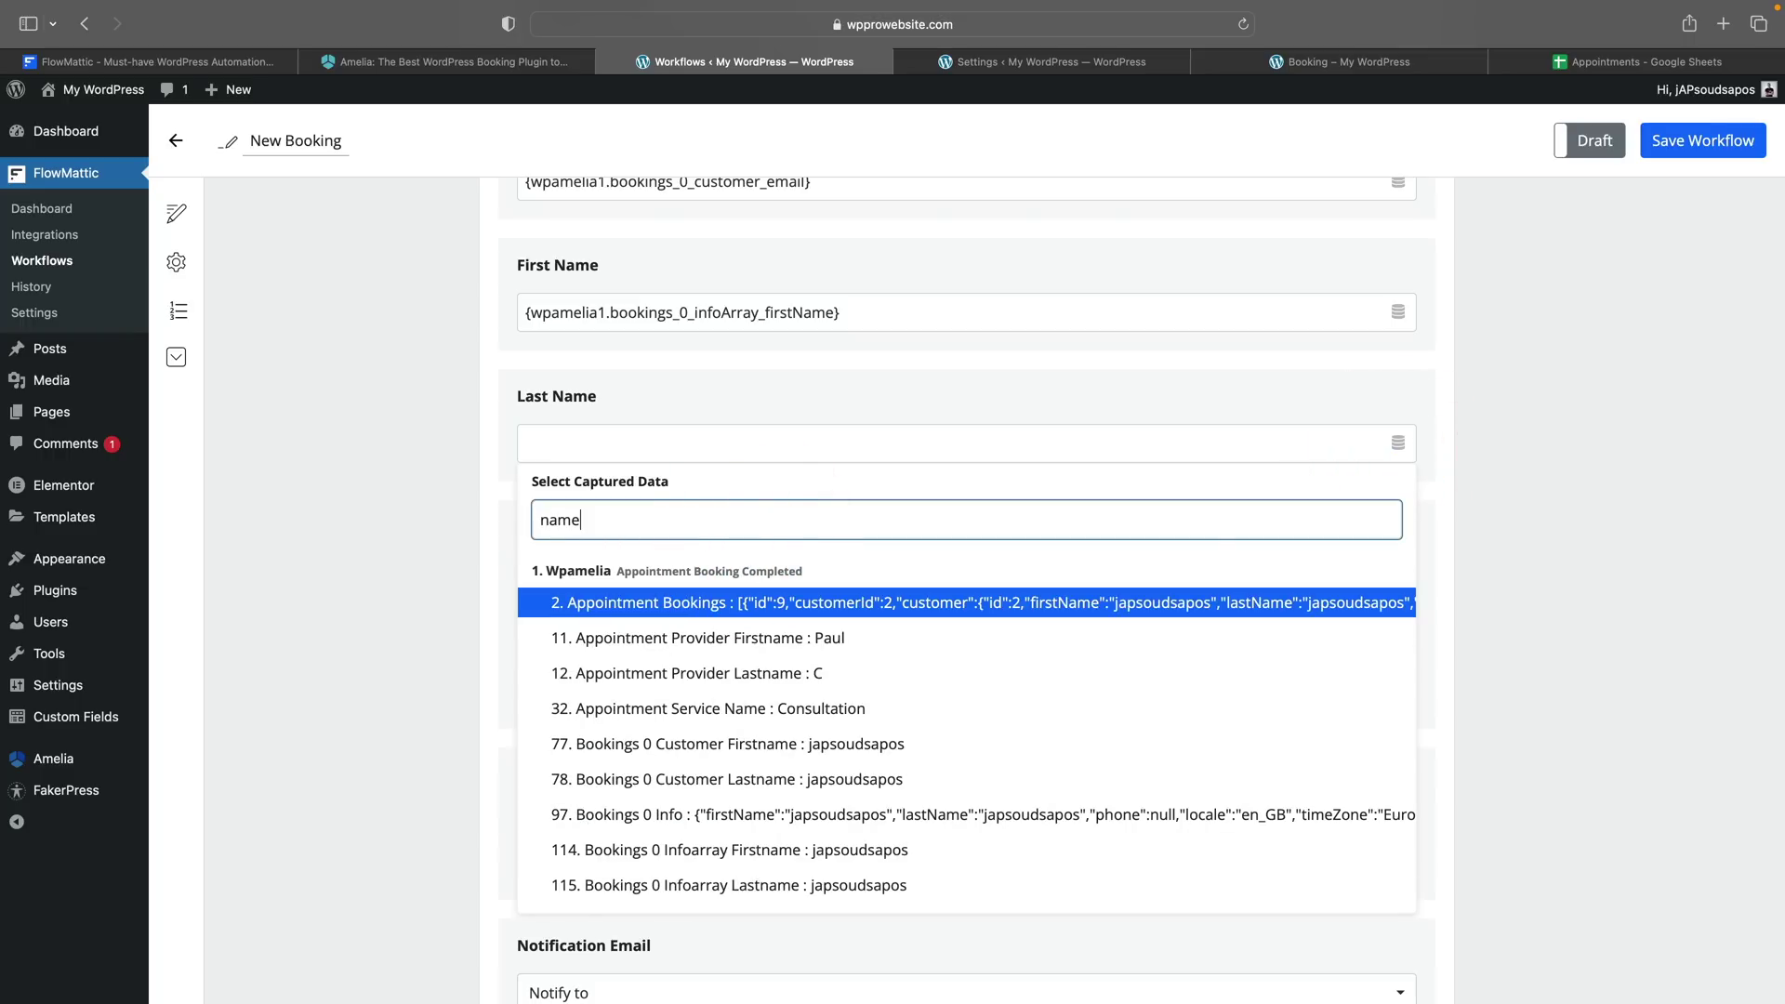
left_click(787, 884)
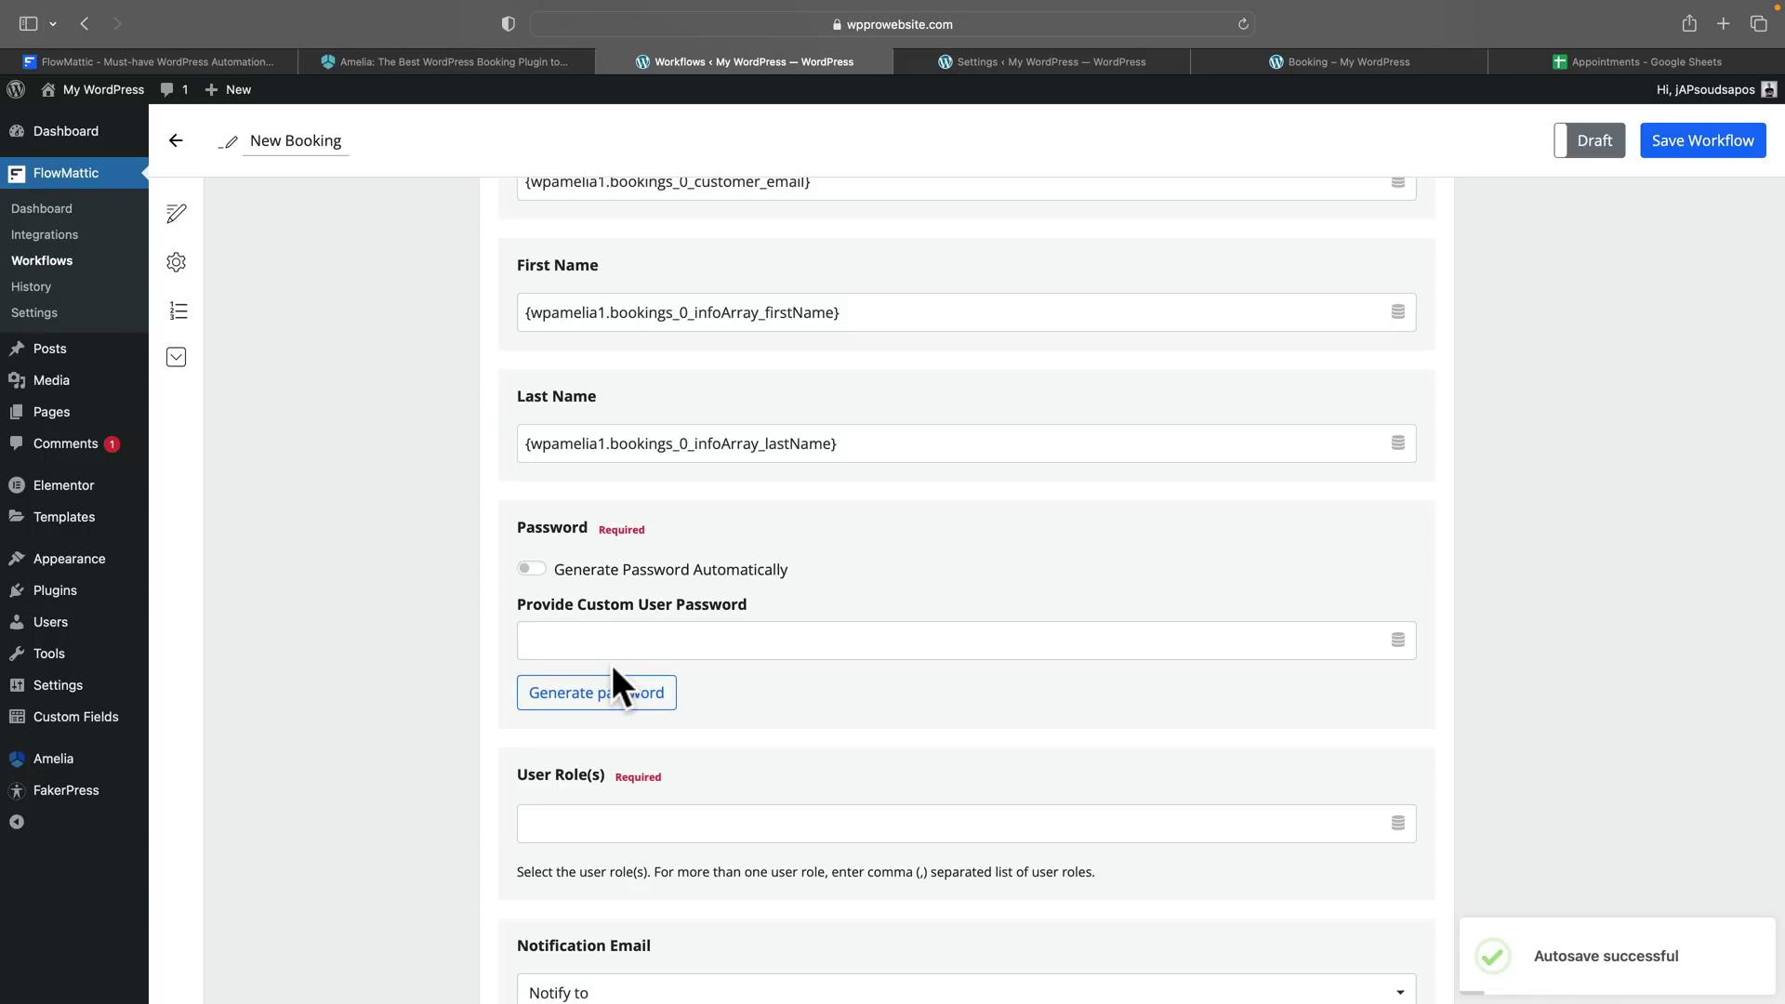
Step: Configure the new user with an automatically generated password, the Amelia Customer role and Notification Email set to Both
left_click(534, 571)
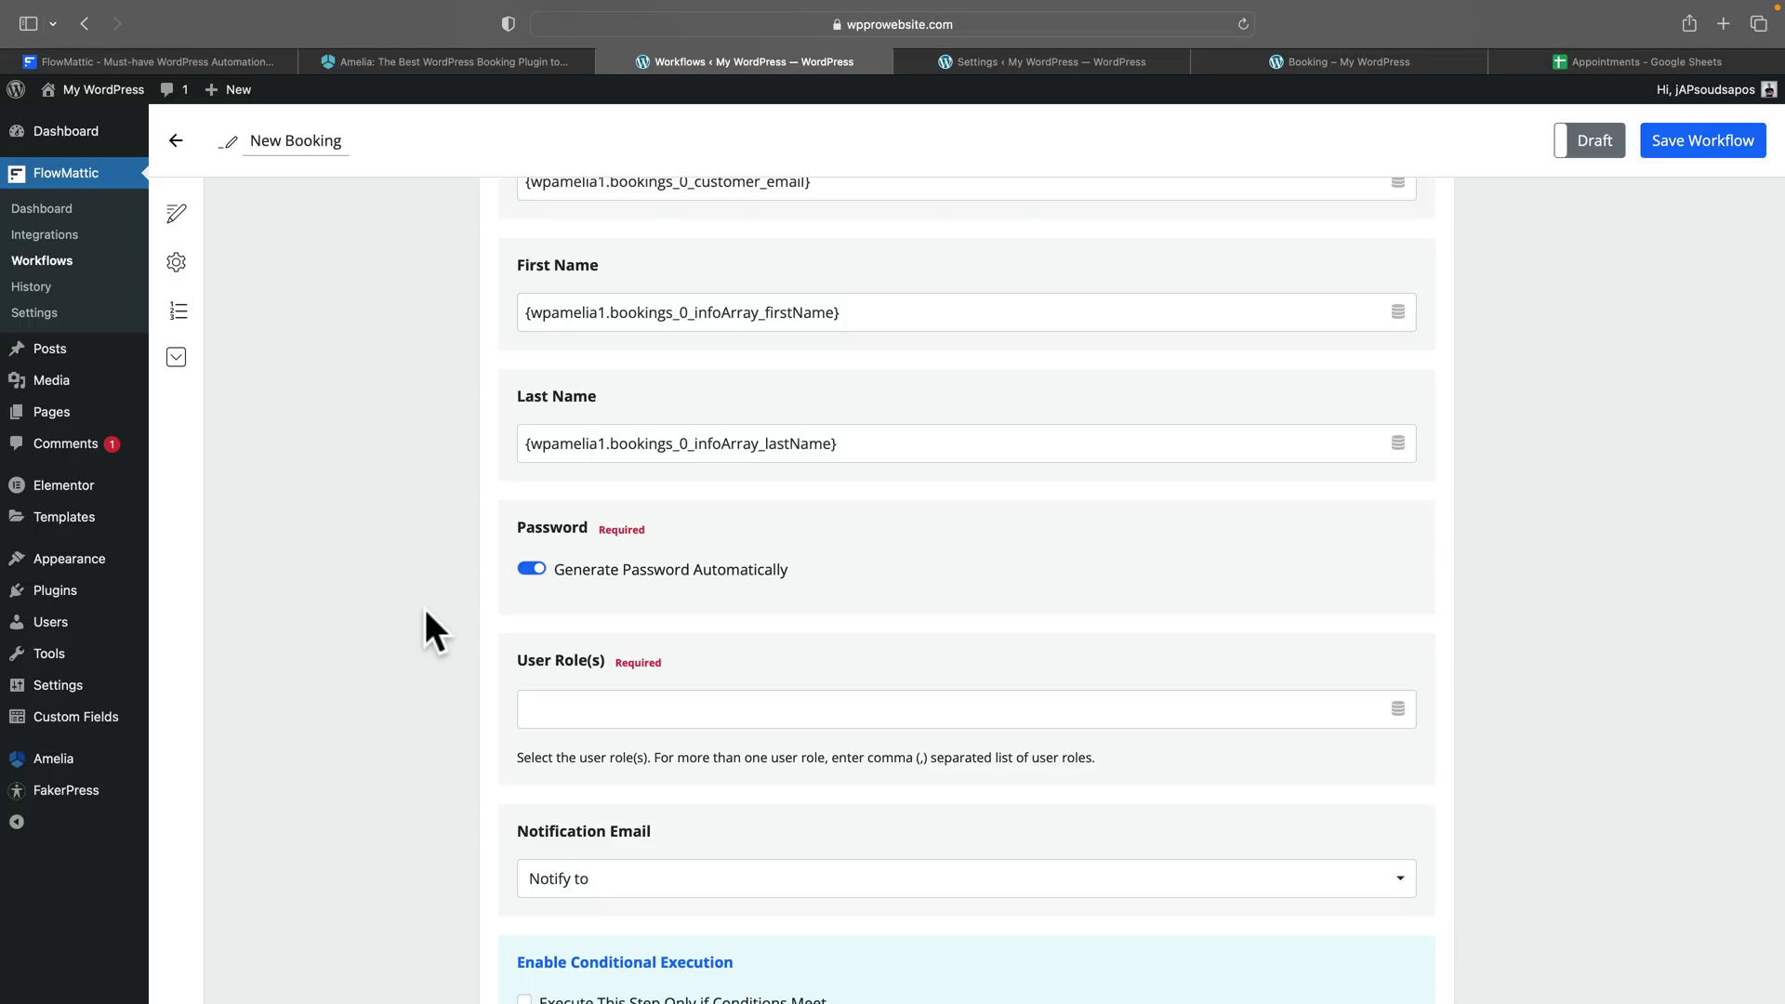
scroll(390, 658, "down", 4)
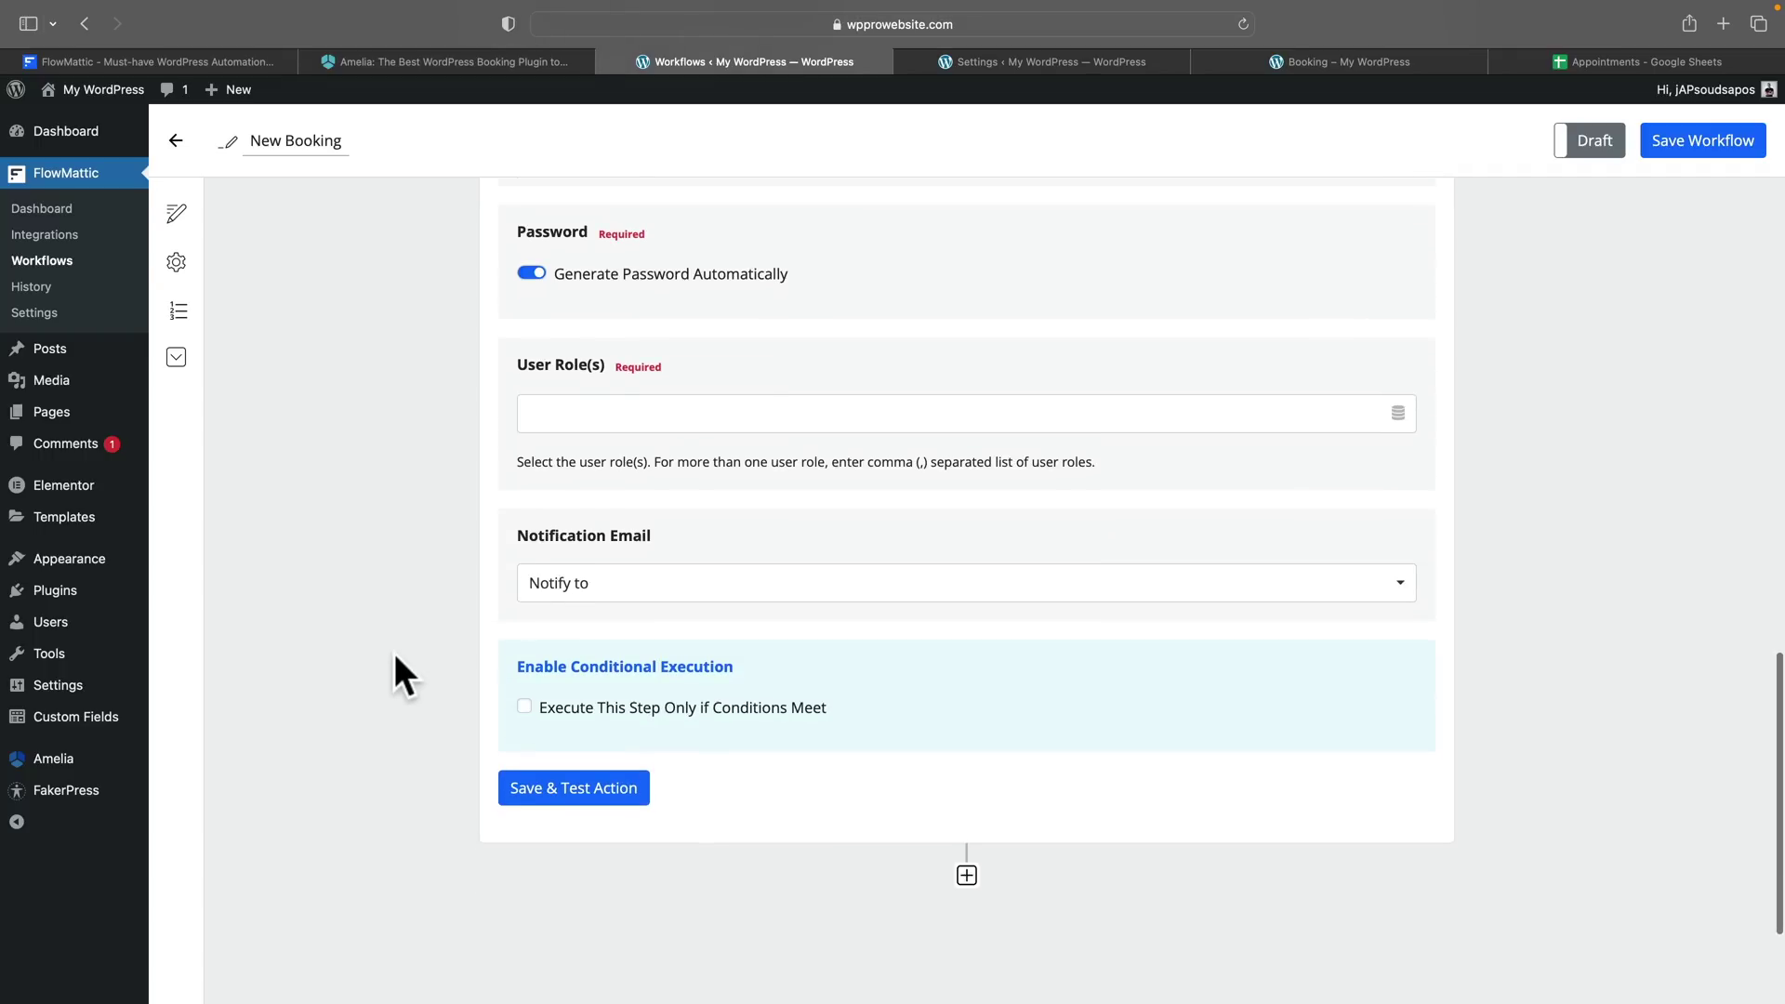
left_click(1398, 412)
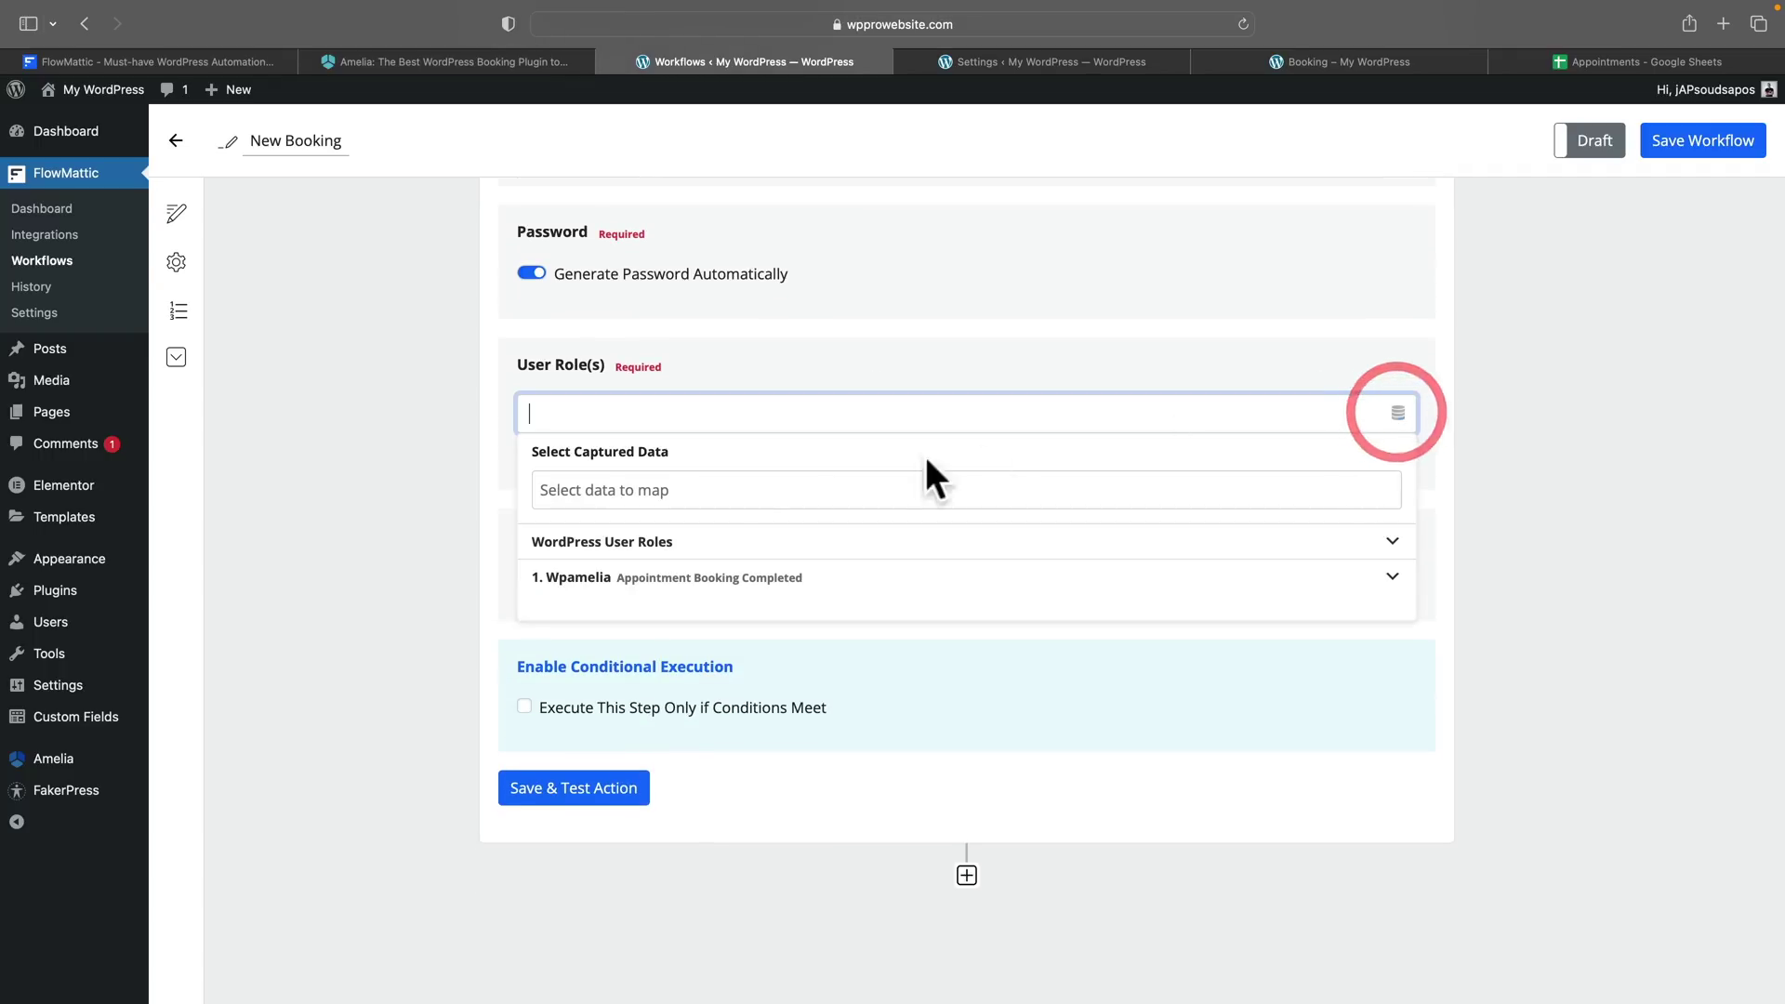
left_click(641, 544)
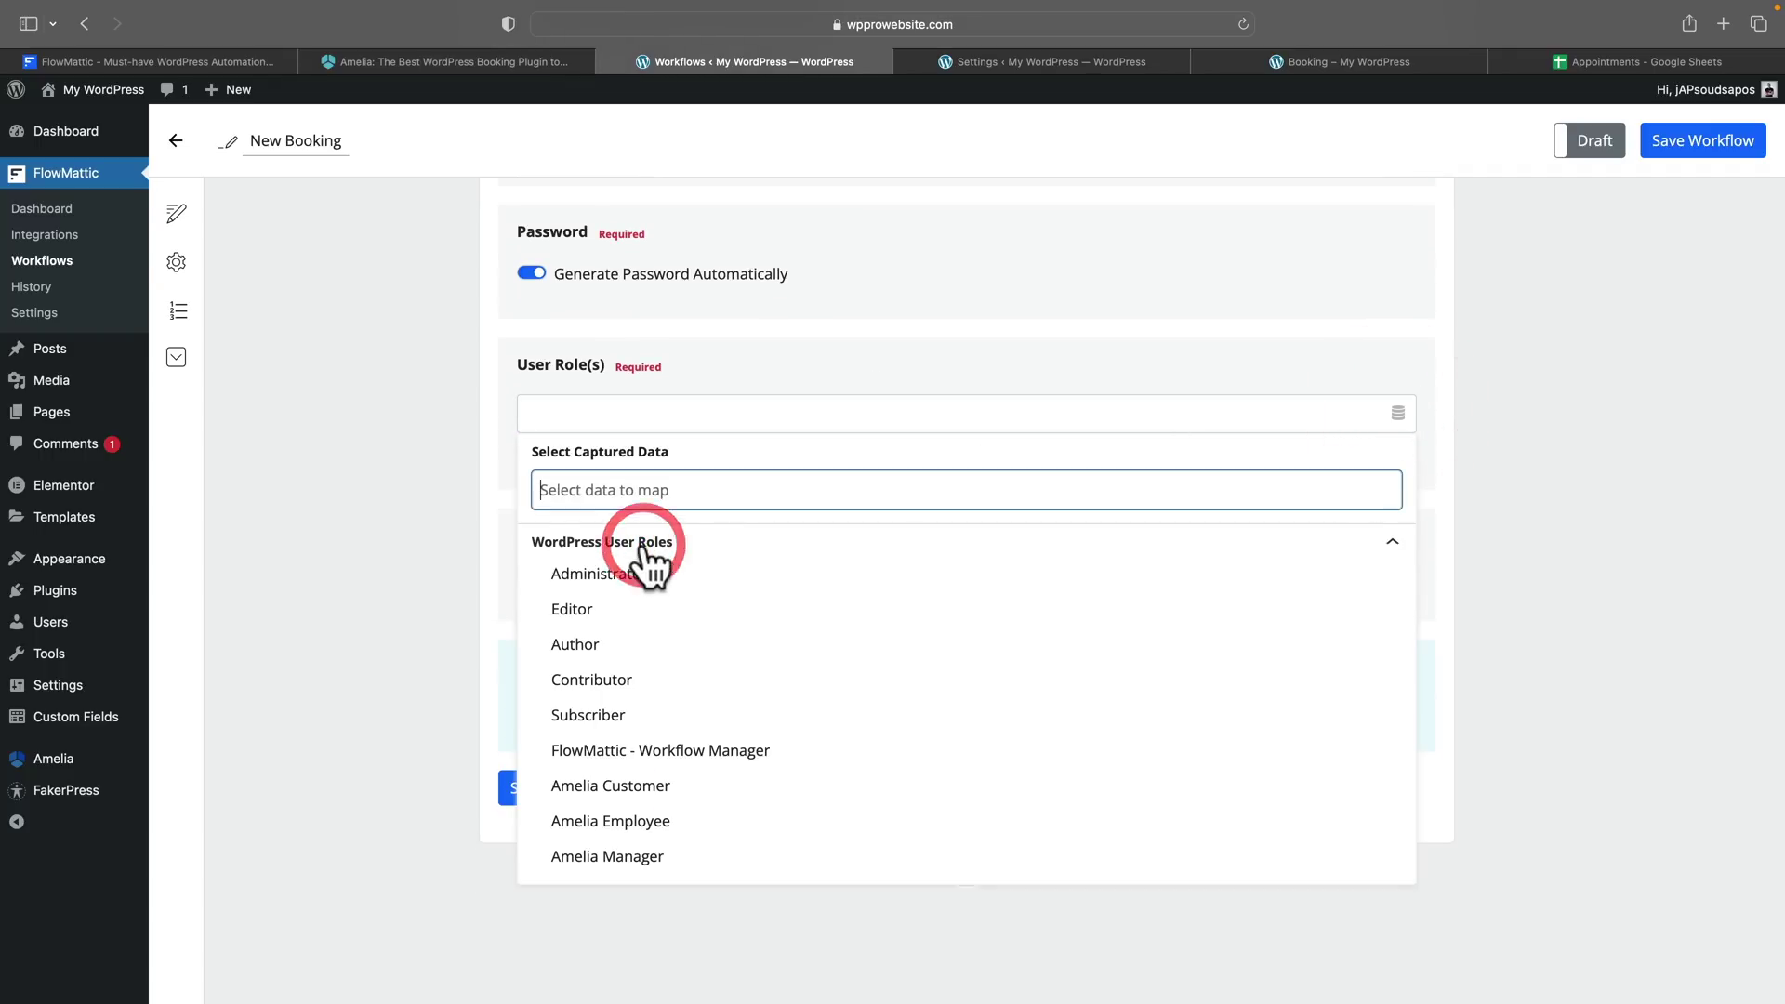
left_click(651, 786)
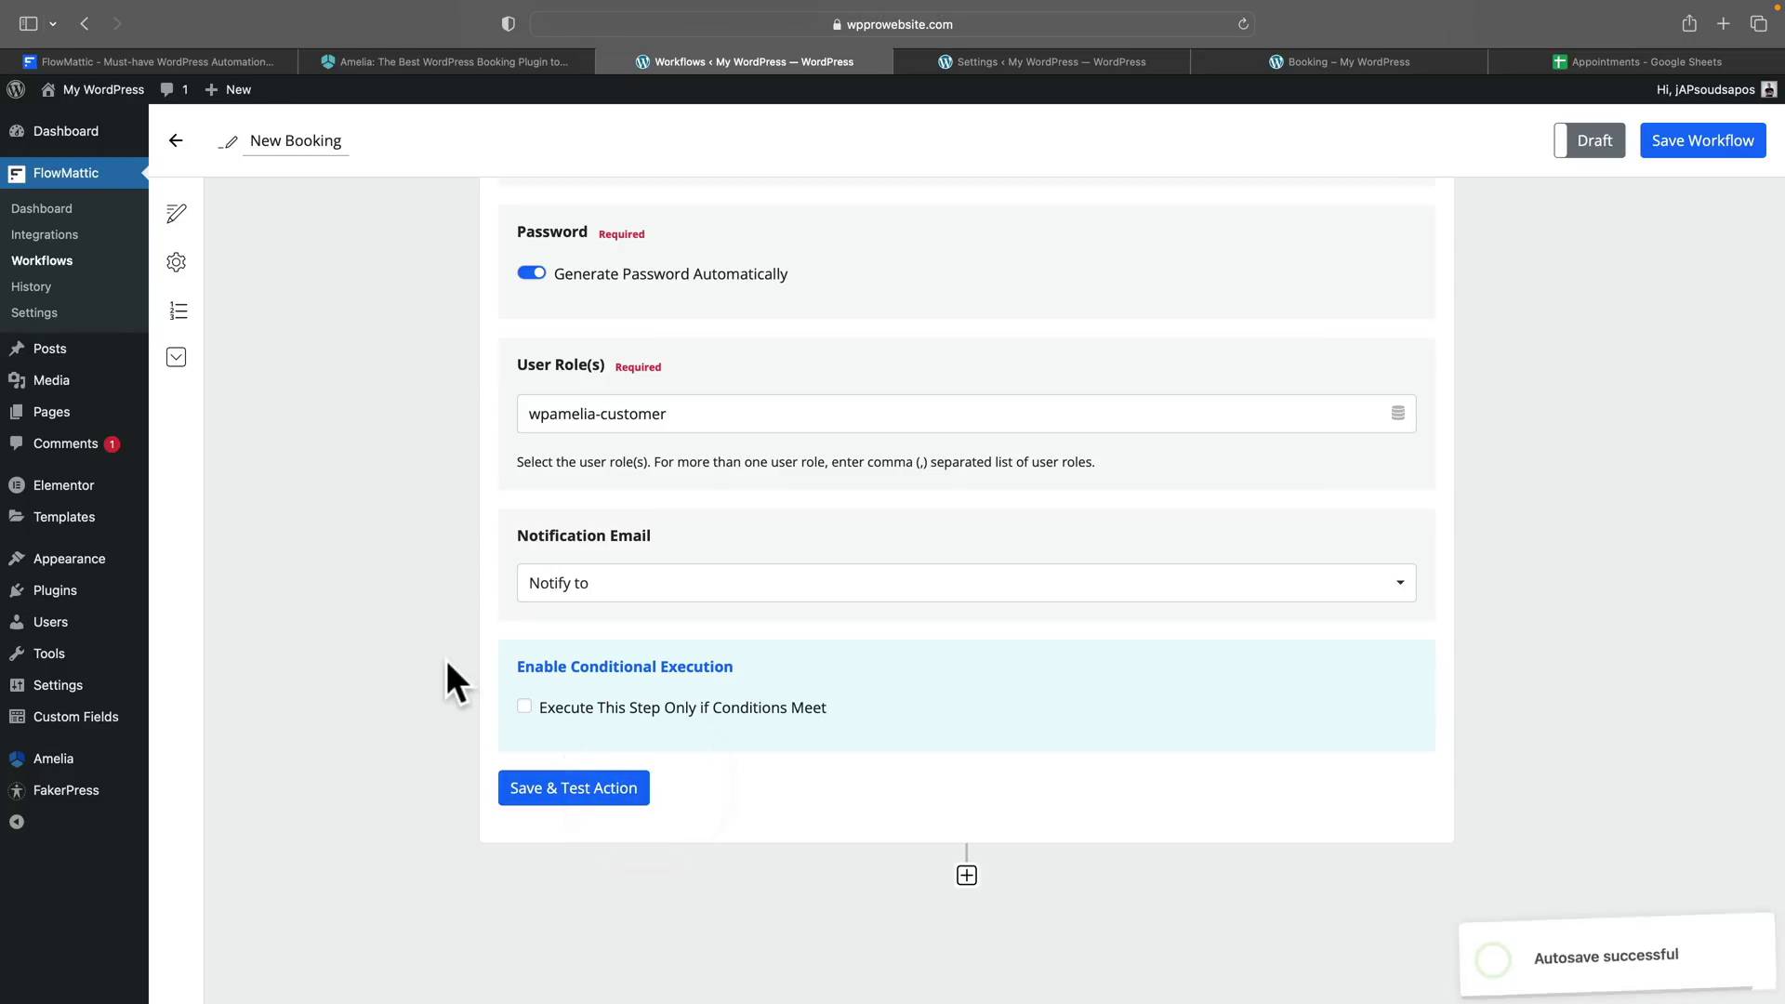
left_click(588, 595)
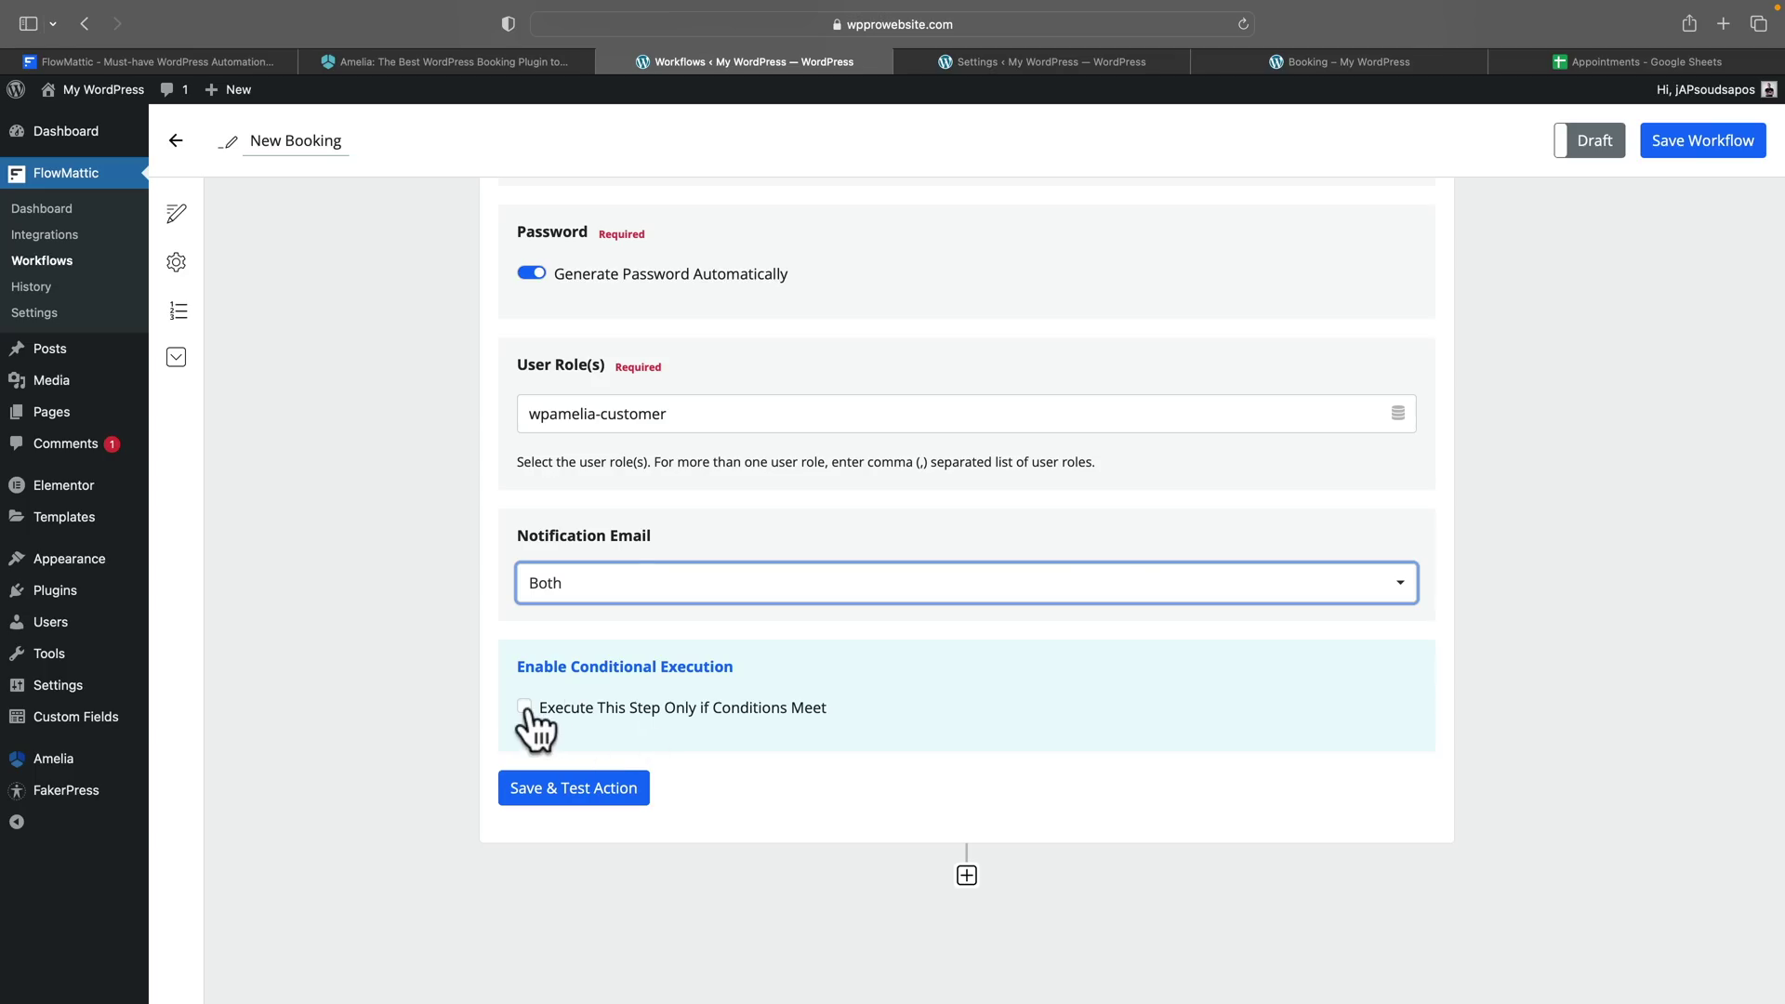
scroll(454, 703, "down", 5)
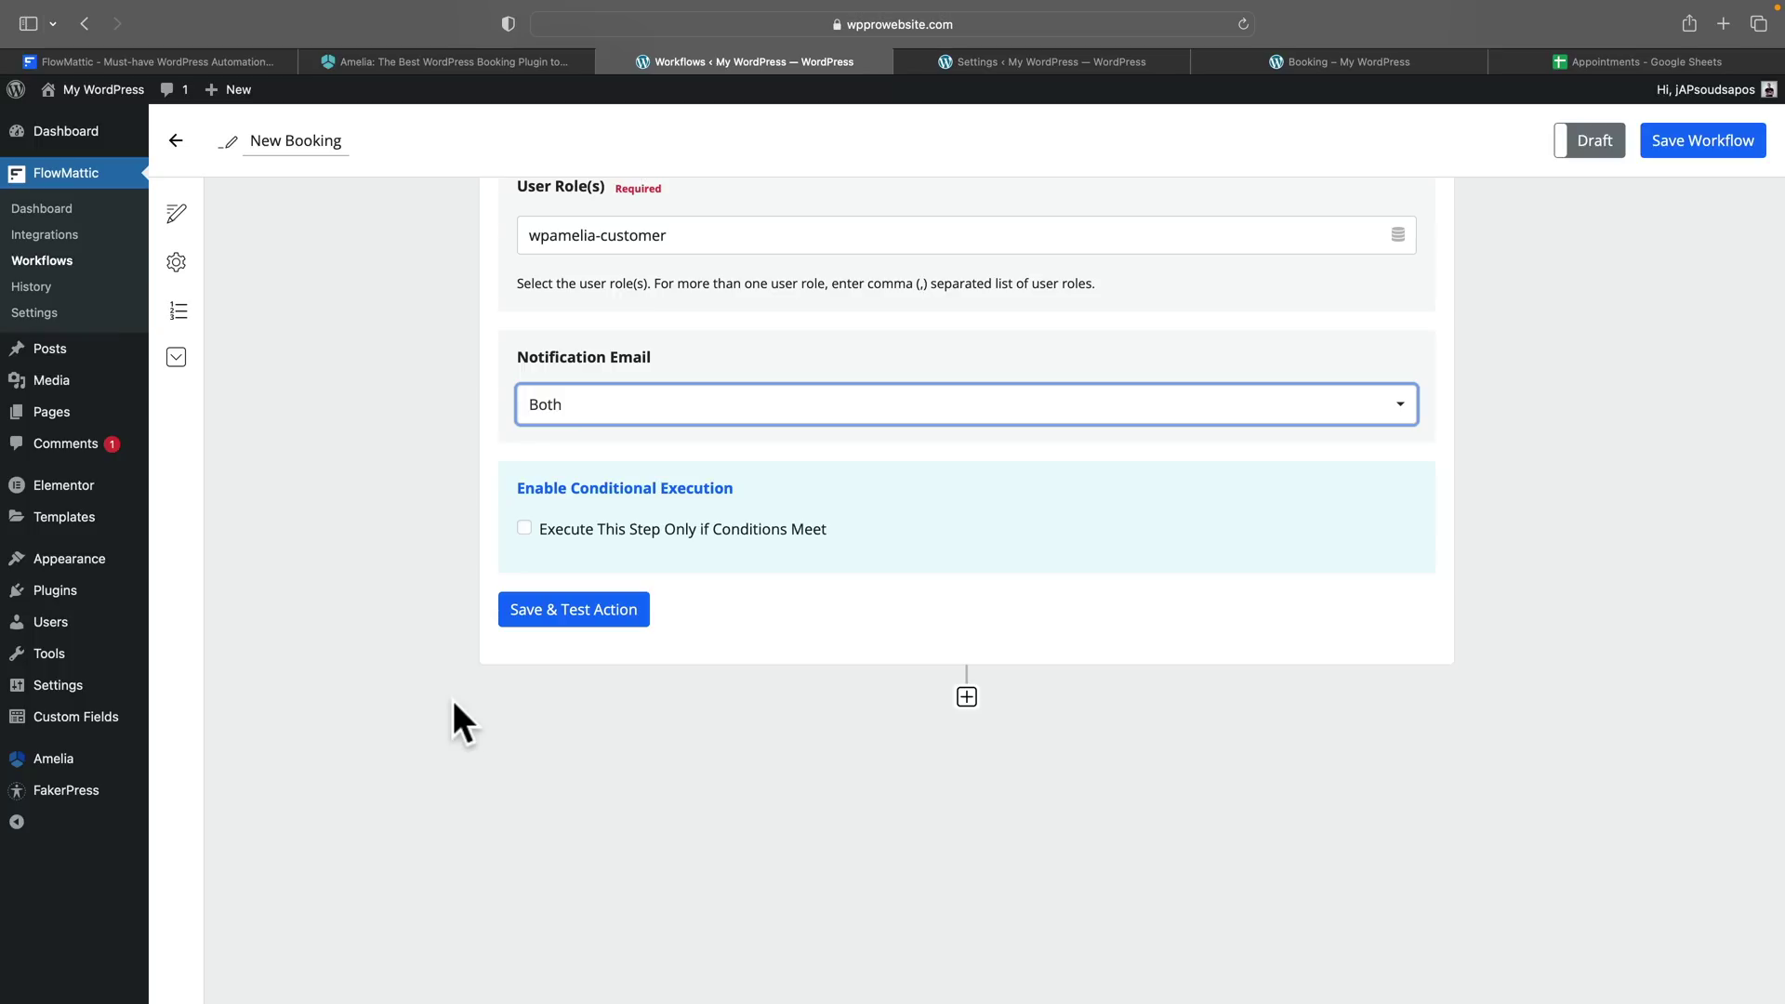
left_click(524, 529)
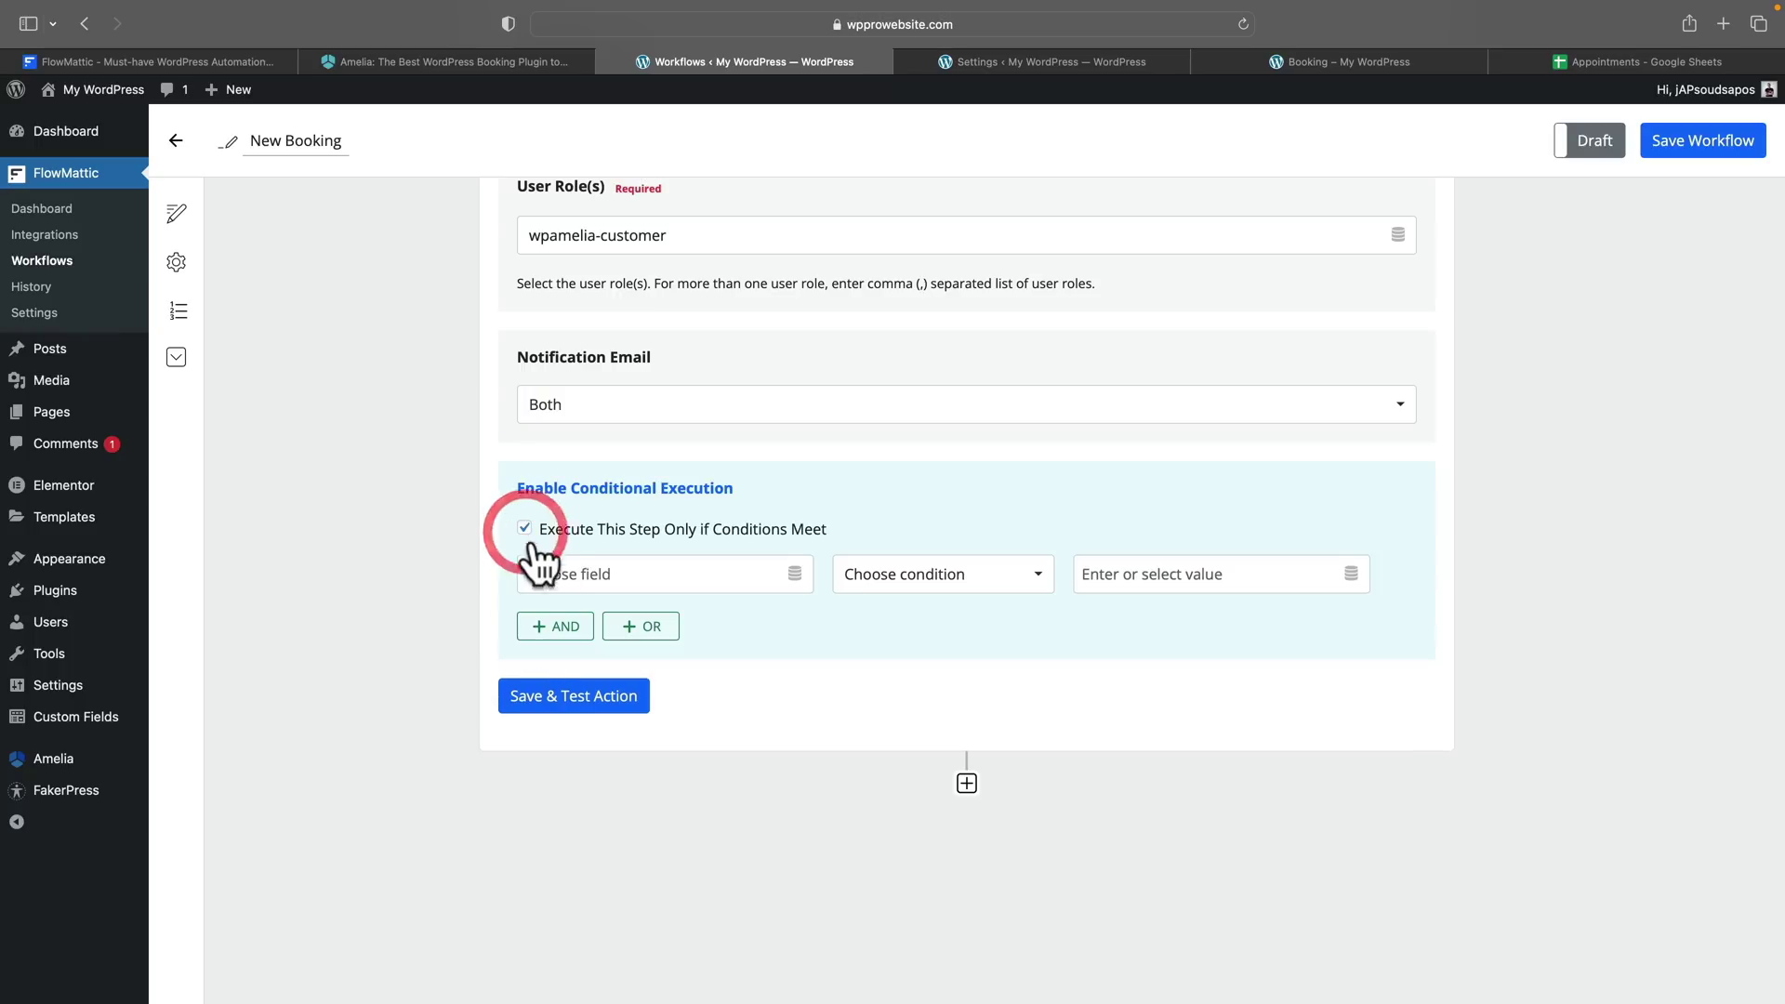
left_click(795, 573)
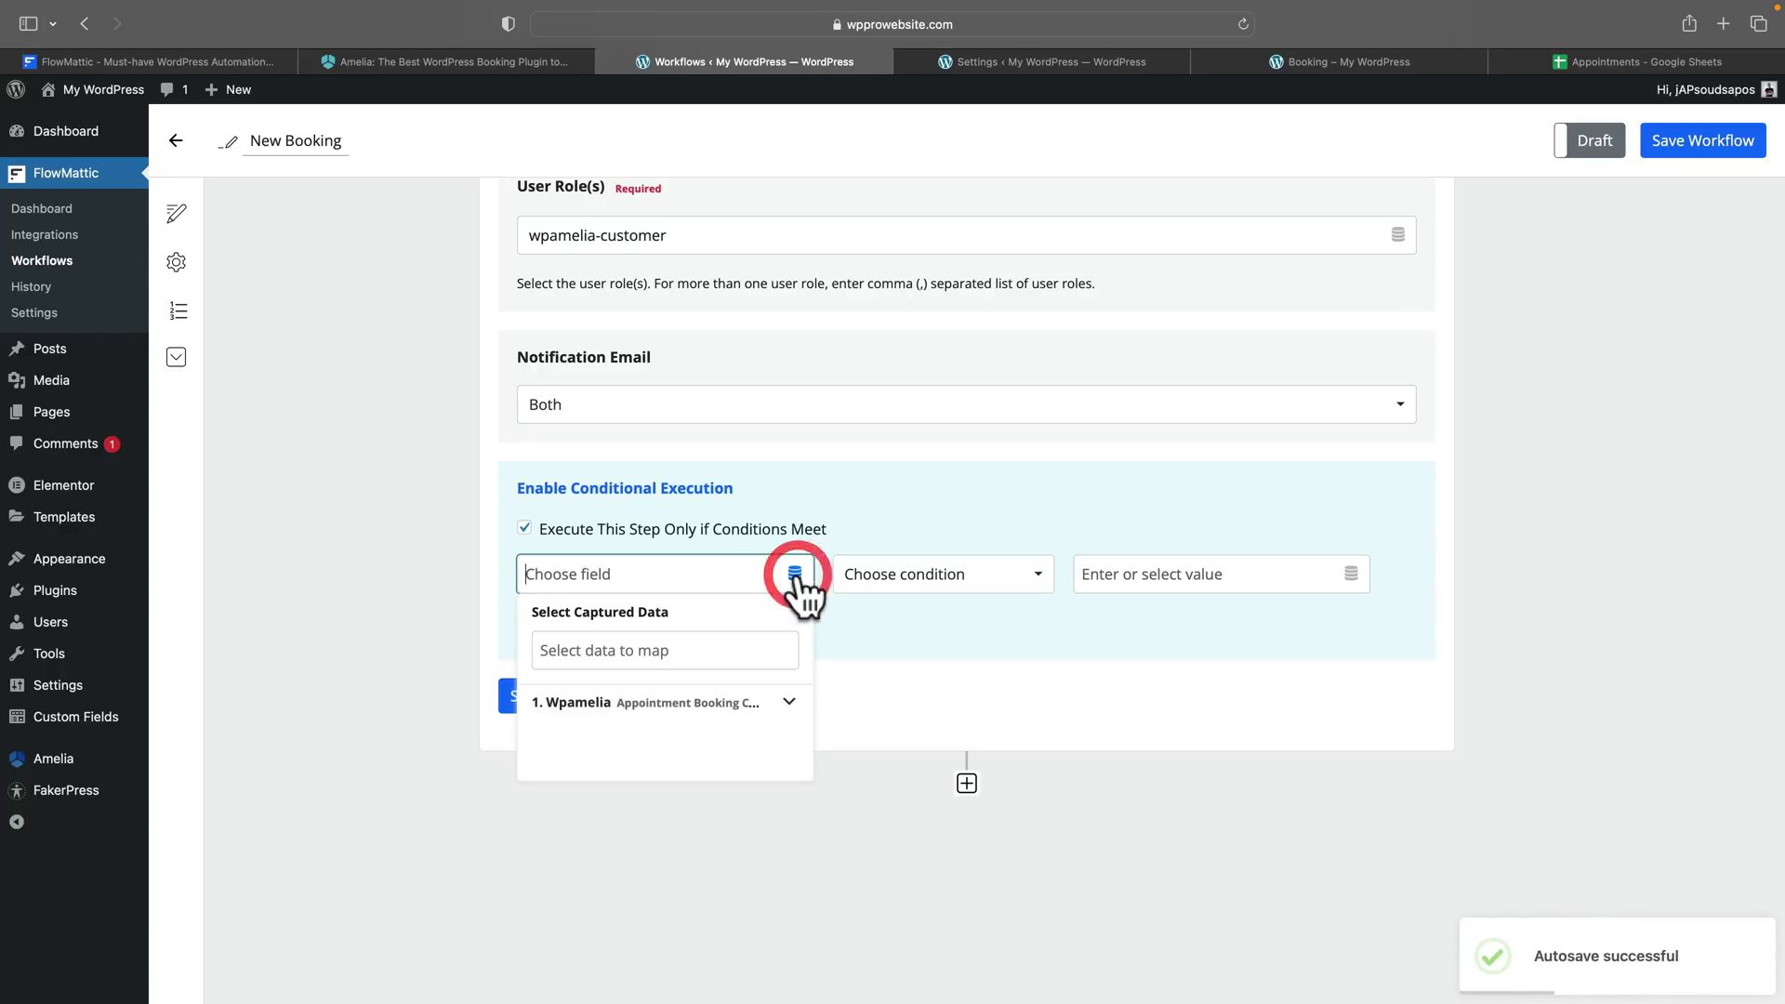
left_click(363, 584)
left_click(869, 573)
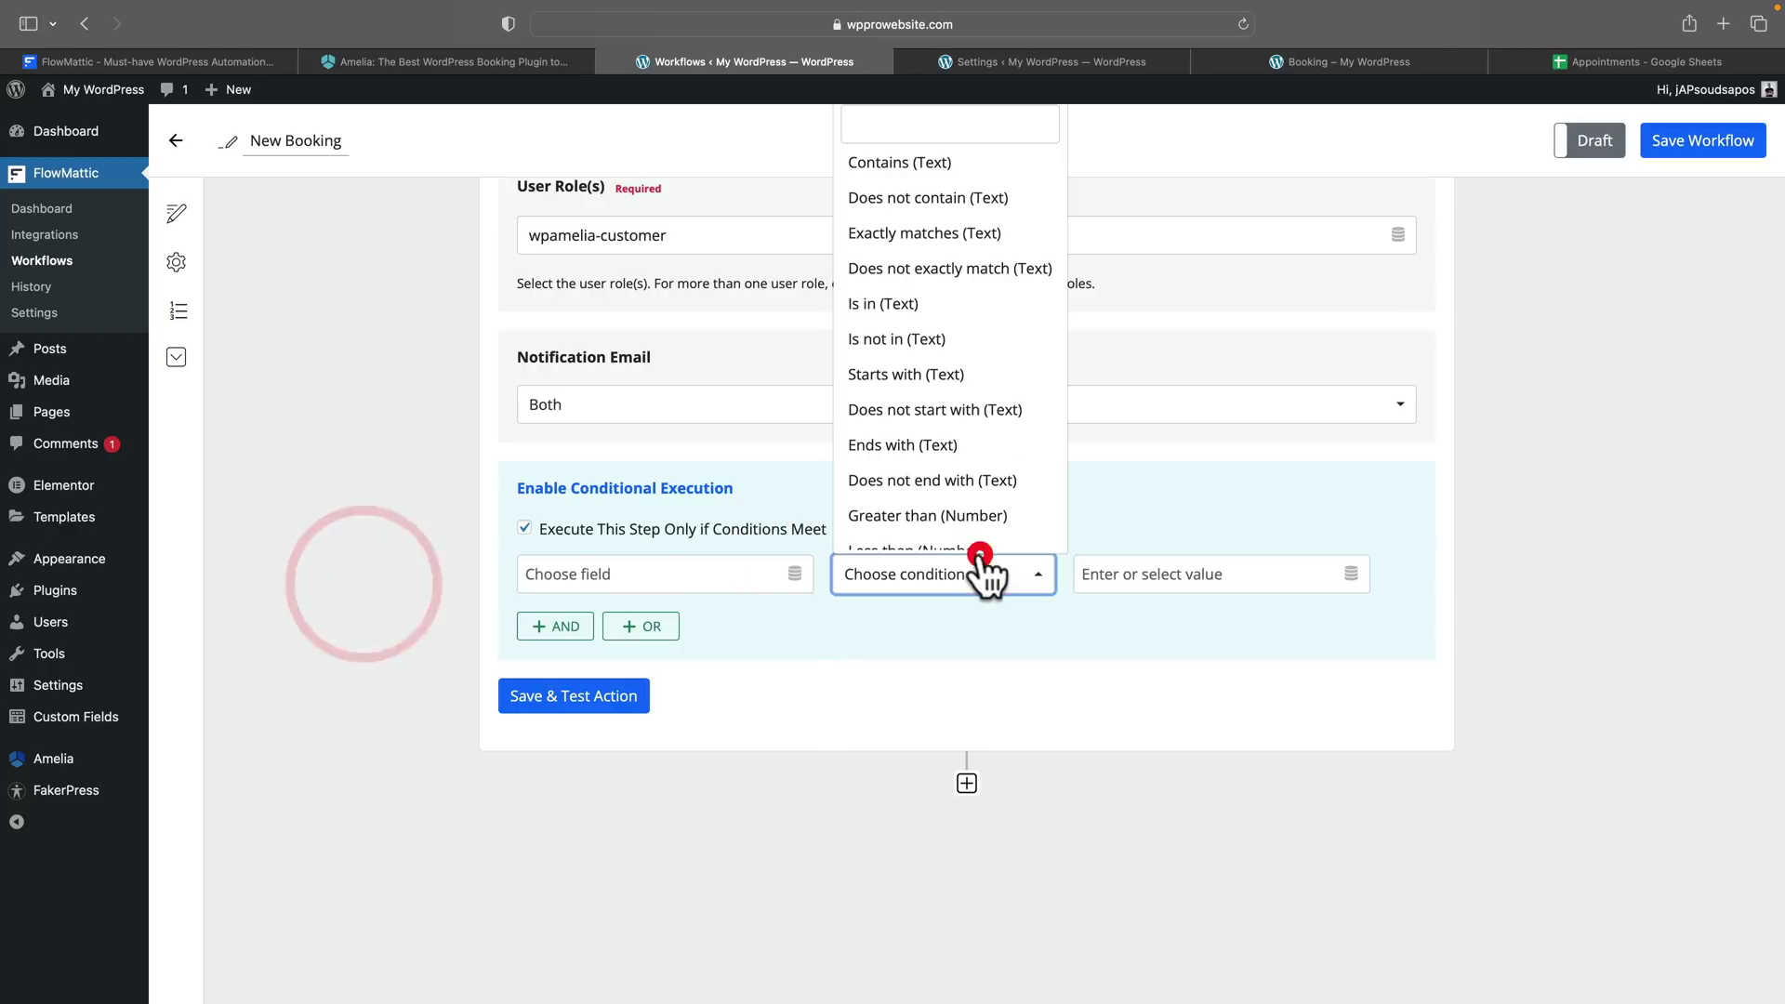
left_click(1119, 574)
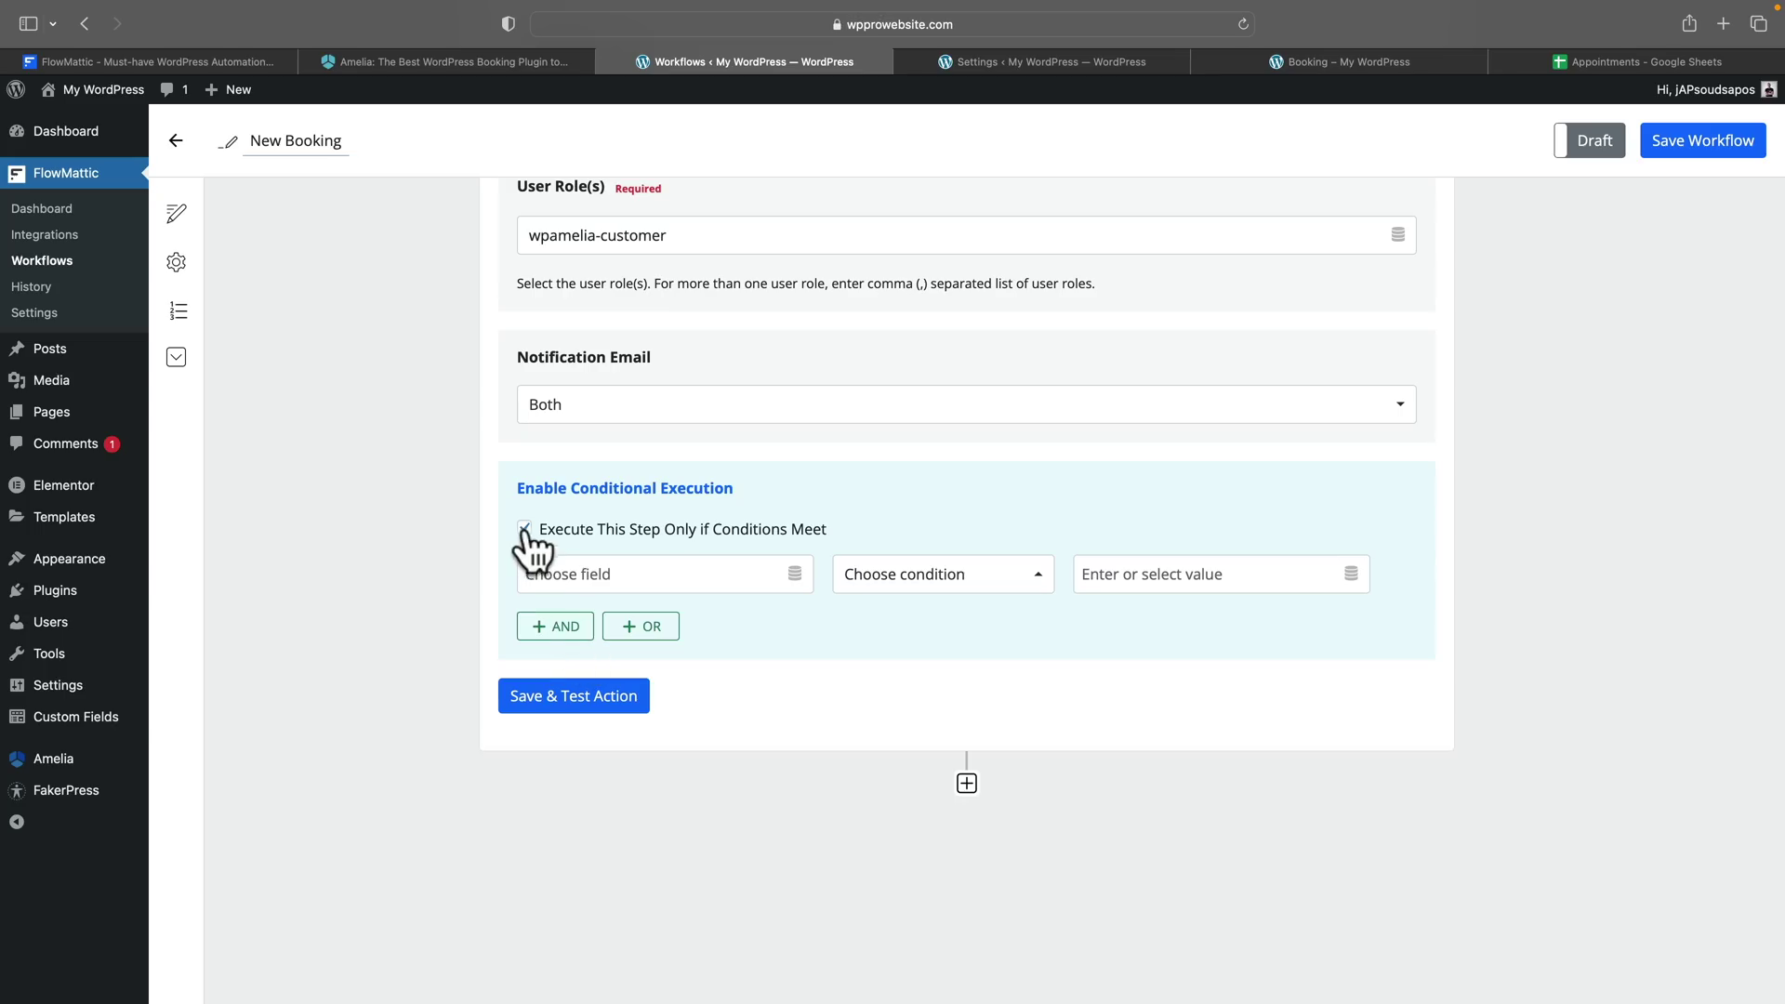
left_click(525, 529)
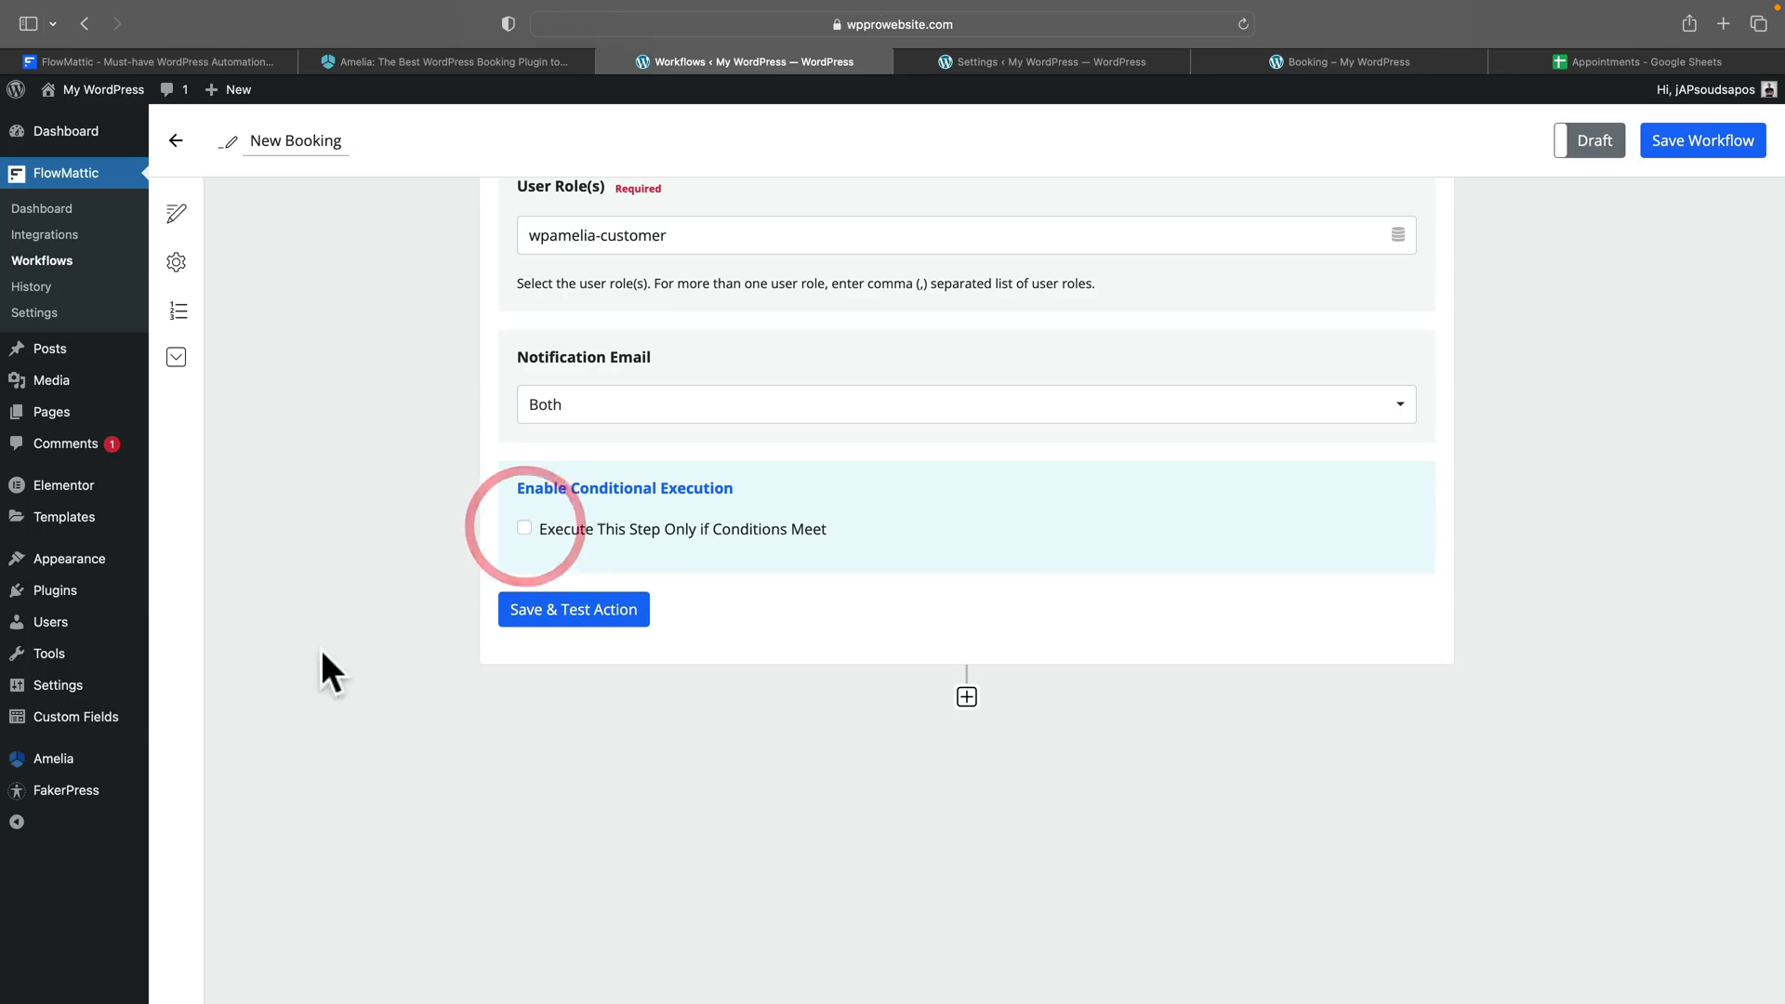
Step: Save and test the WordPress New User action and check its request response
left_click(530, 613)
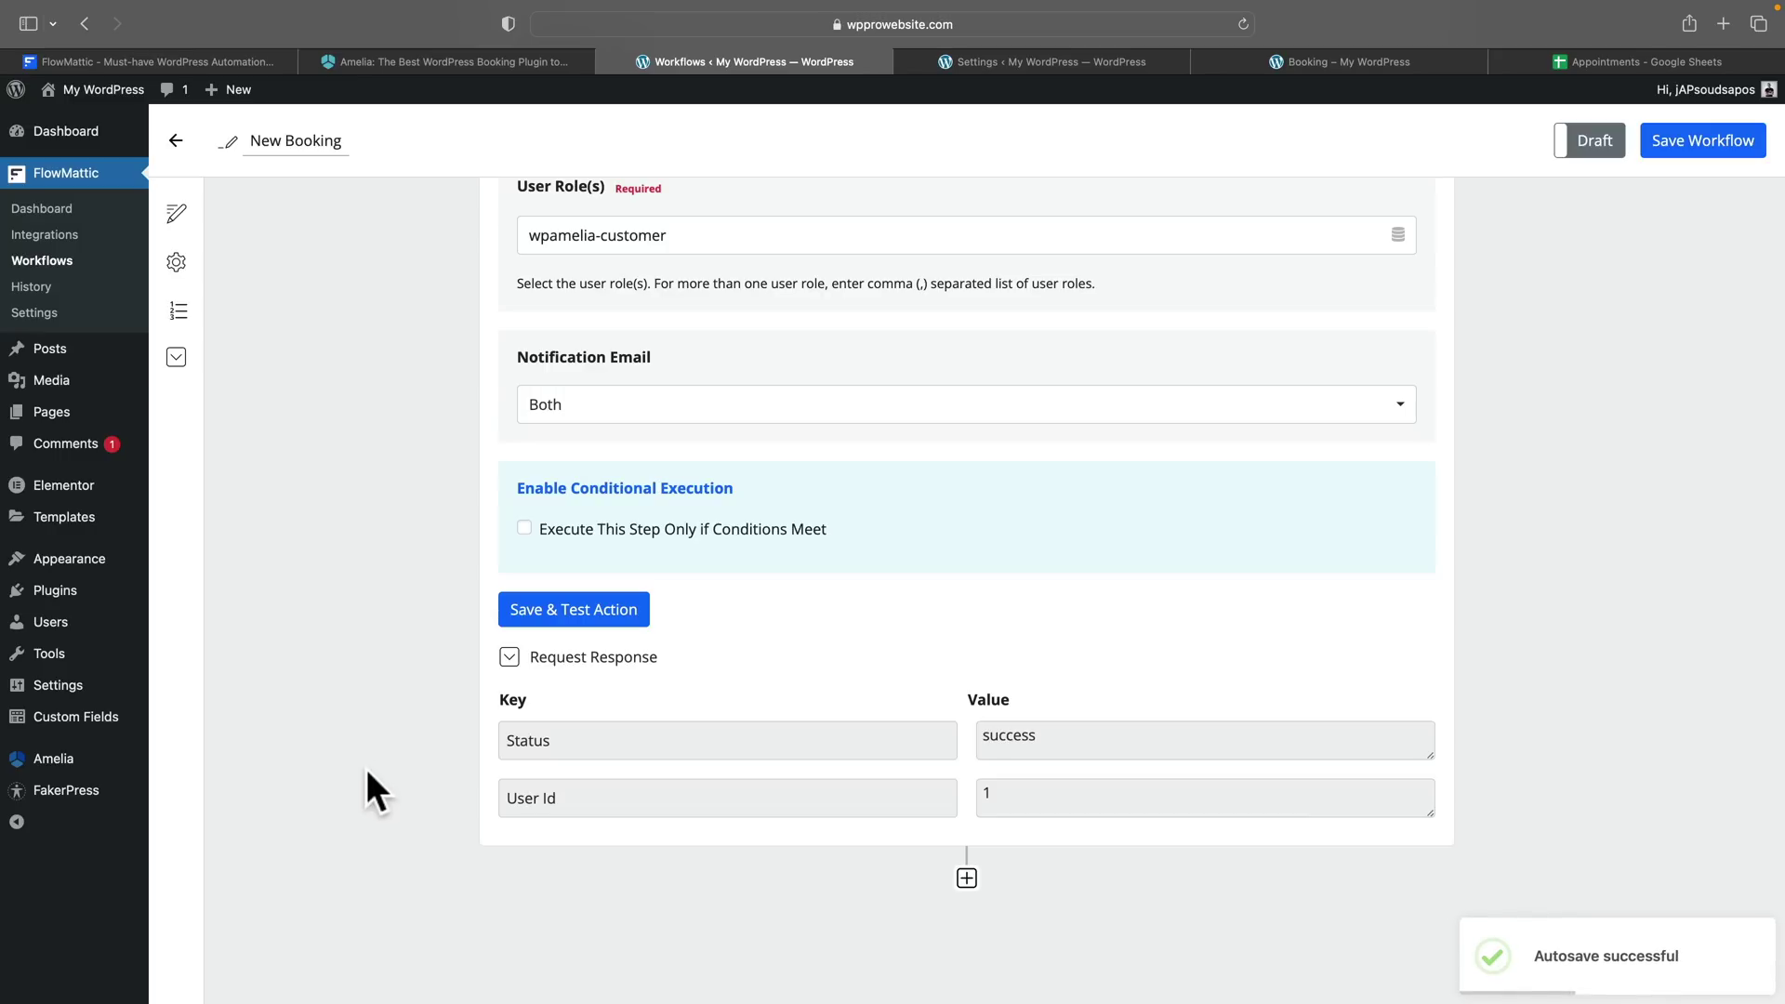
scroll(368, 770, "down", 3)
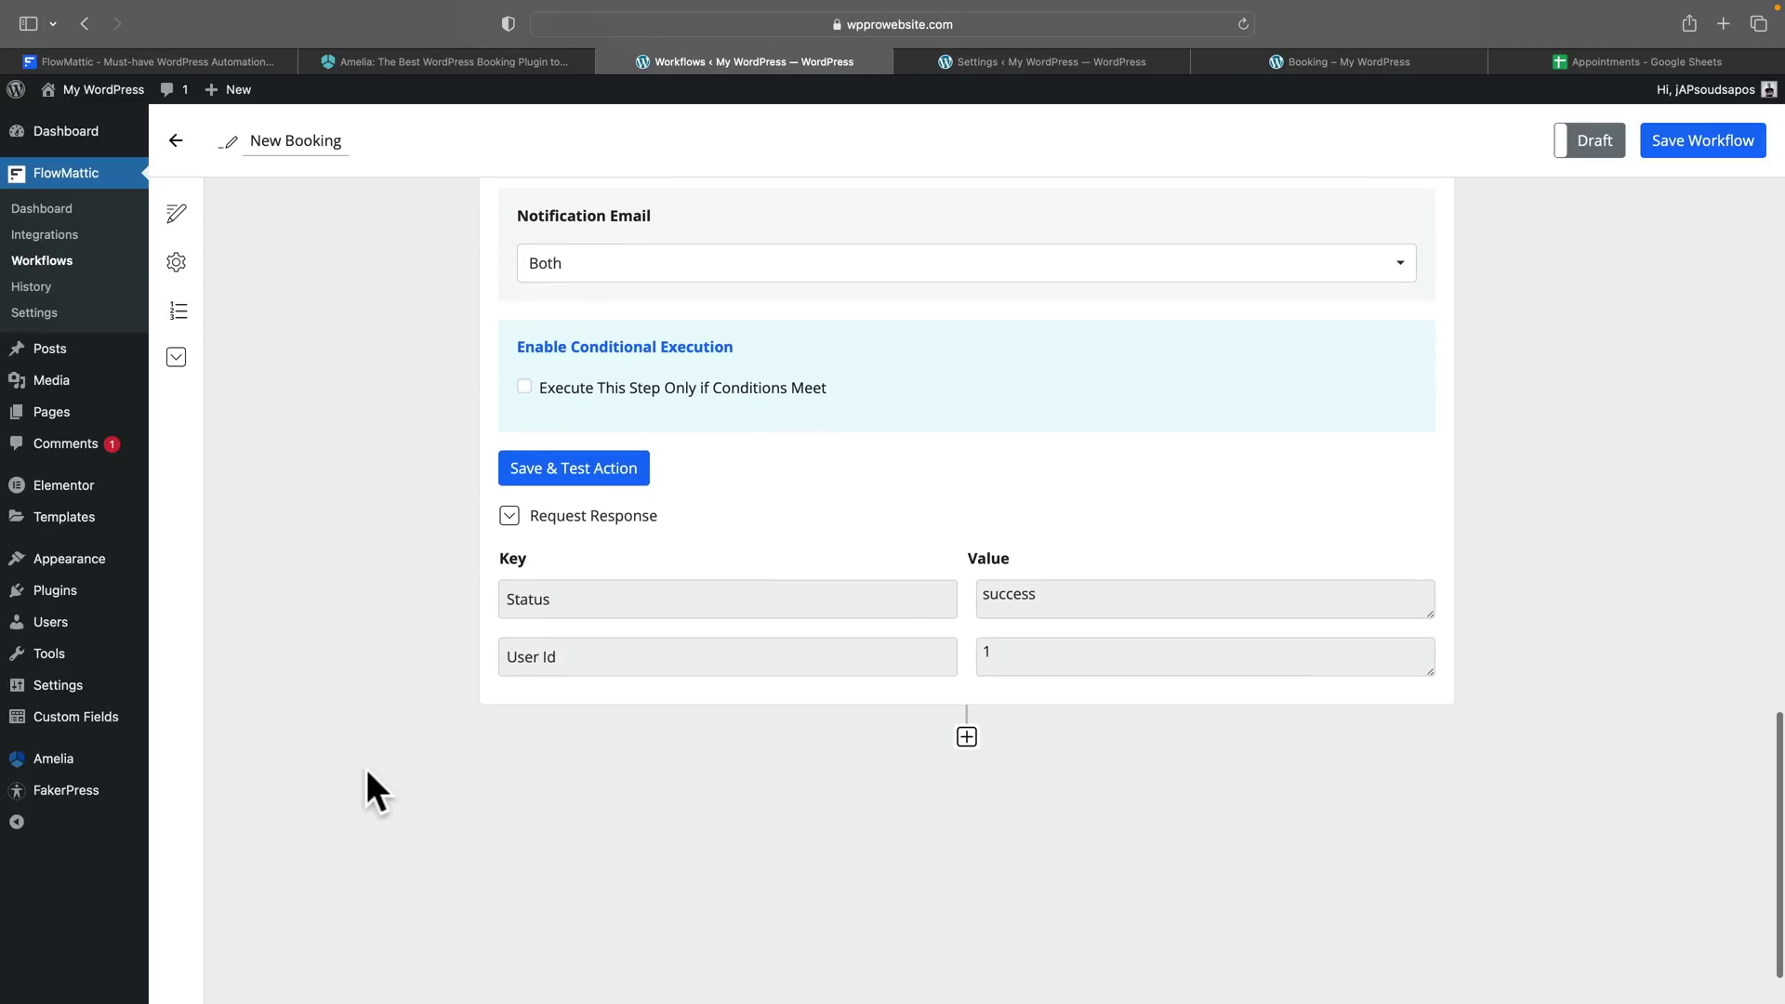
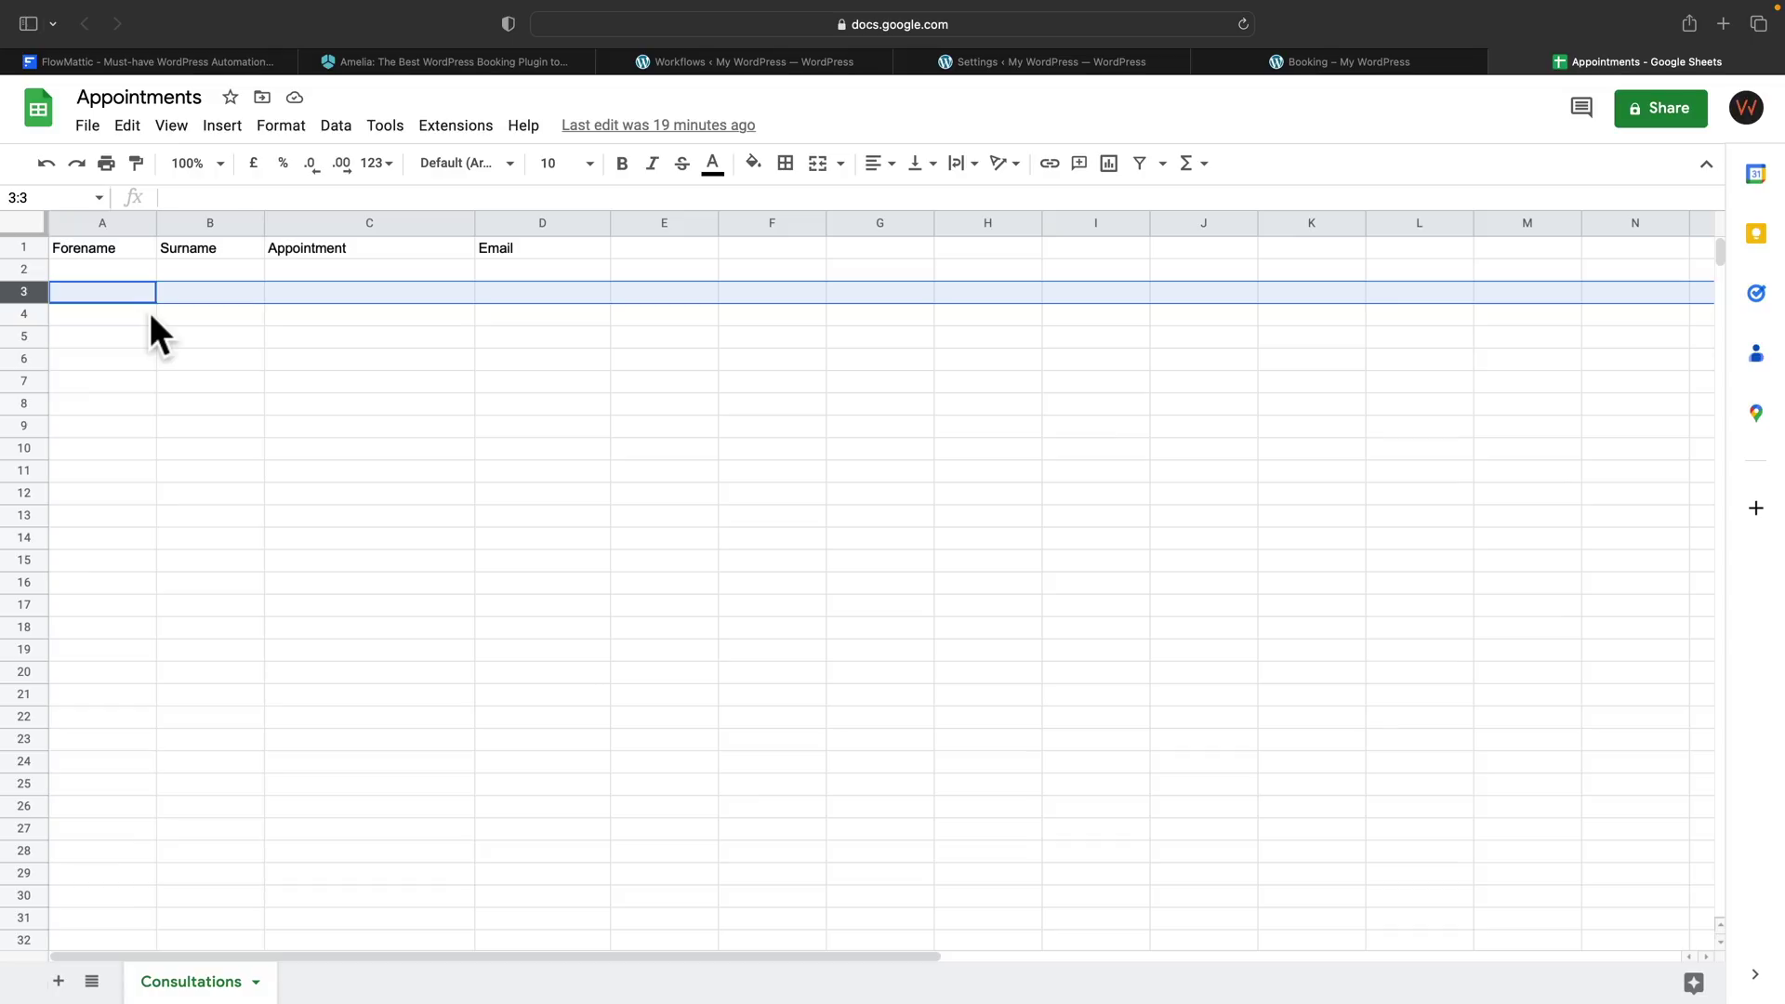
Step: Add a Google Spreadsheets action after the New User action in the workflow, with Add New Row as its event
left_click(811, 65)
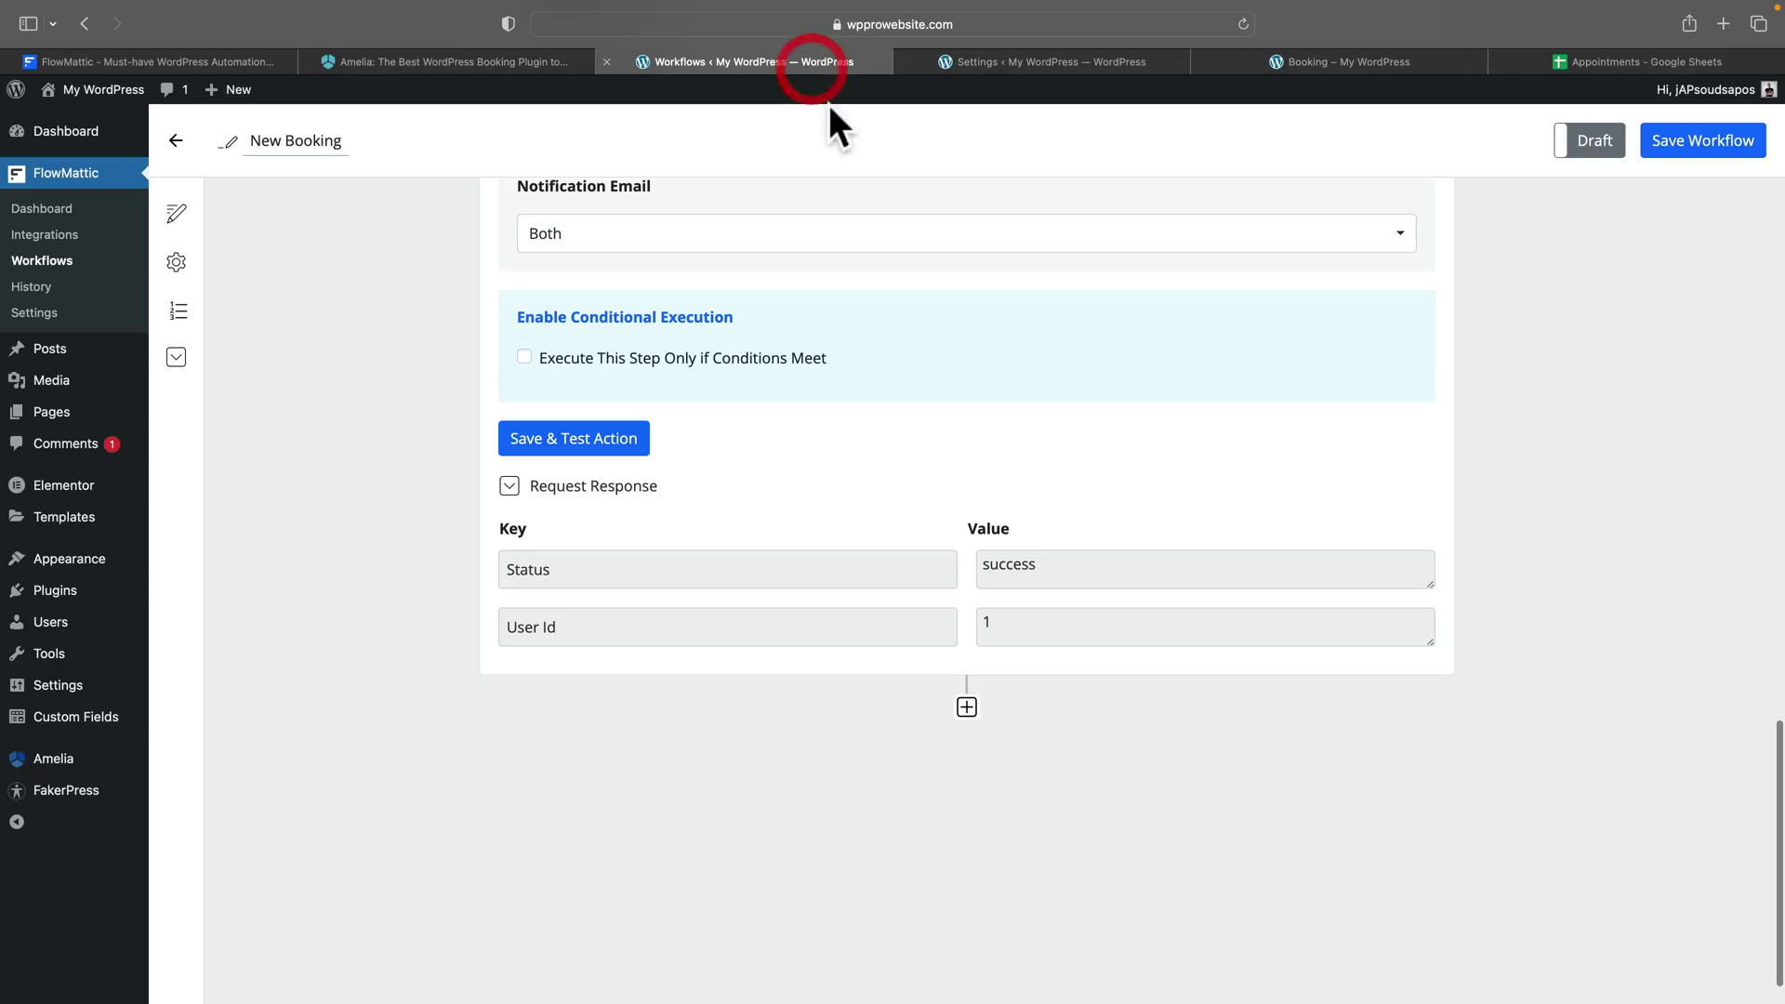
left_click(966, 709)
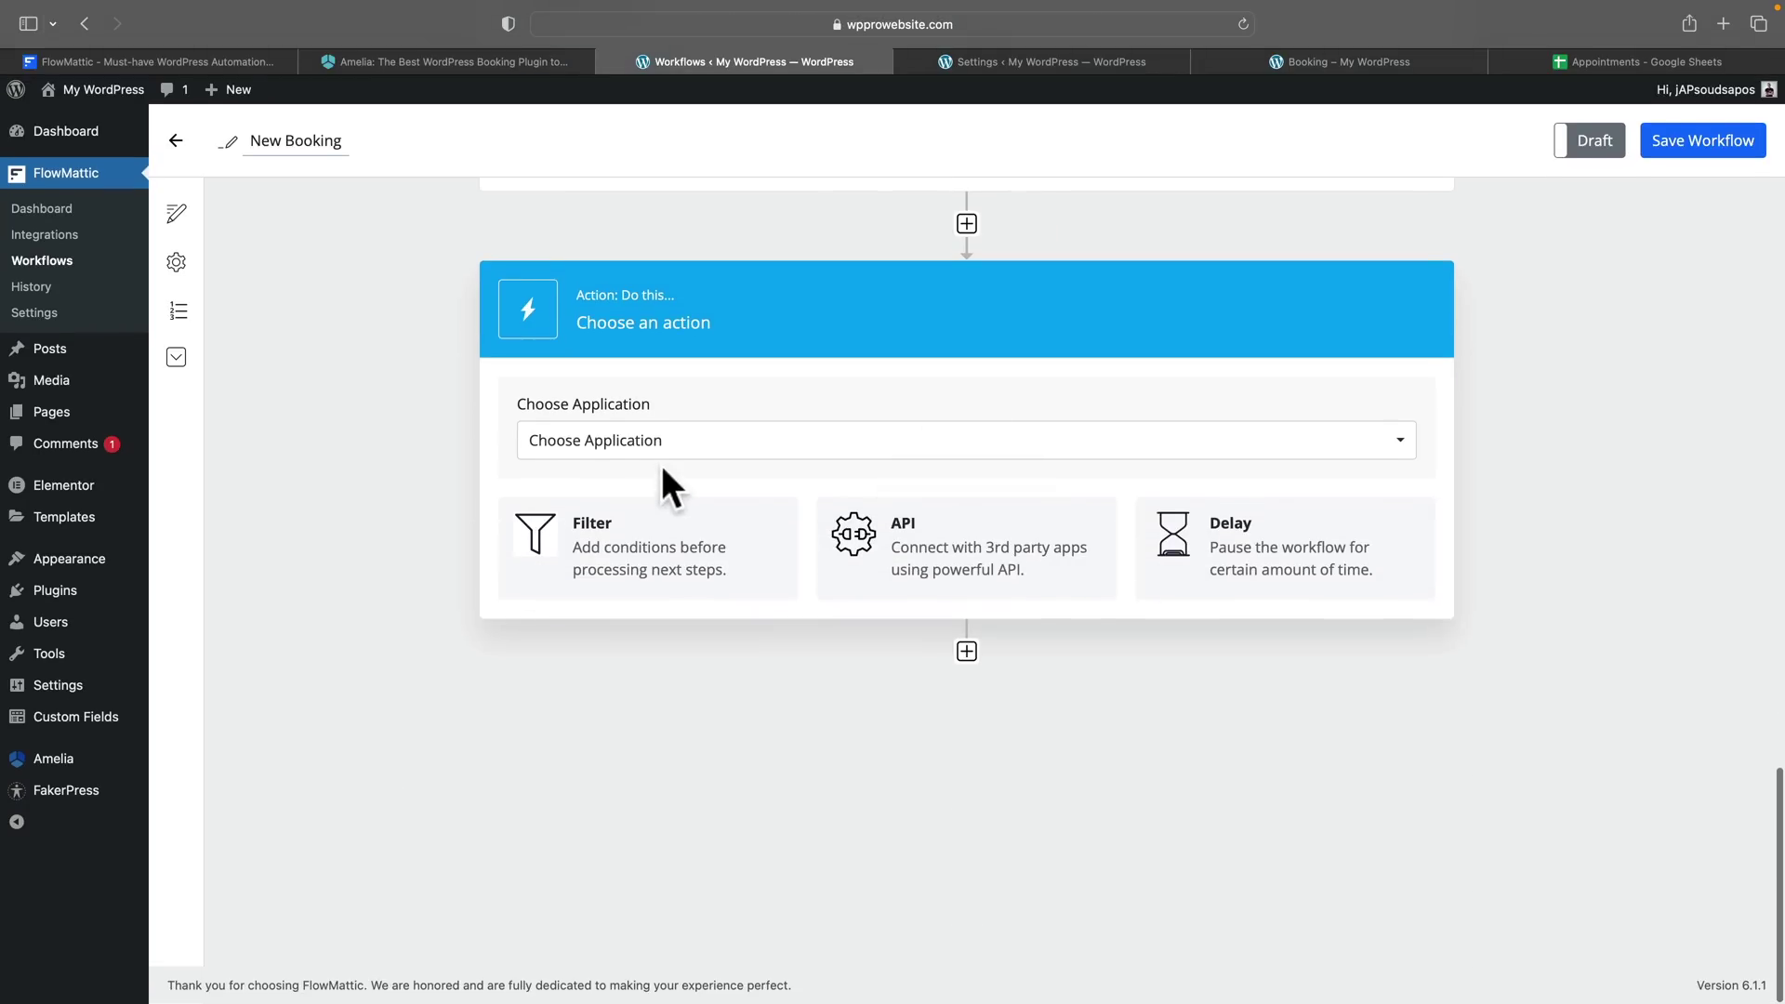
left_click(669, 457)
scroll(749, 706, "down", 3)
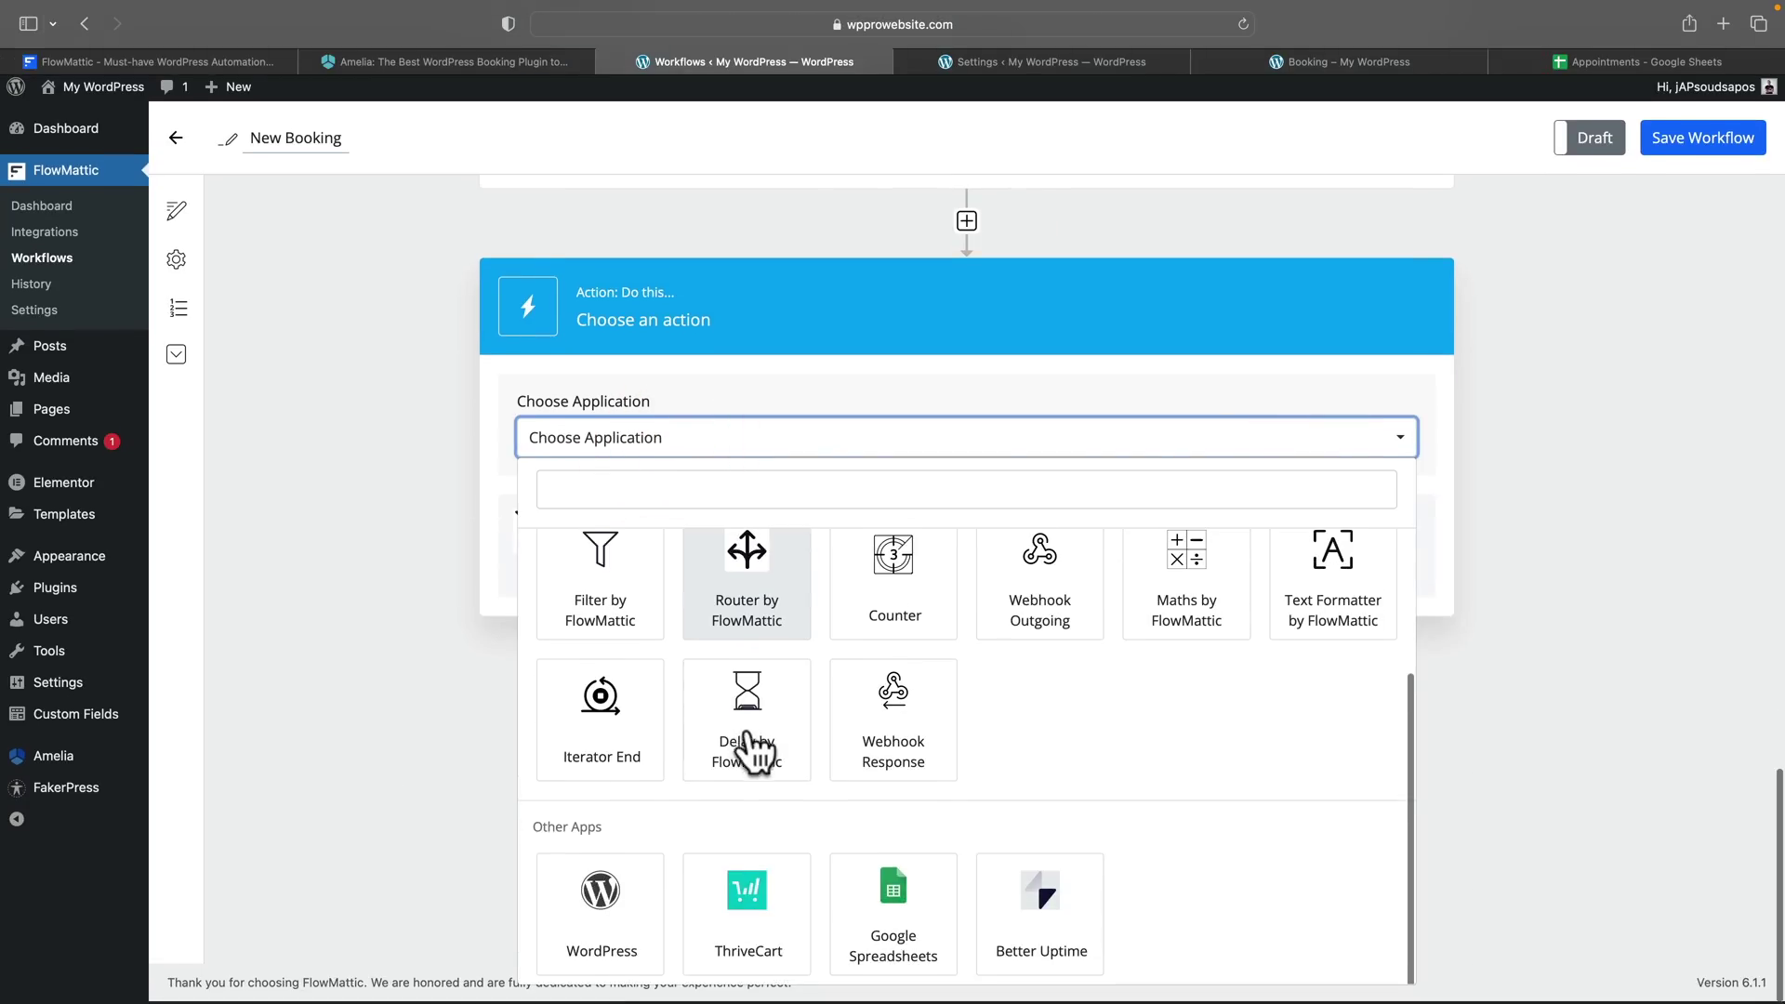
left_click(908, 916)
scroll(425, 711, "down", 5)
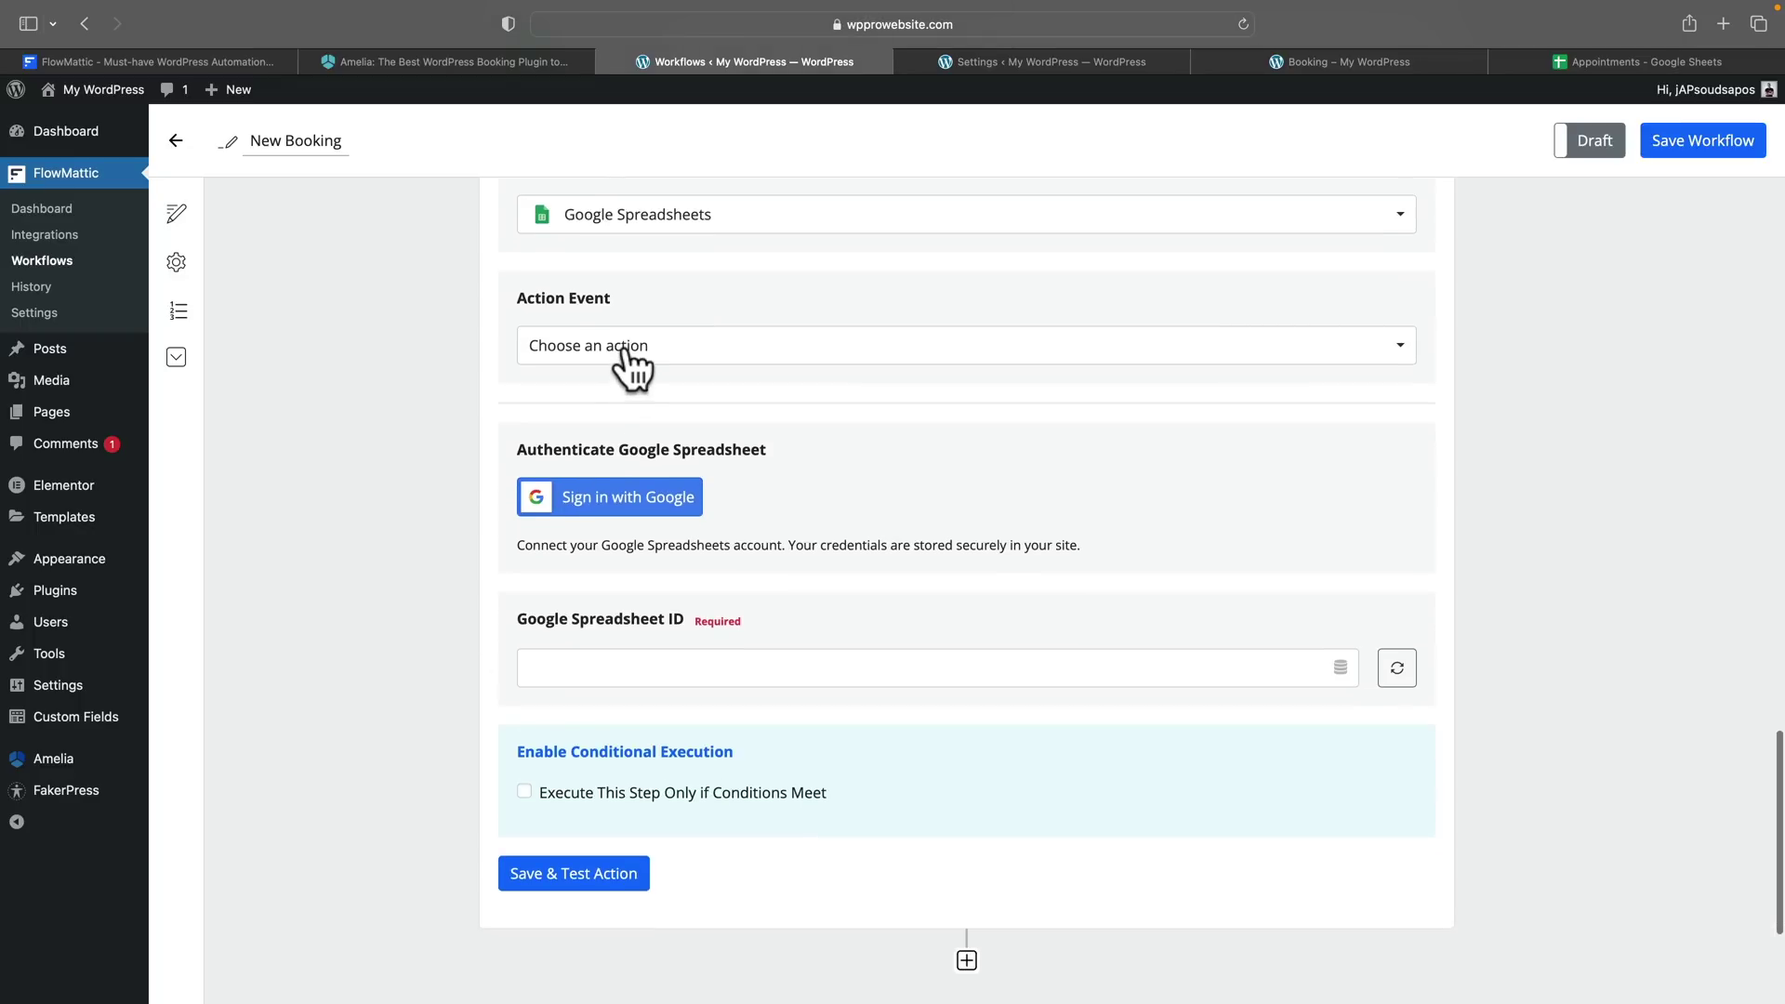
left_click(625, 352)
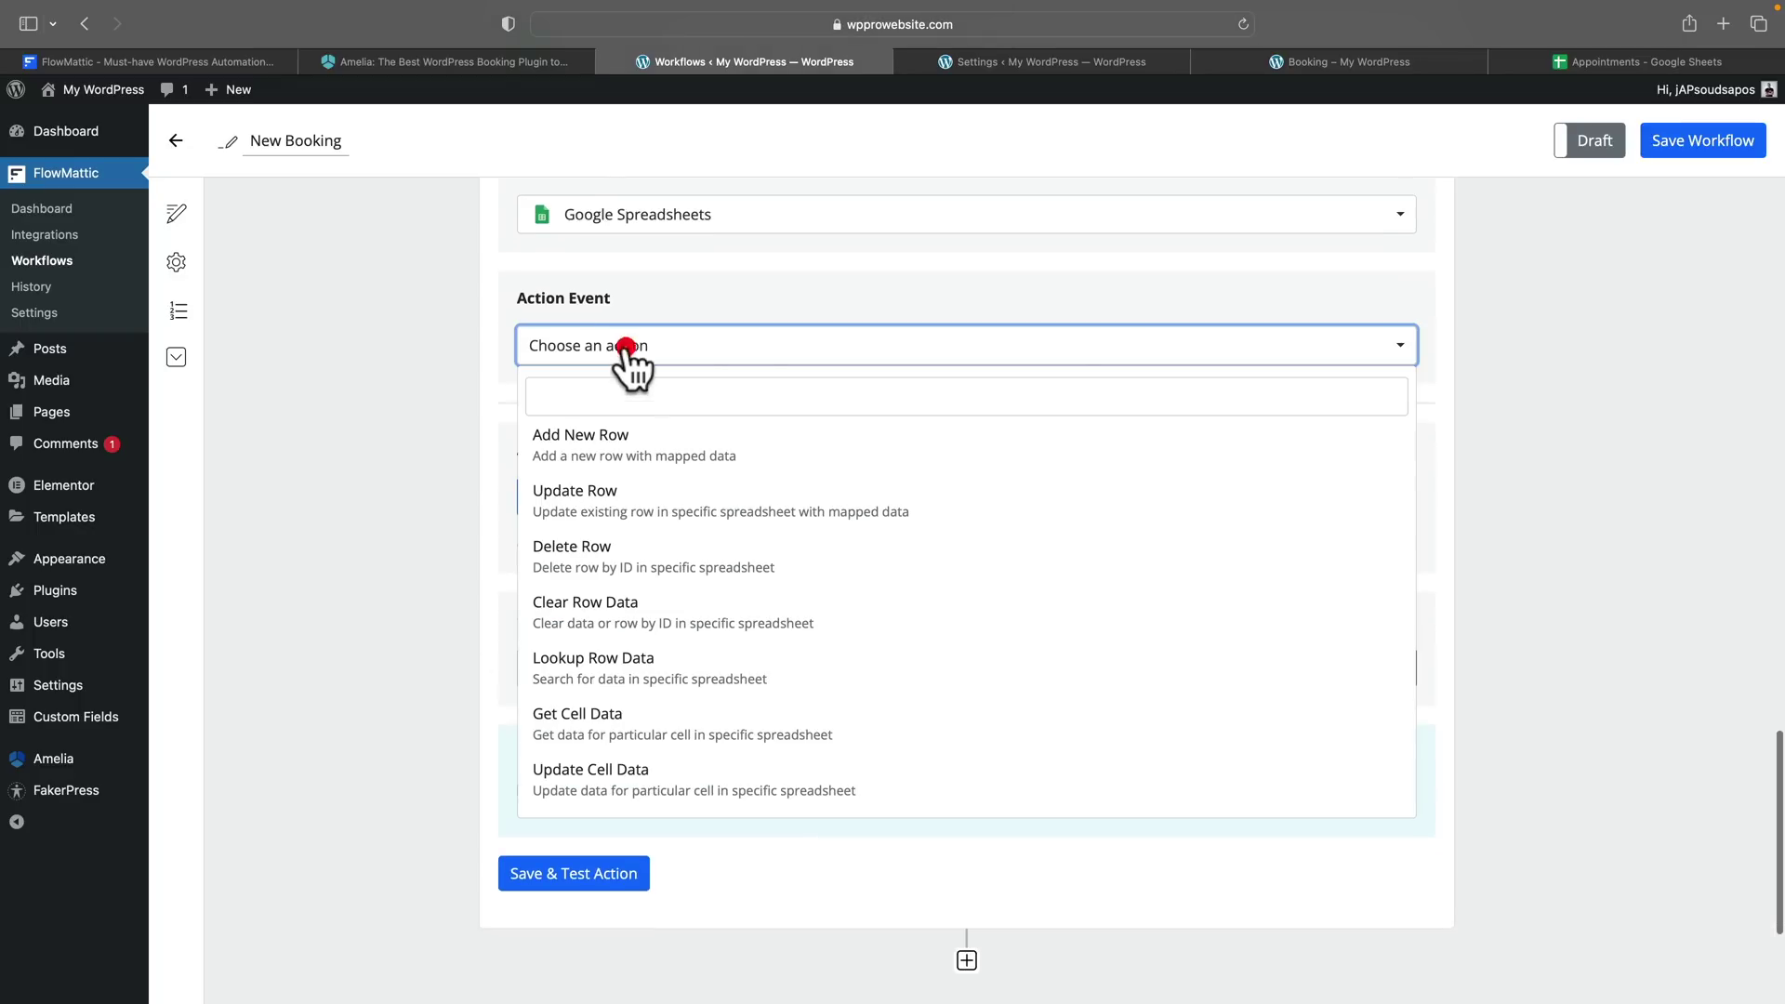
left_click(609, 455)
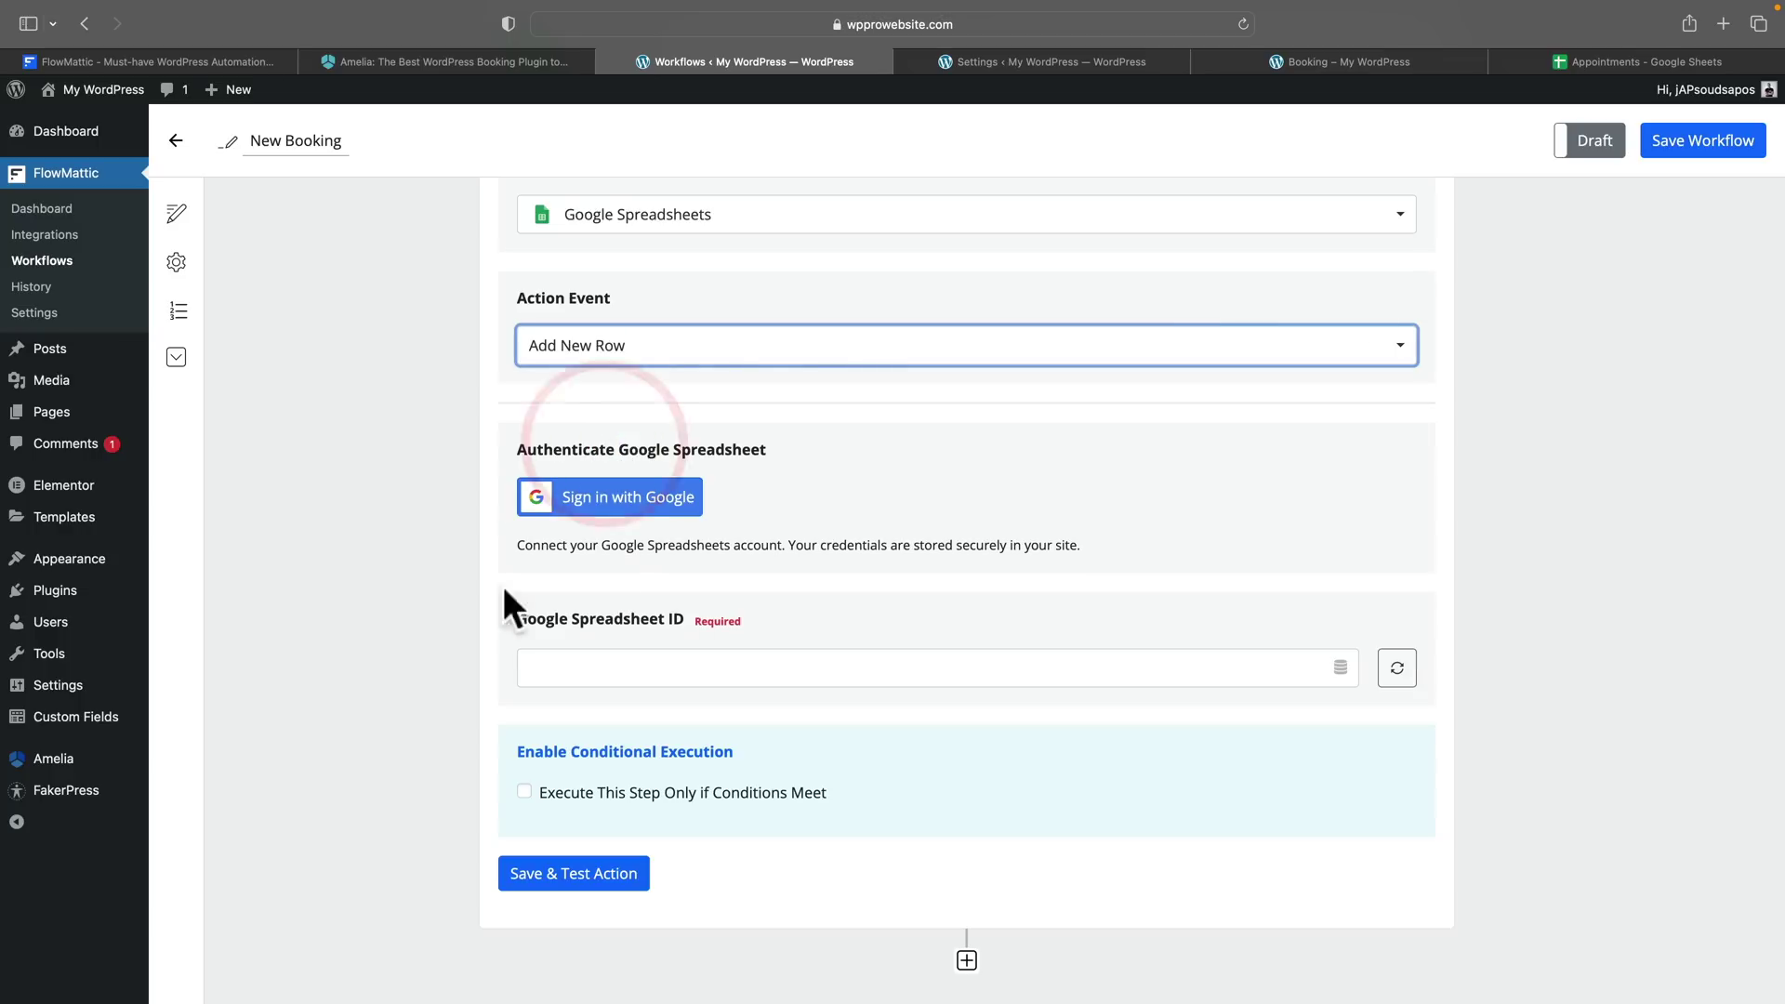
Step: Connect the Google Spreadsheets action to the Google account, granting FlowMattic access, and refresh the list of spreadsheets
left_click(586, 502)
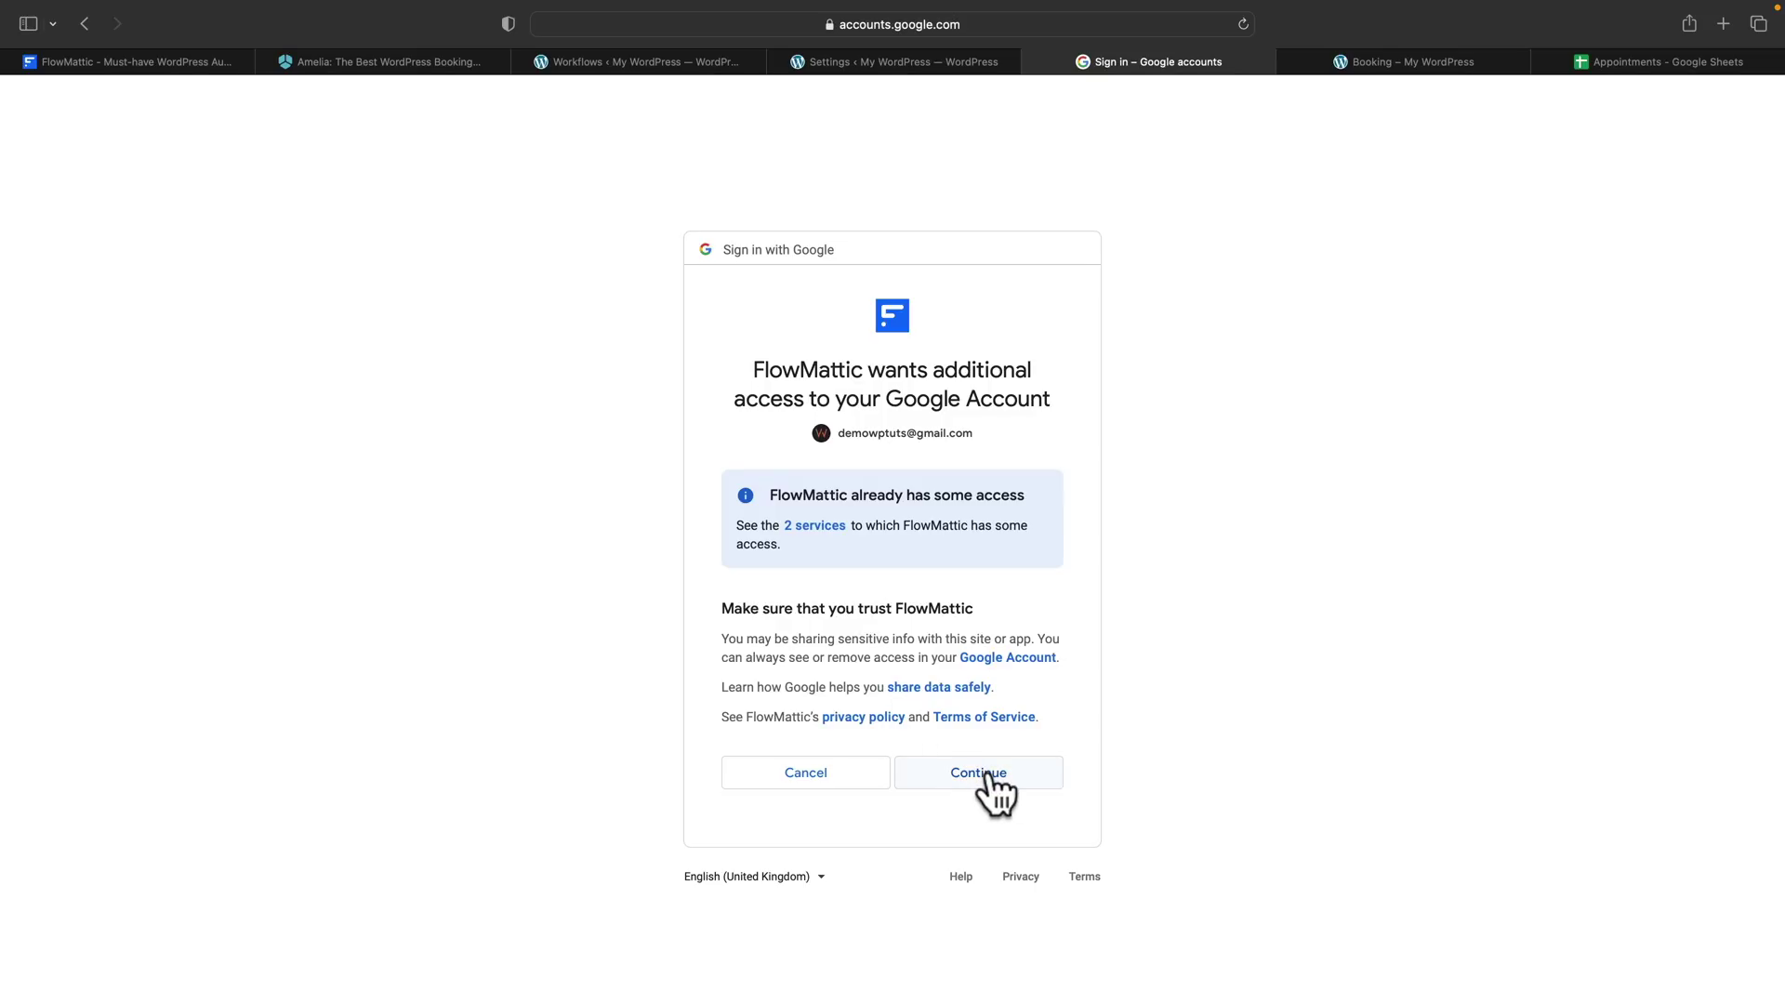
left_click(987, 774)
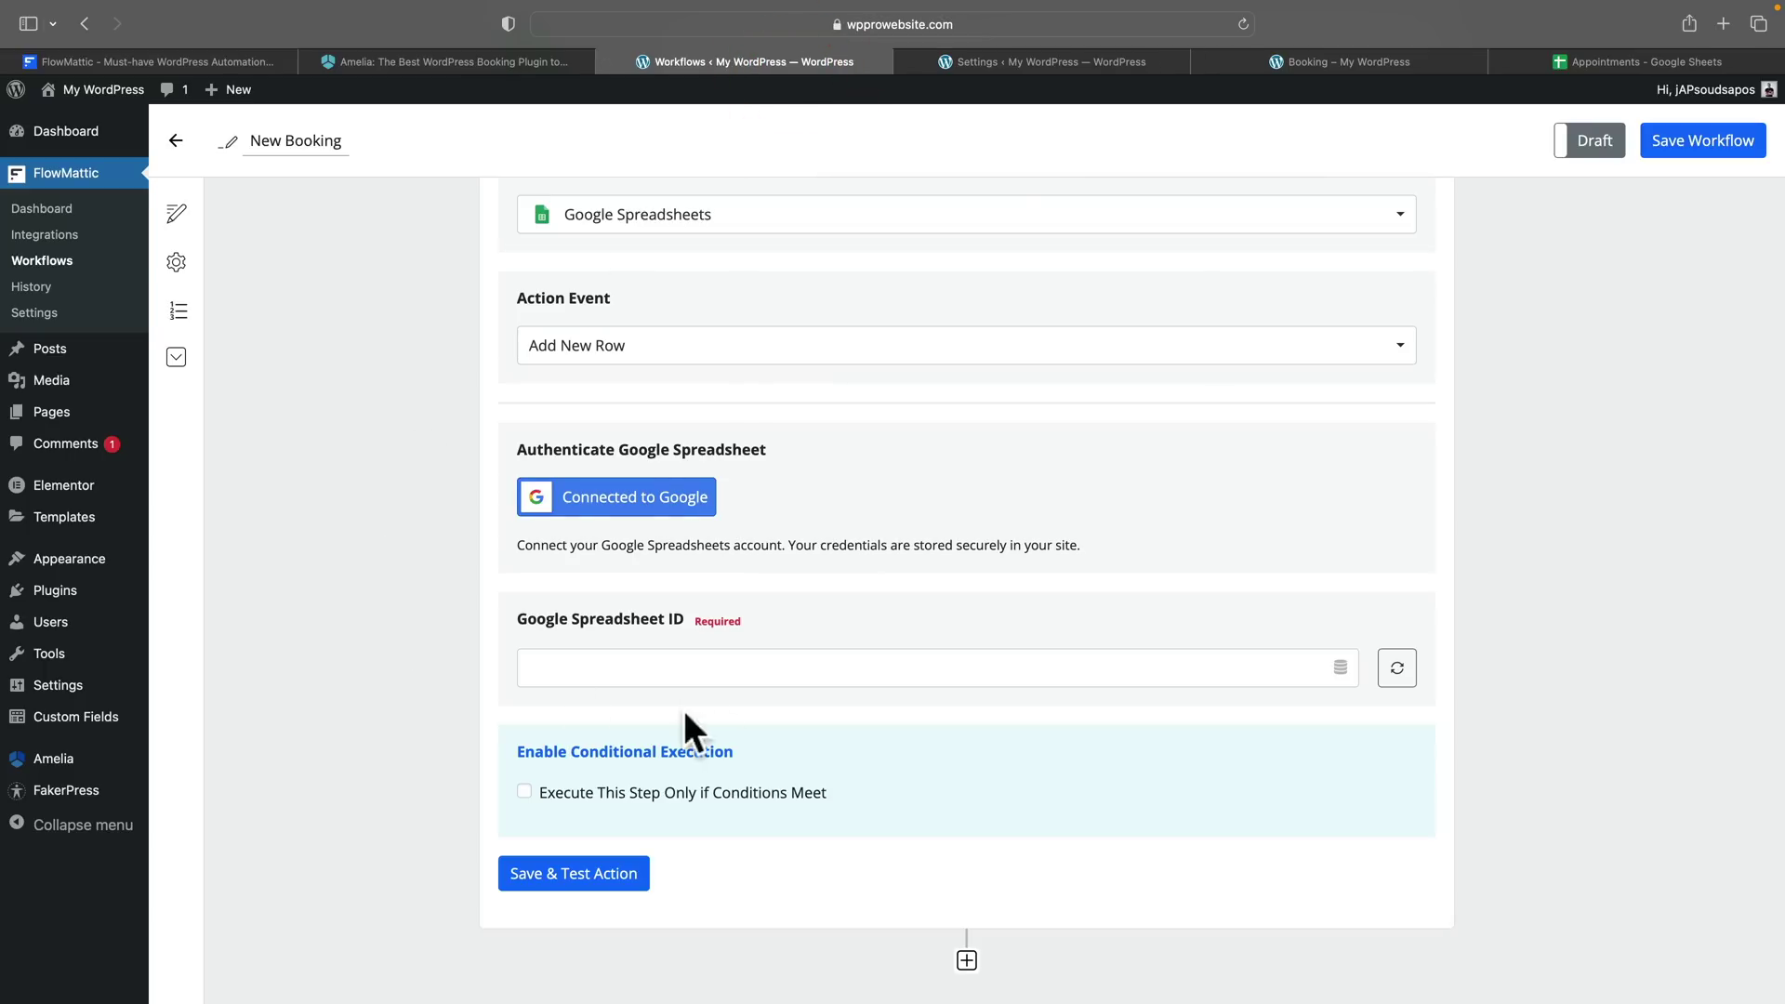
left_click(1394, 677)
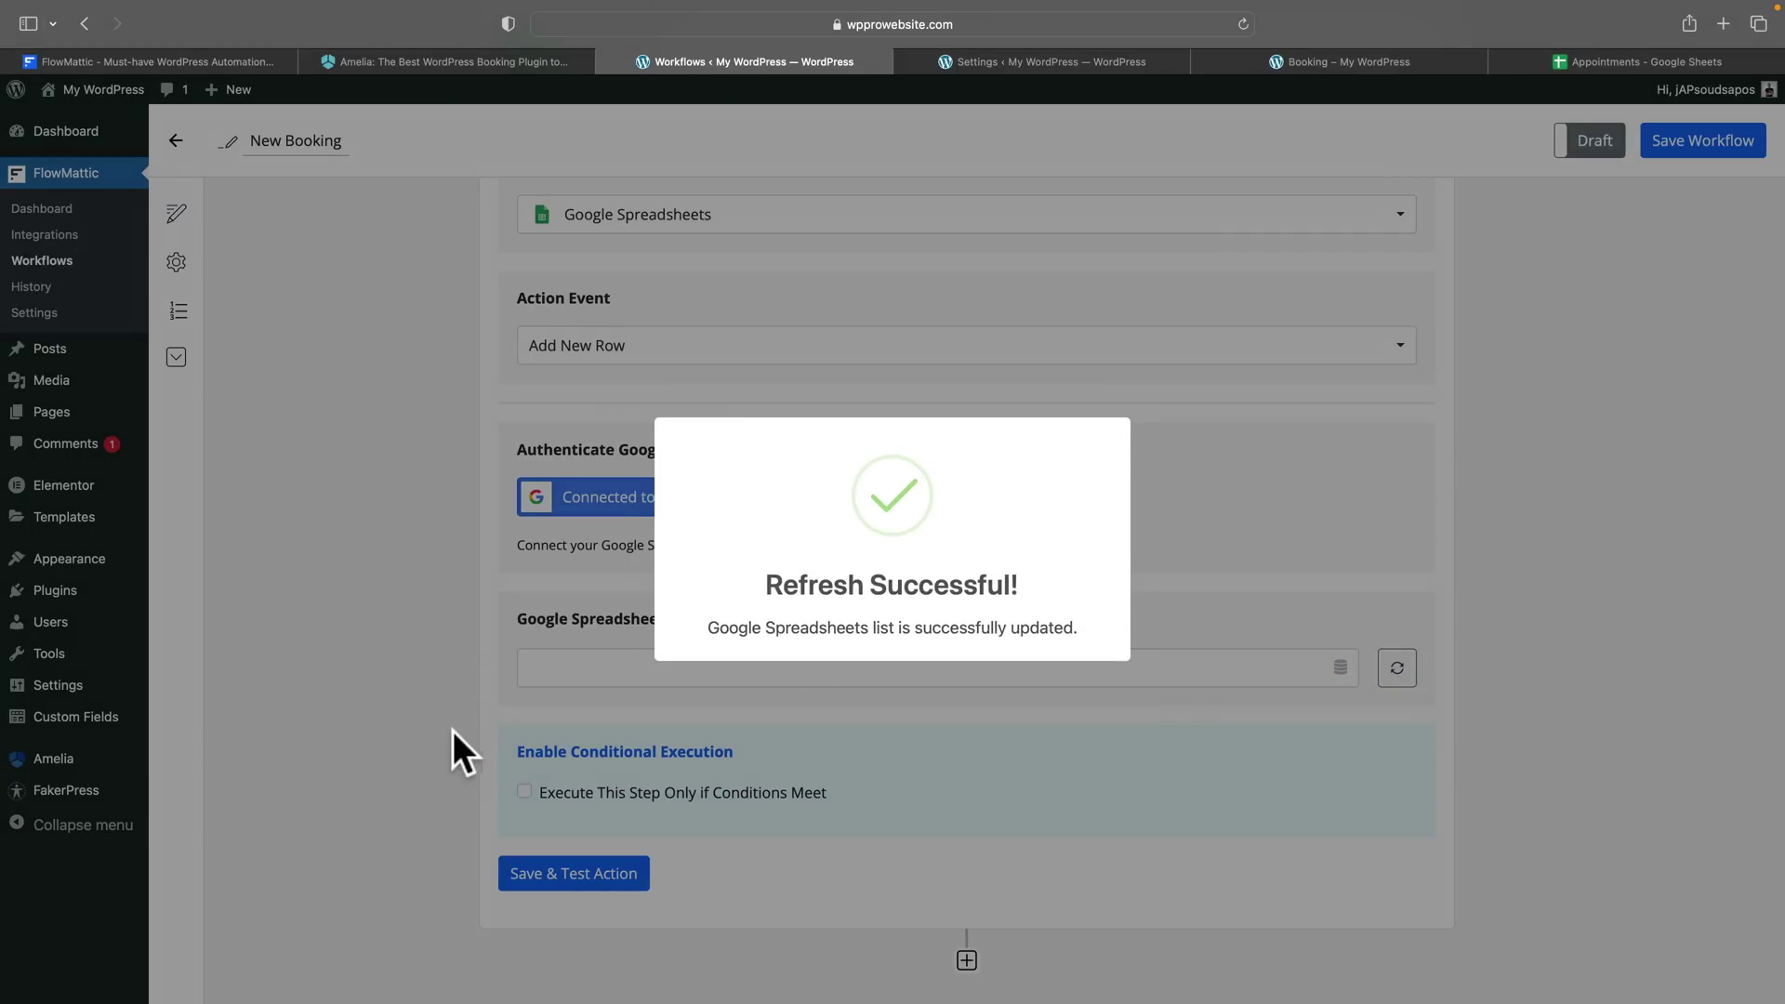
left_click(407, 639)
Step: Choose the Appointments spreadsheet and its Consultations sheet as the destination of the new row
scroll(407, 640, "down", 3)
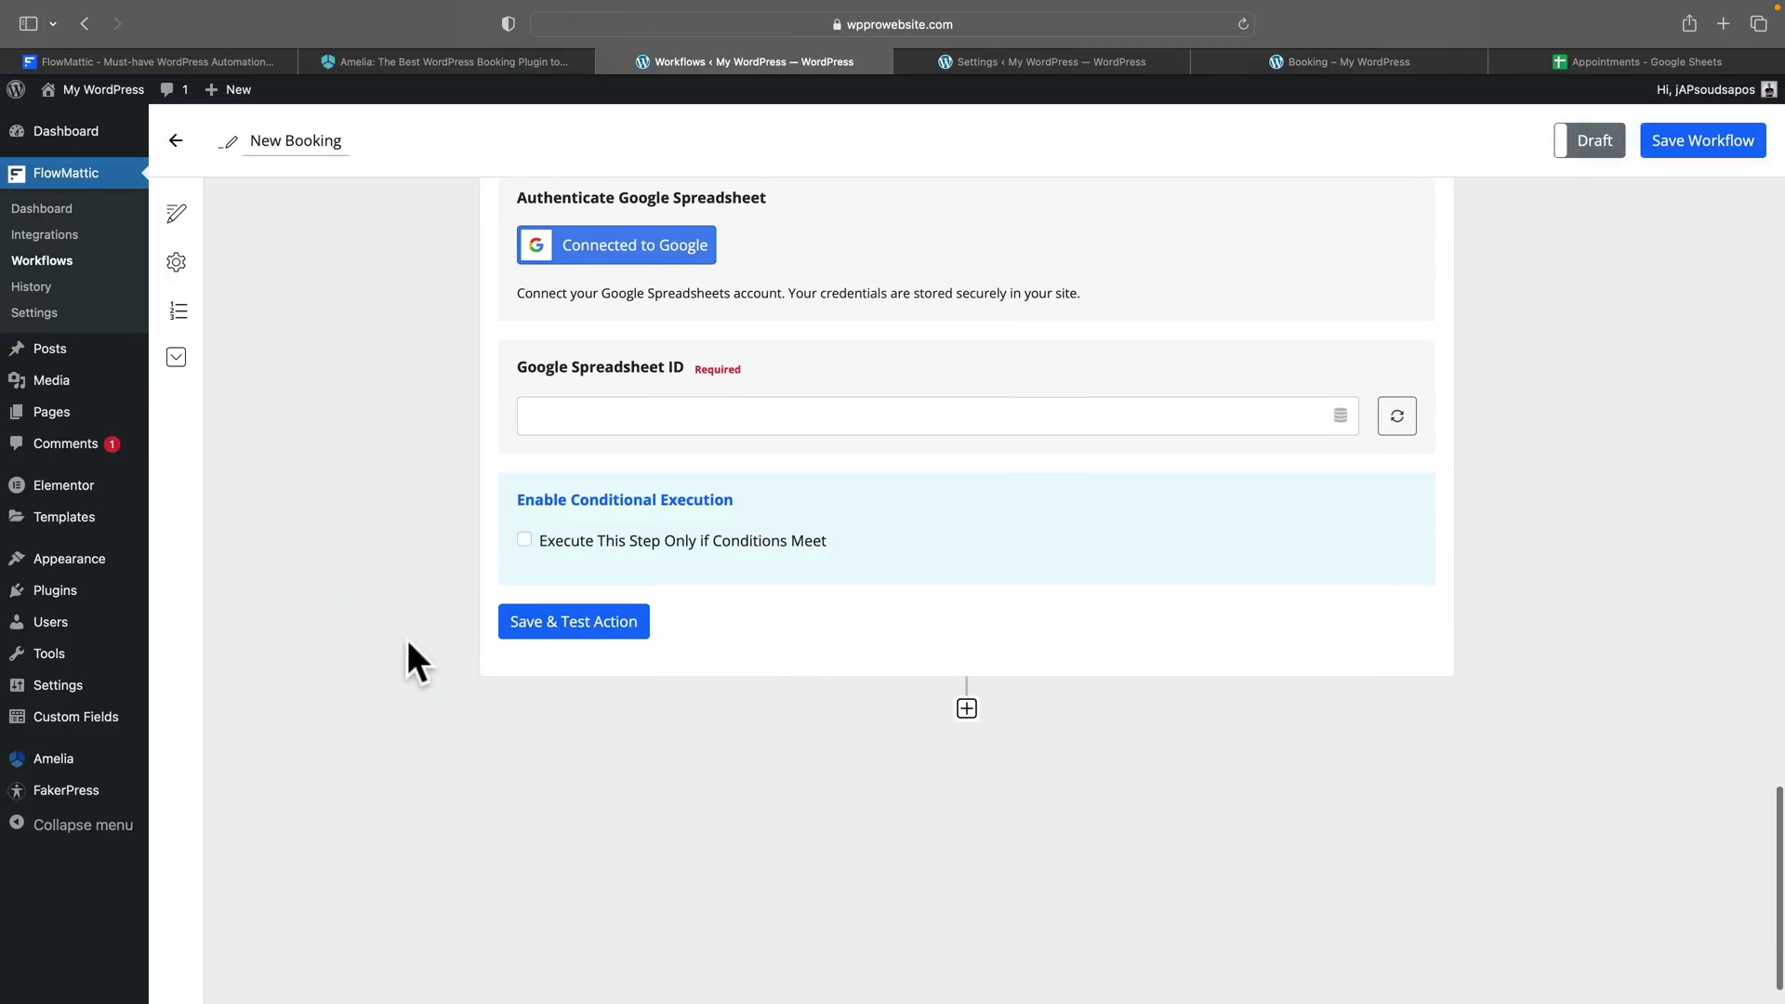
left_click(611, 397)
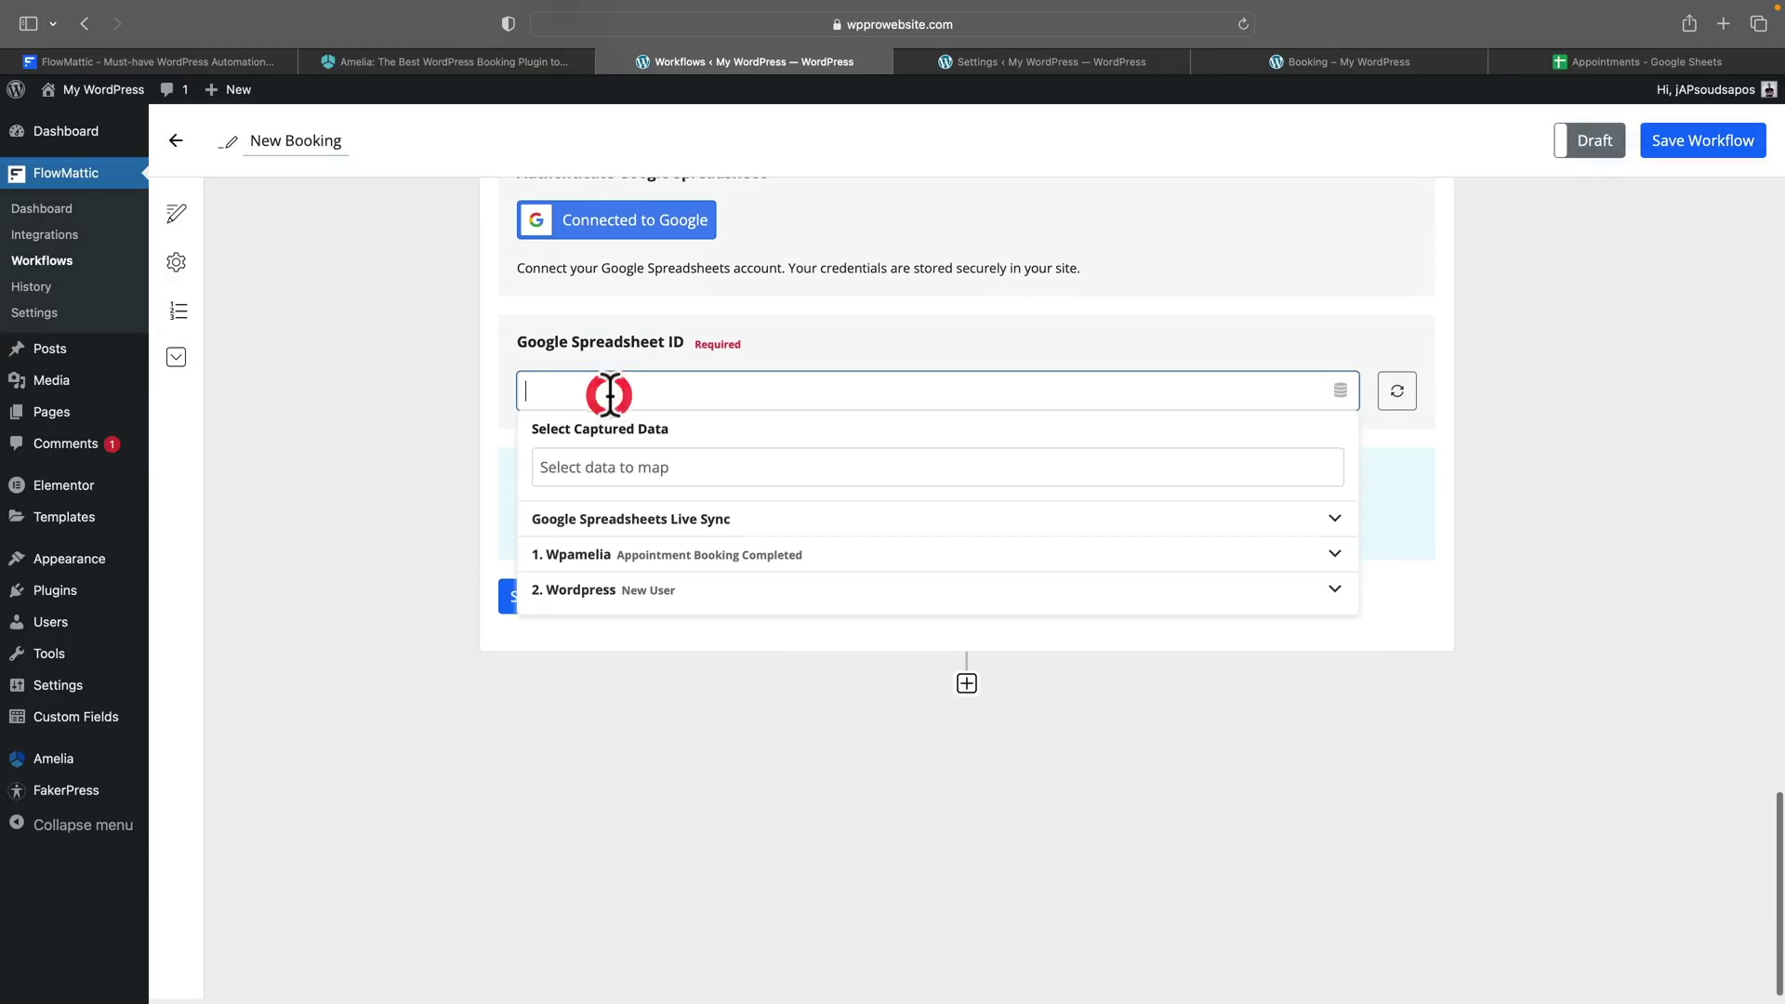
left_click(609, 531)
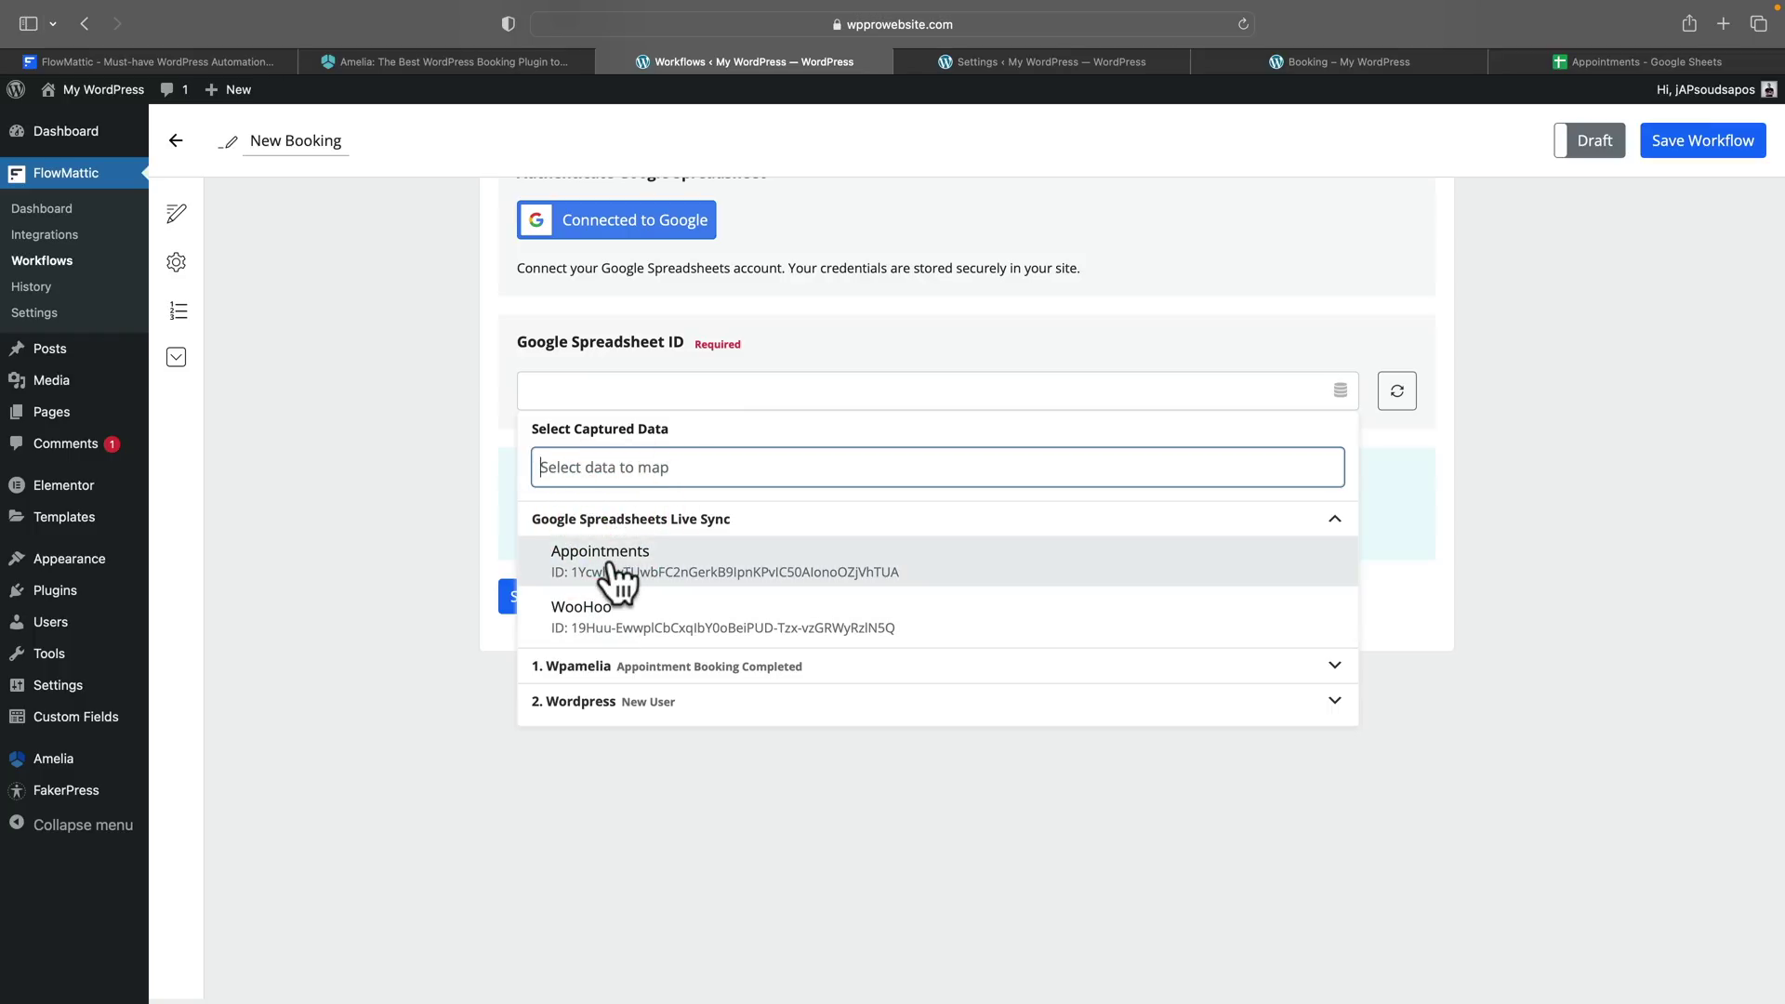
left_click(611, 562)
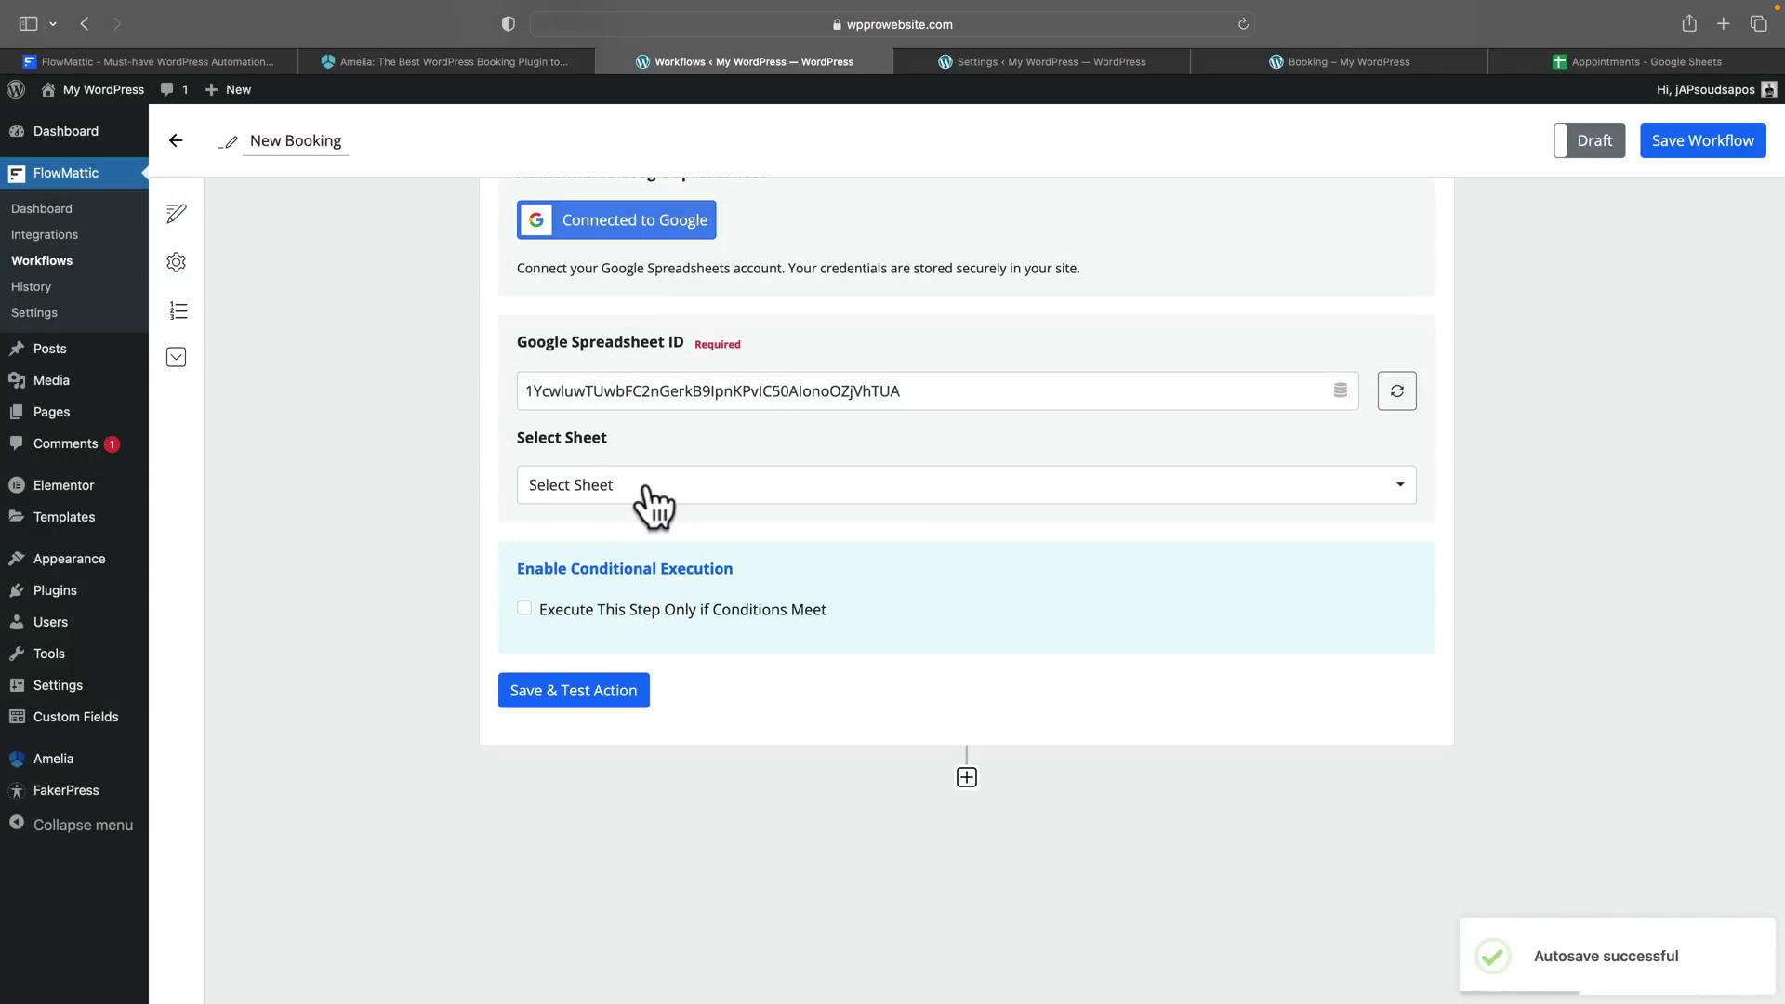
left_click(648, 490)
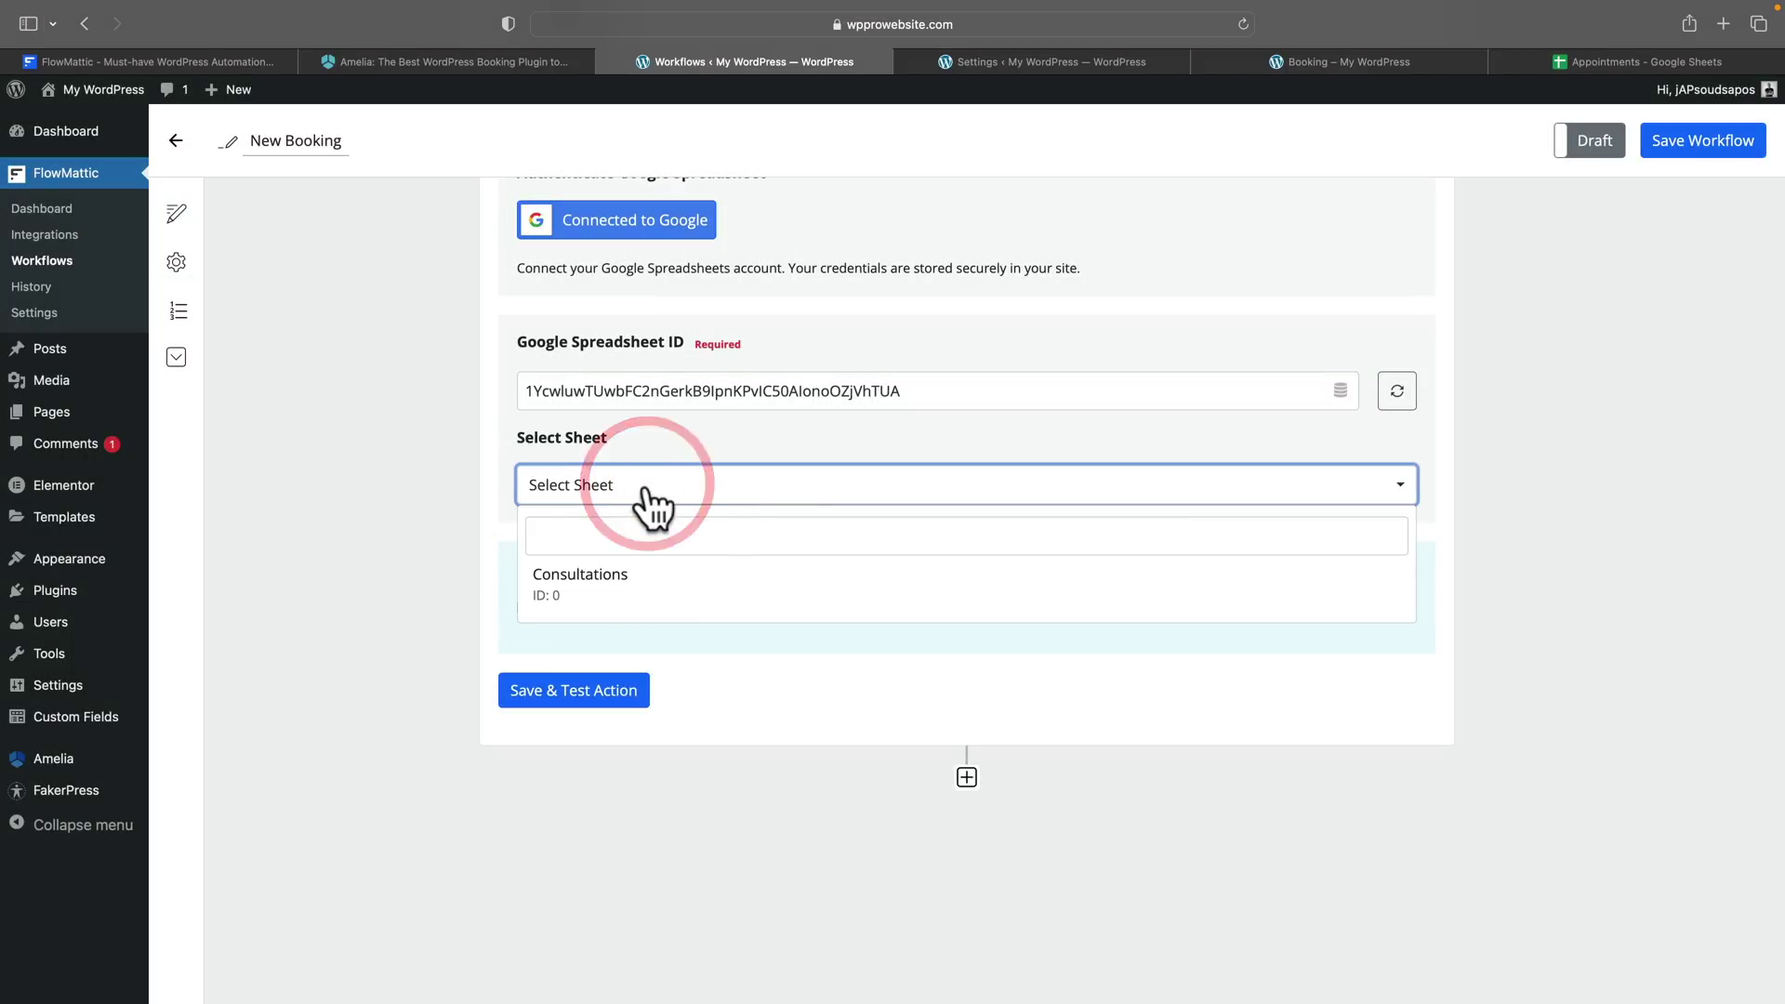
left_click(609, 586)
Step: Map the Forename column to the captured Bookings 0 Customer Firstname and the Surname column to Bookings 0 Infoarray Lastname
left_click(1629, 62)
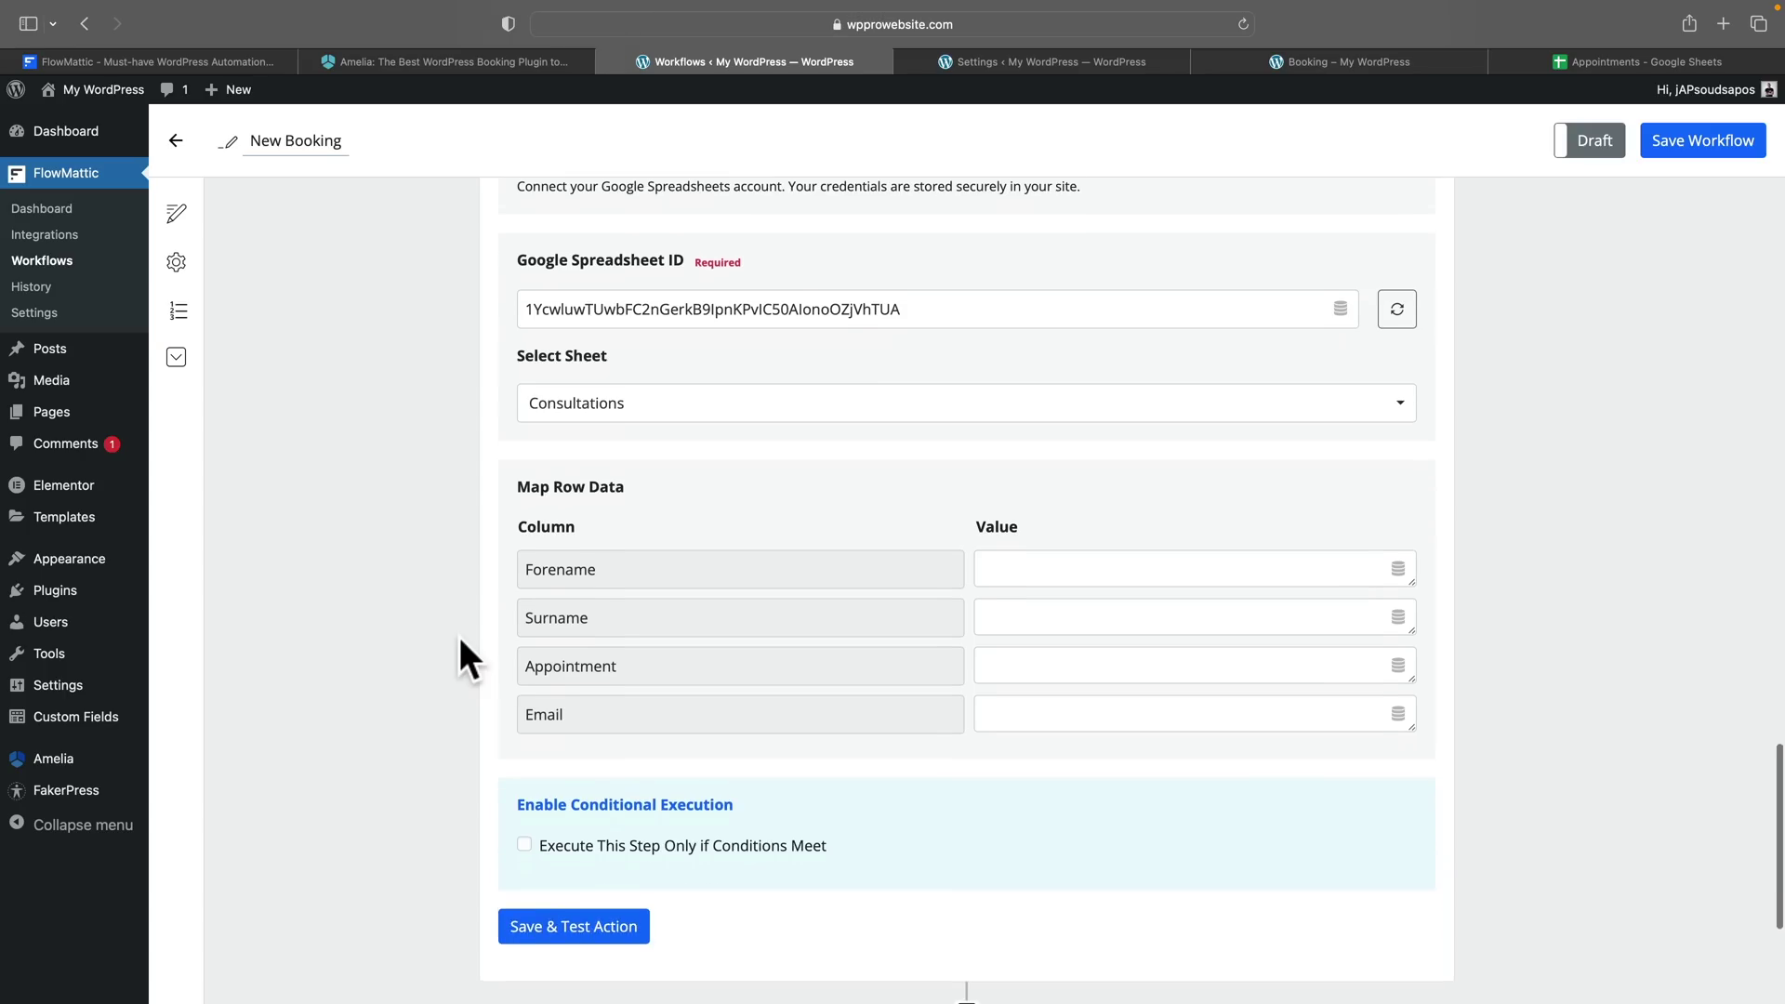
scroll(459, 638, "down", 1)
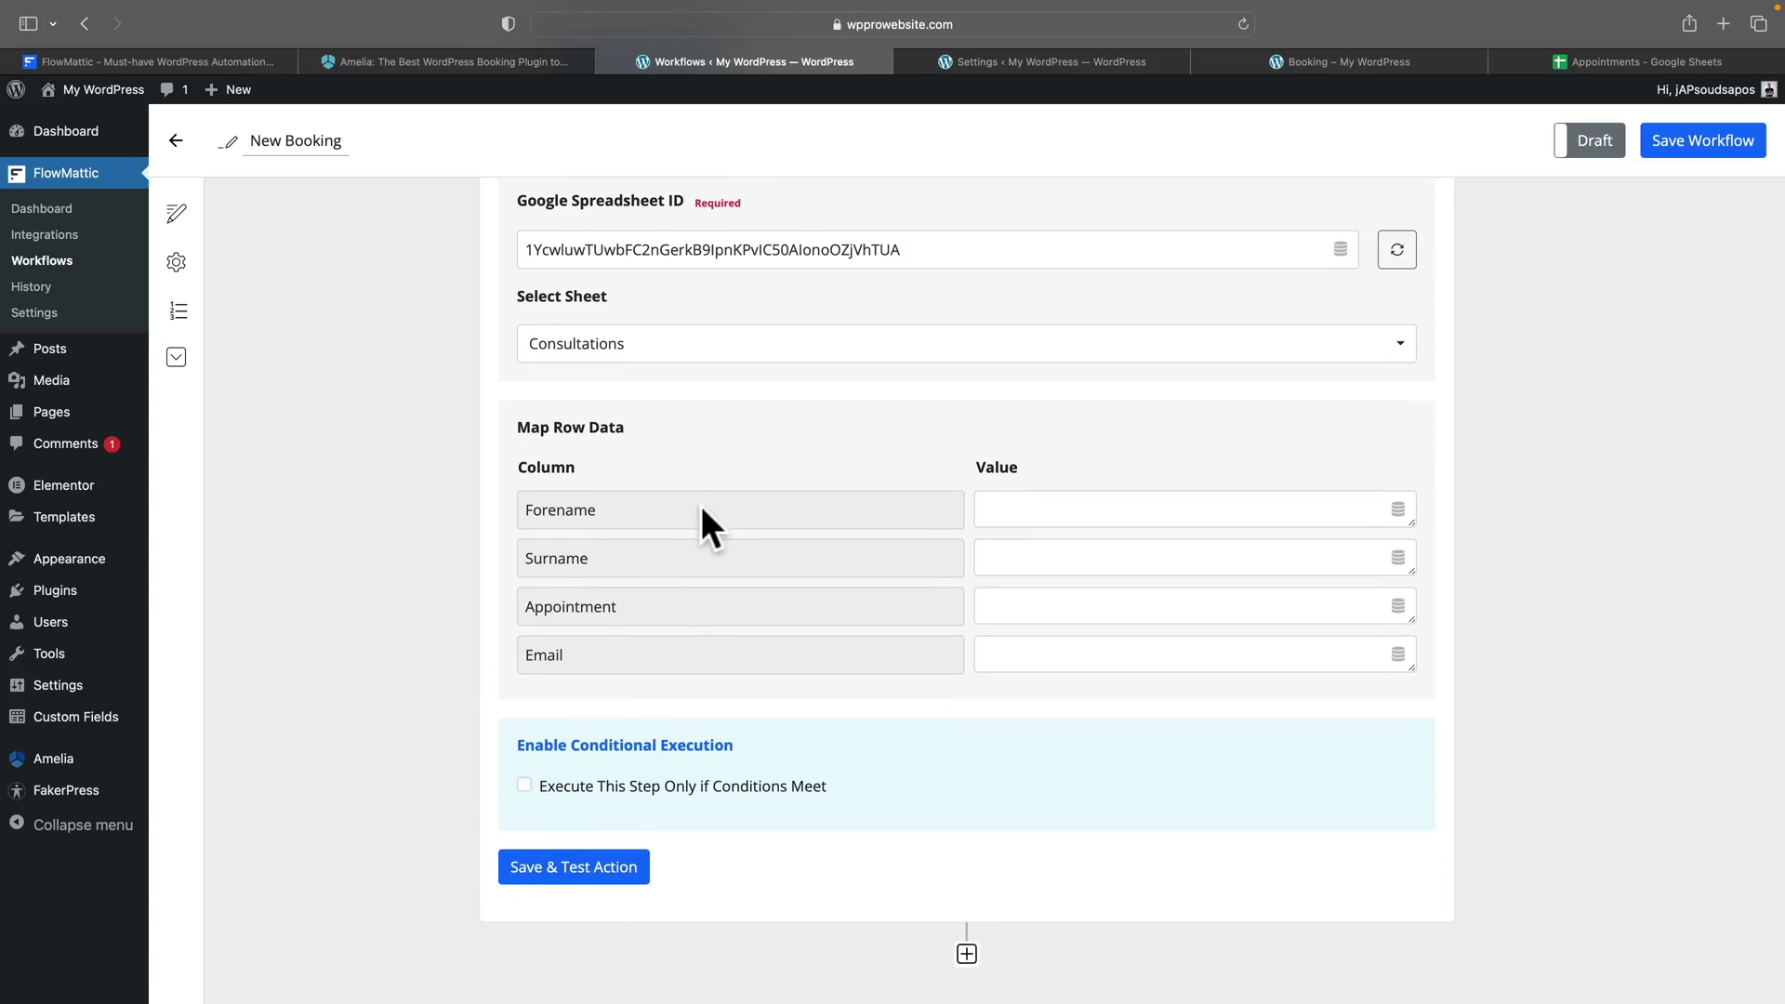
scroll(937, 496, "down", 1)
left_click(1181, 471)
type("nam")
Step: Map the Appointment column to the captured Appointment Bookingstart value and the Email column to Bookings 0 Customer Email
left_click(1181, 519)
type("app")
left_click(1196, 849)
left_click(1180, 567)
type("email")
left_click(1098, 786)
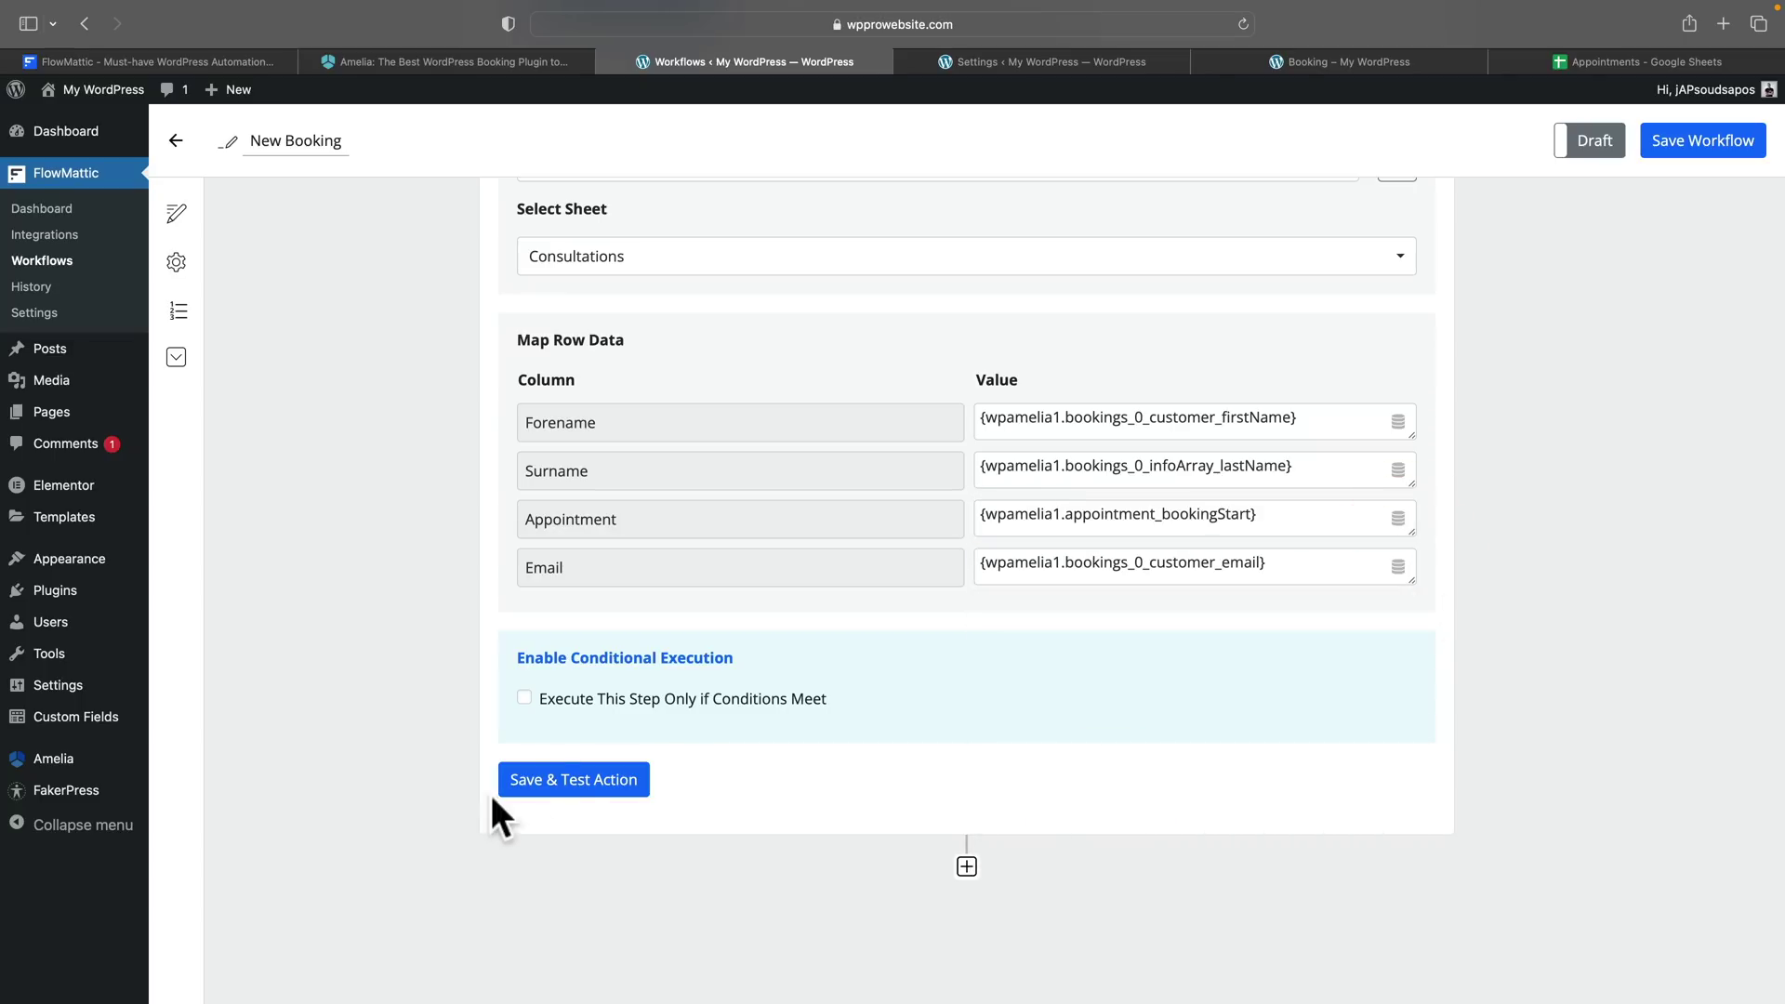
Step: Save and test the Add New Row action and check the result in the response and the Appointments spreadsheet
left_click(573, 791)
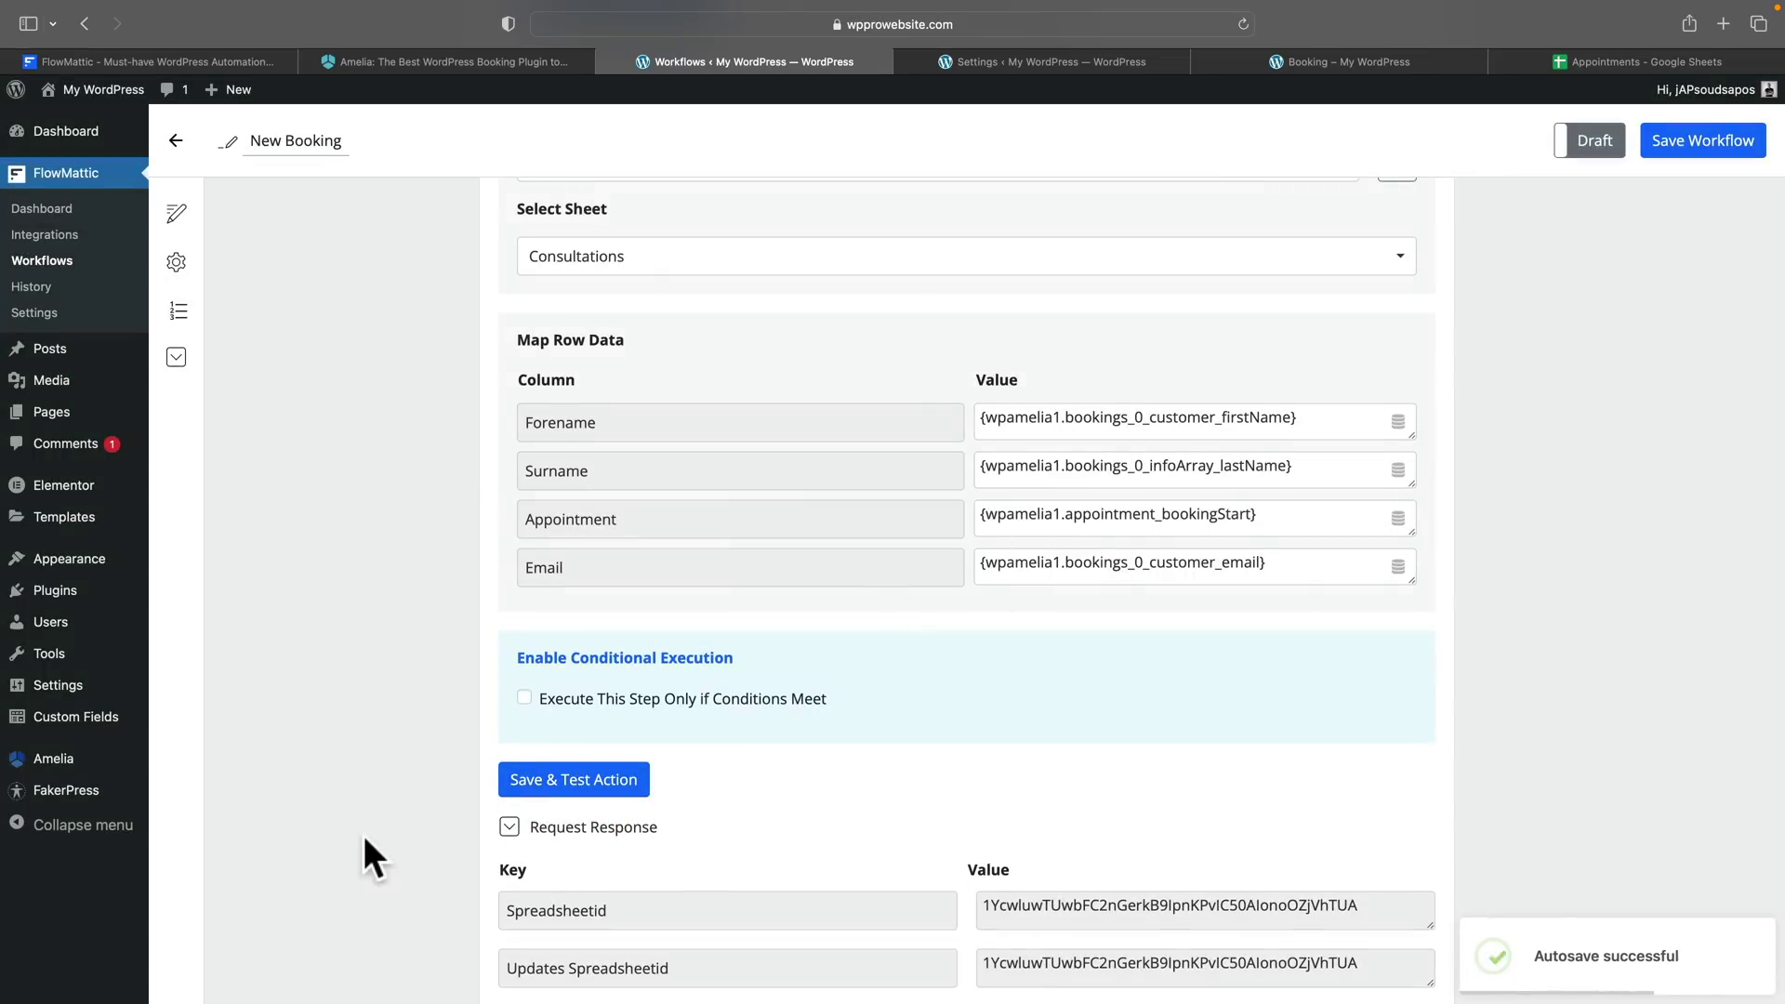
scroll(364, 846, "down", 4)
scroll(770, 734, "down", 5)
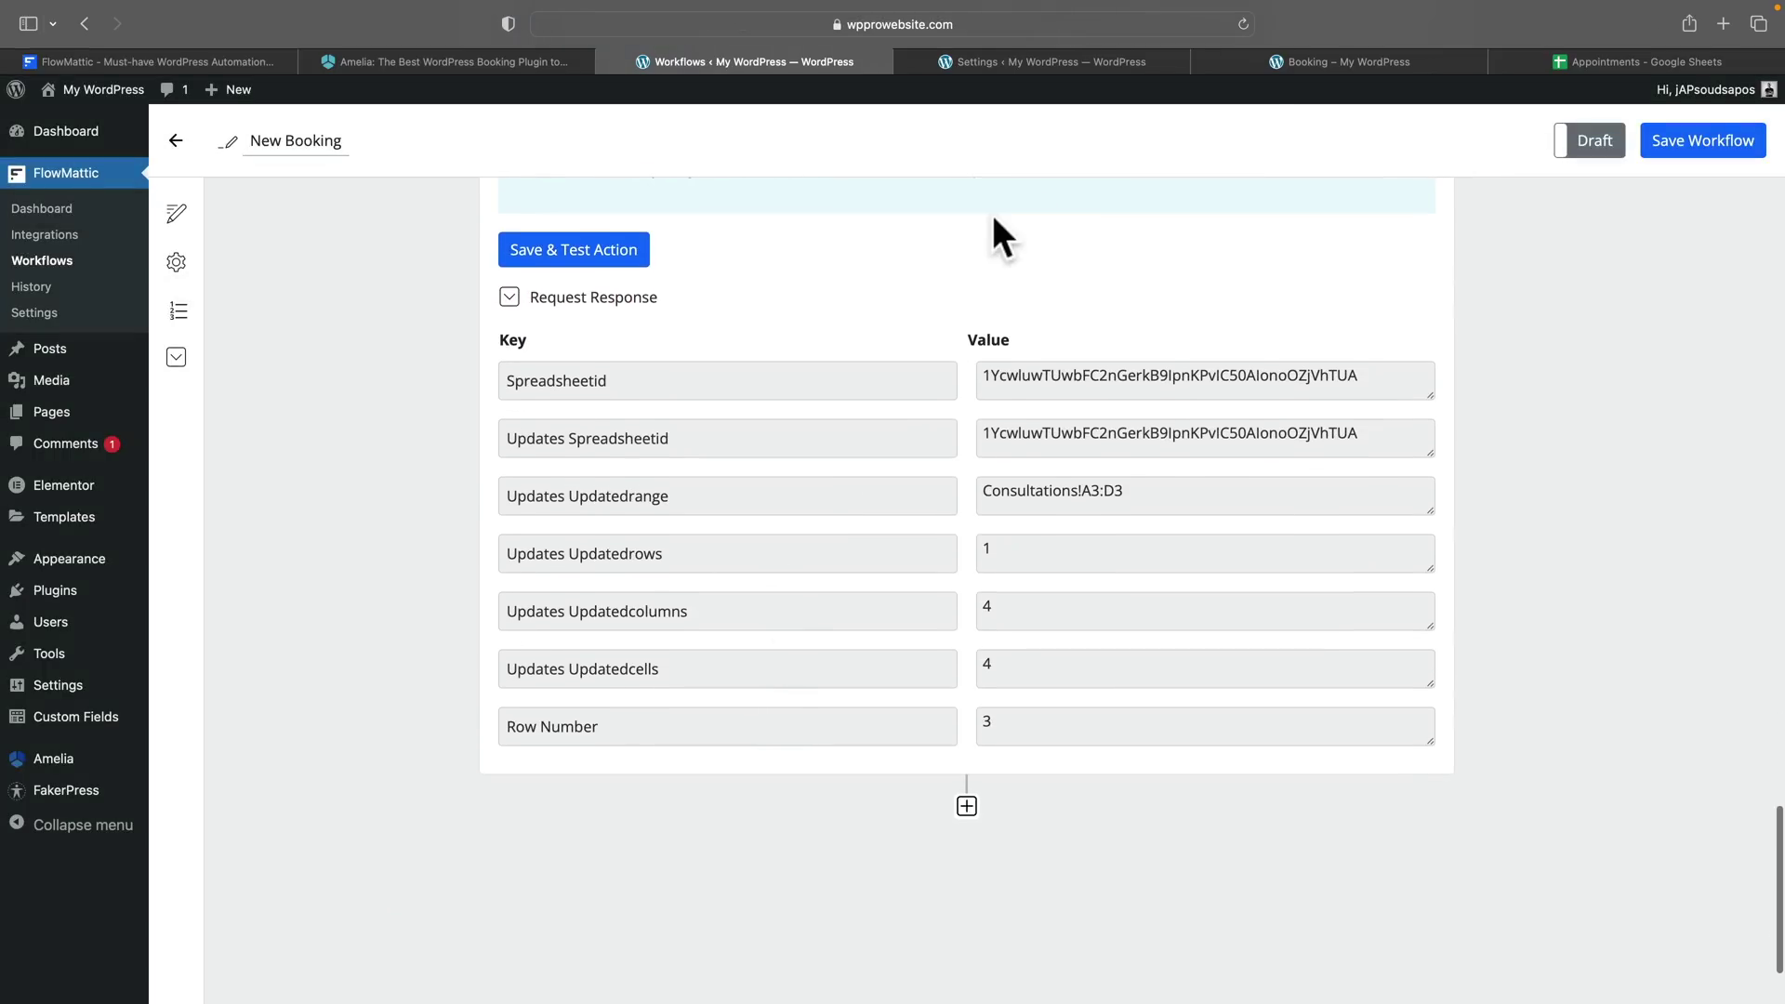
left_click(1608, 61)
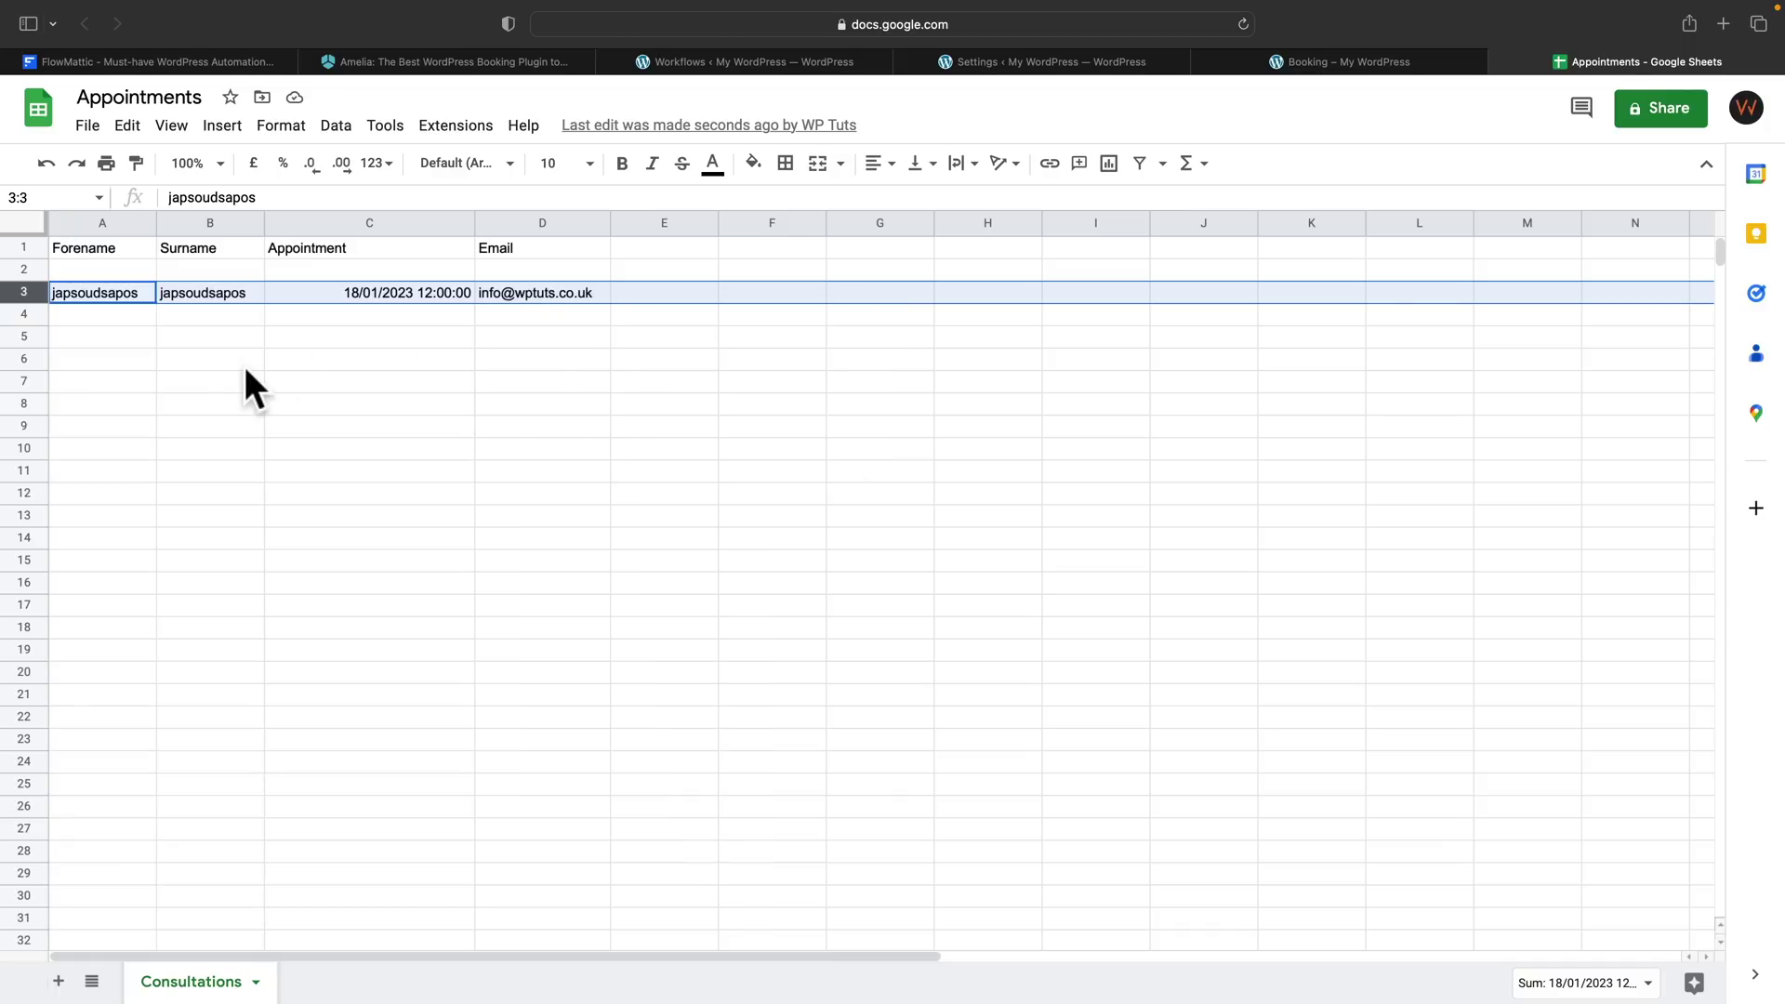
Step: Return to the New Booking workflow in FlowMattic and switch it from draft to live
left_click(740, 61)
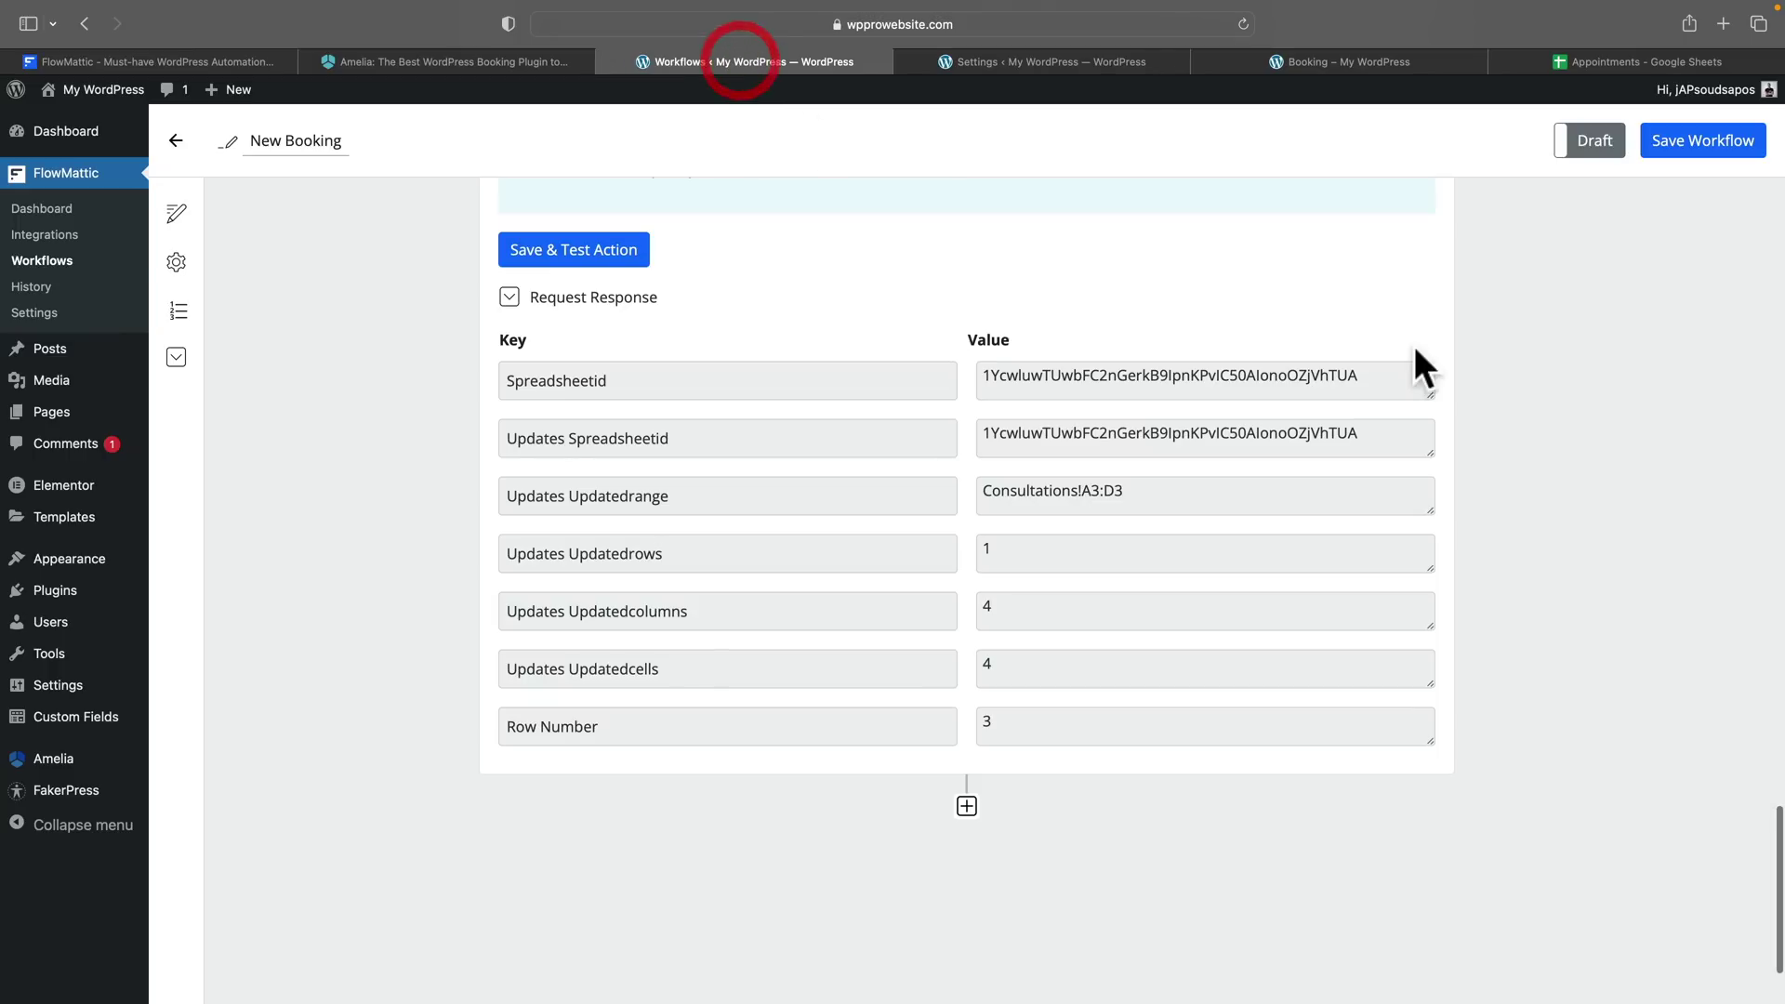
left_click(1605, 147)
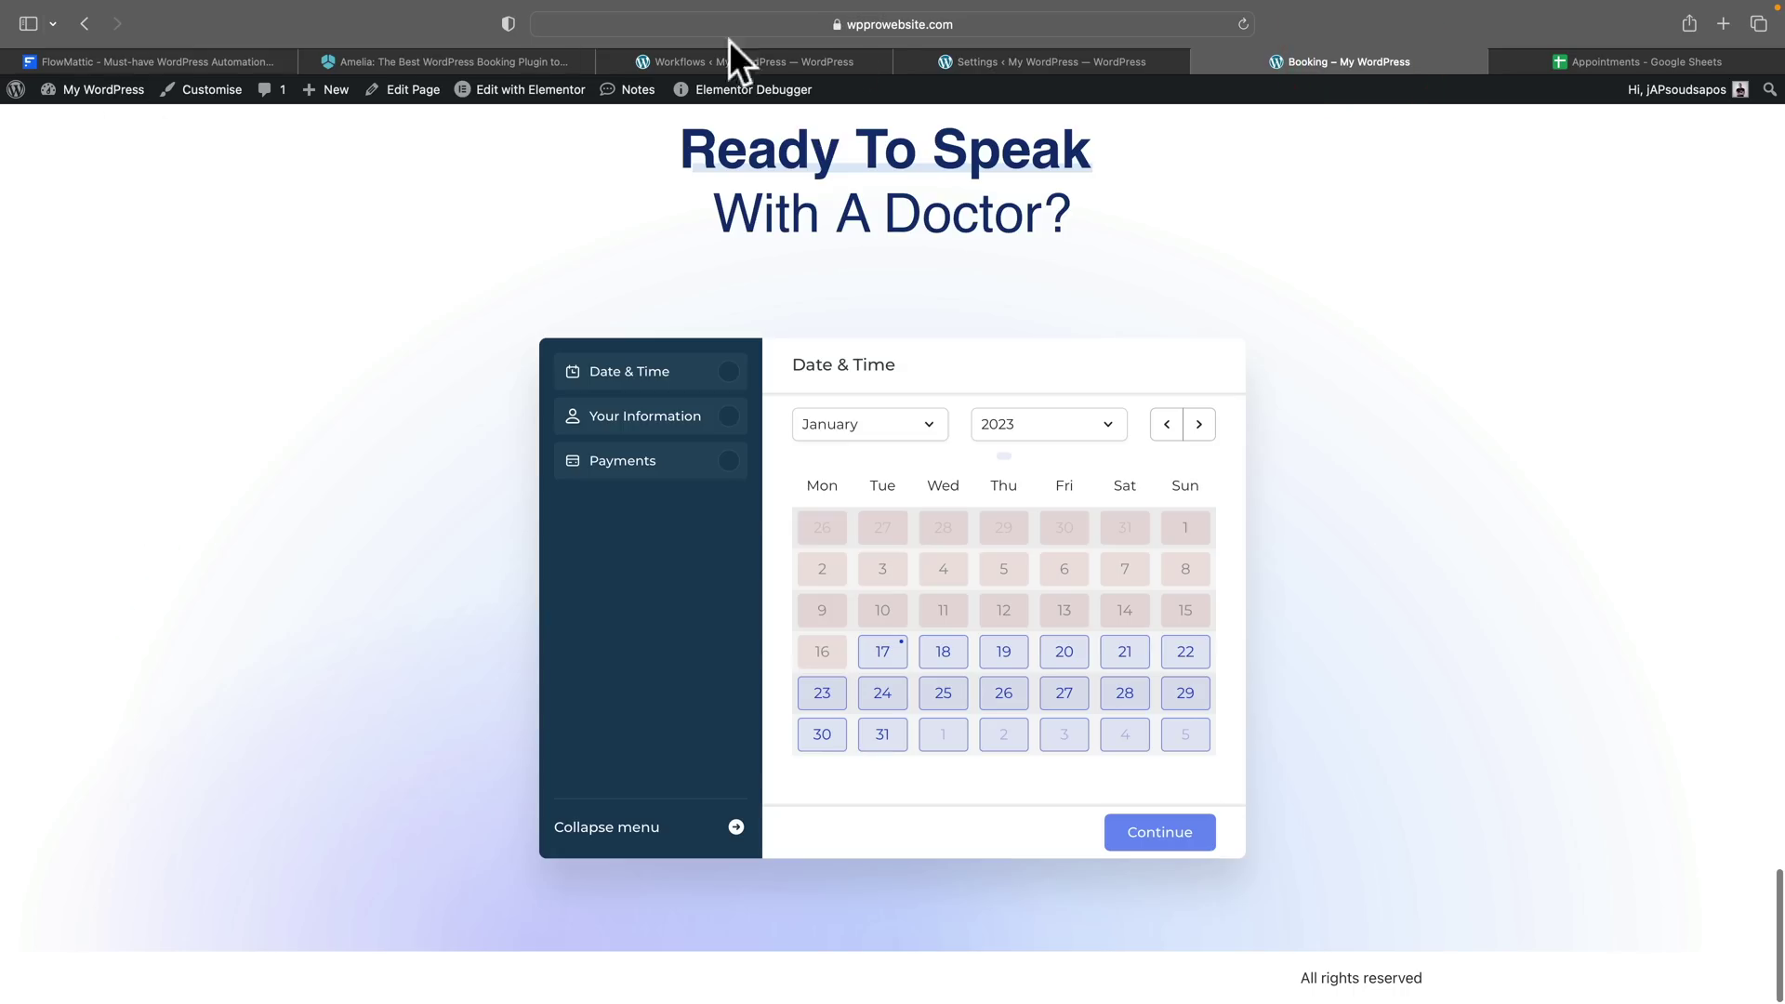
Step: Reload the booking page and choose the January 31, 2023 appointment slot from 11:30 AM to 12:30 PM
left_click(1240, 24)
left_click(890, 734)
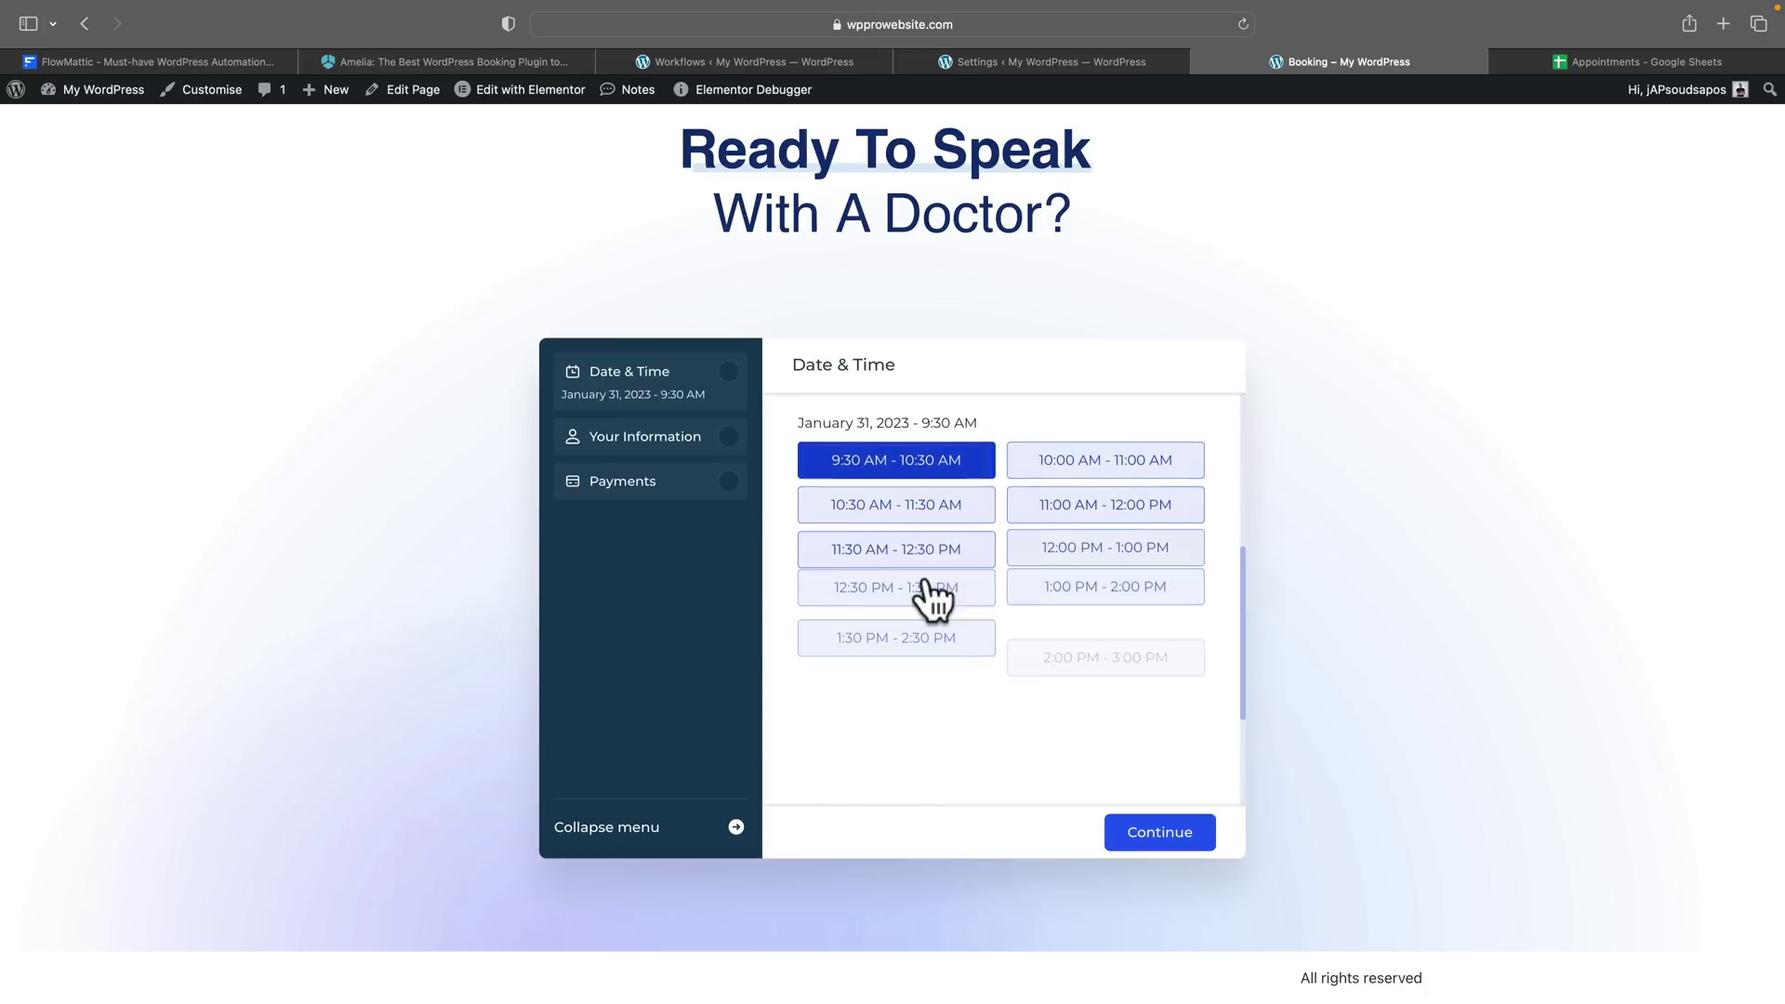
left_click(930, 551)
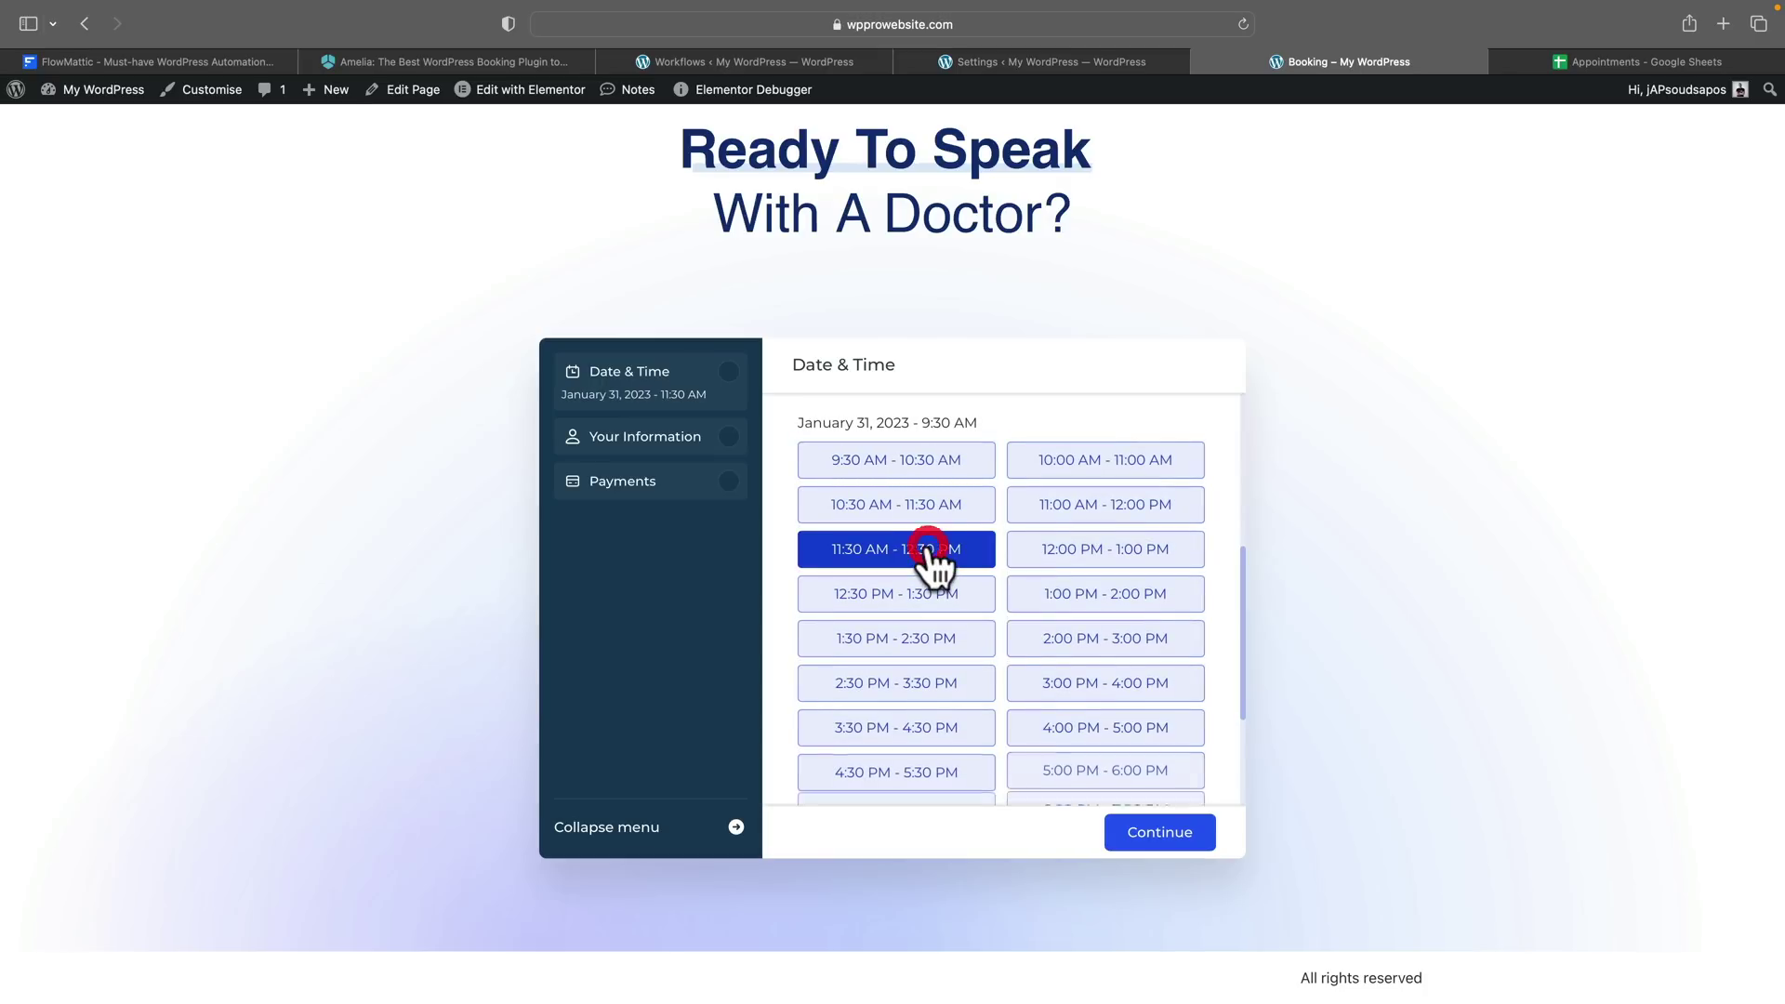
left_click(1169, 833)
Step: Enter the customer's first name, last name and contact details, and complete the Consultation booking with on-site payment
left_click(1105, 827)
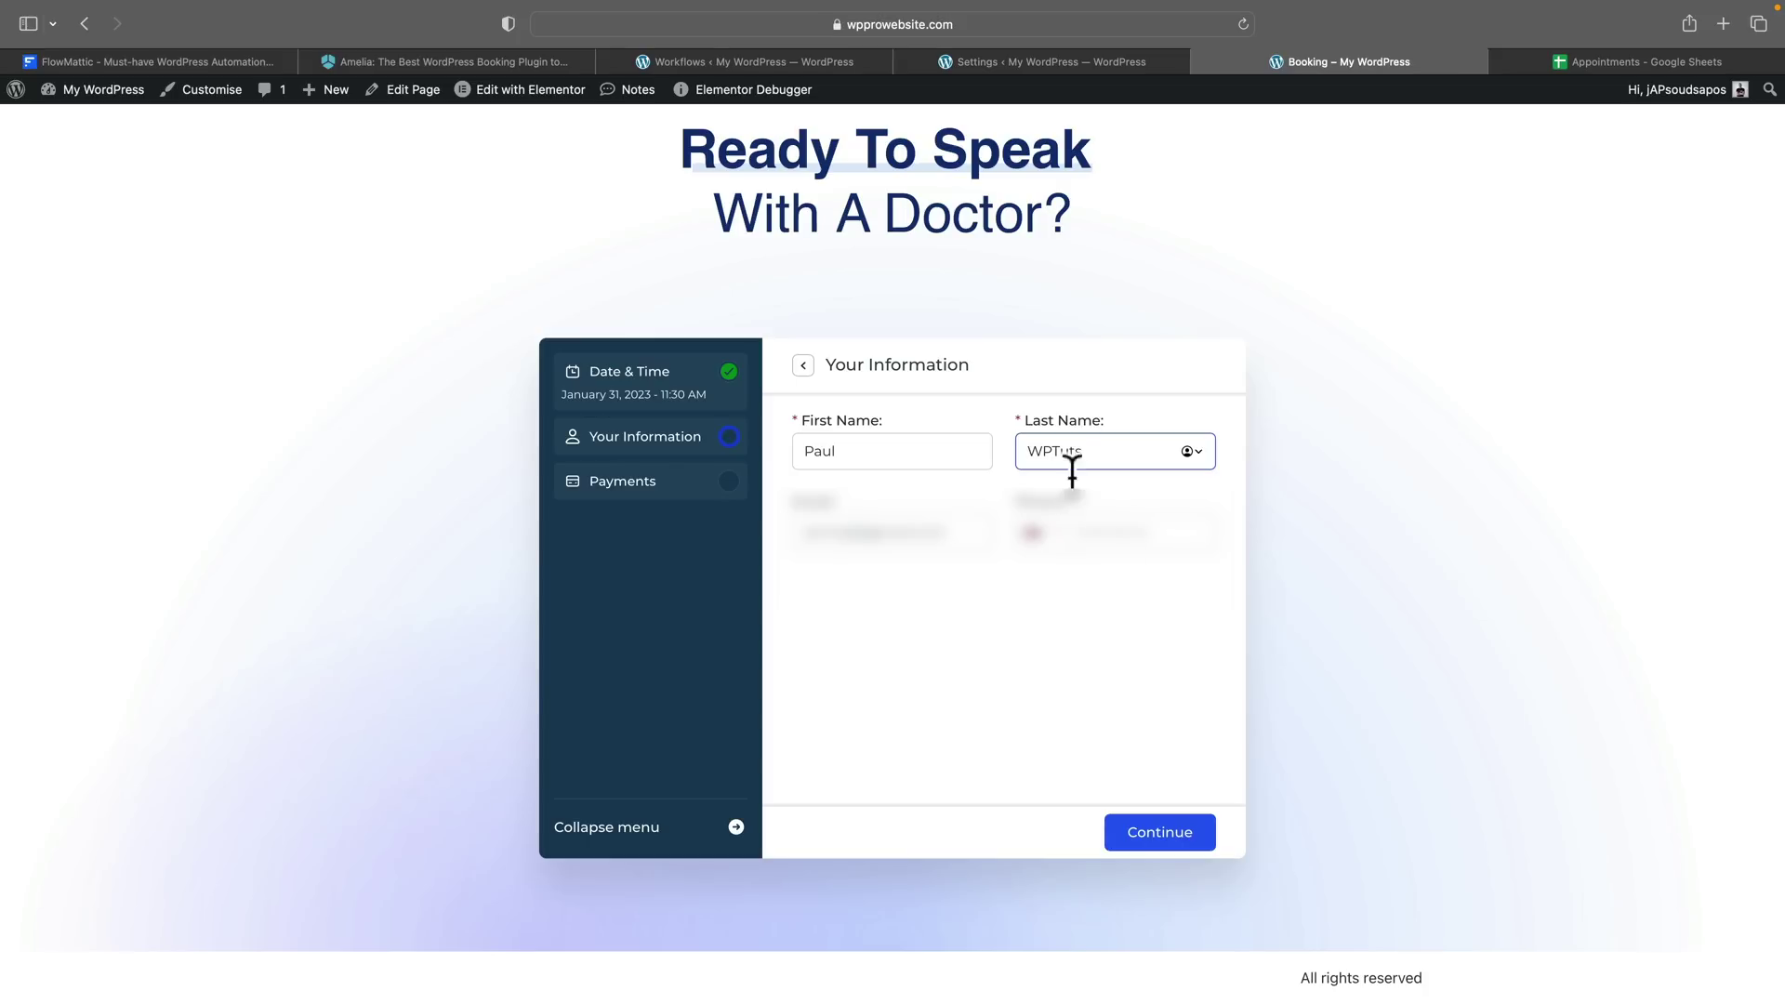
left_click(1152, 834)
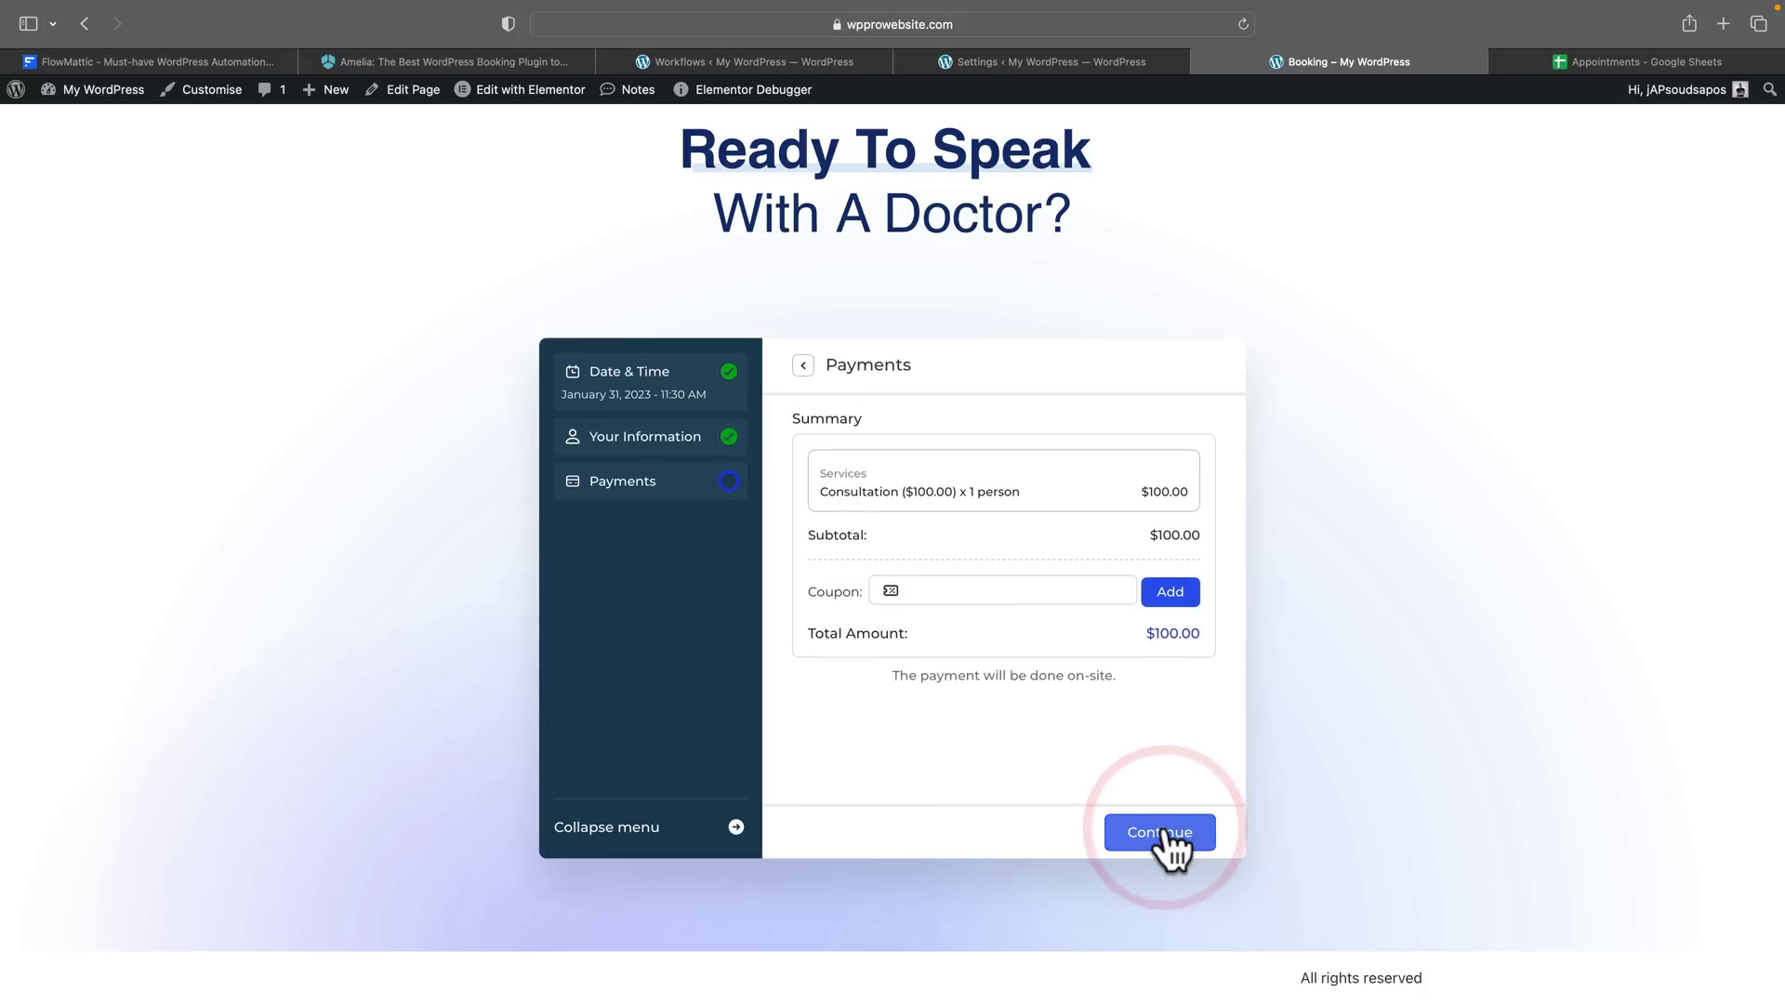
left_click(1149, 835)
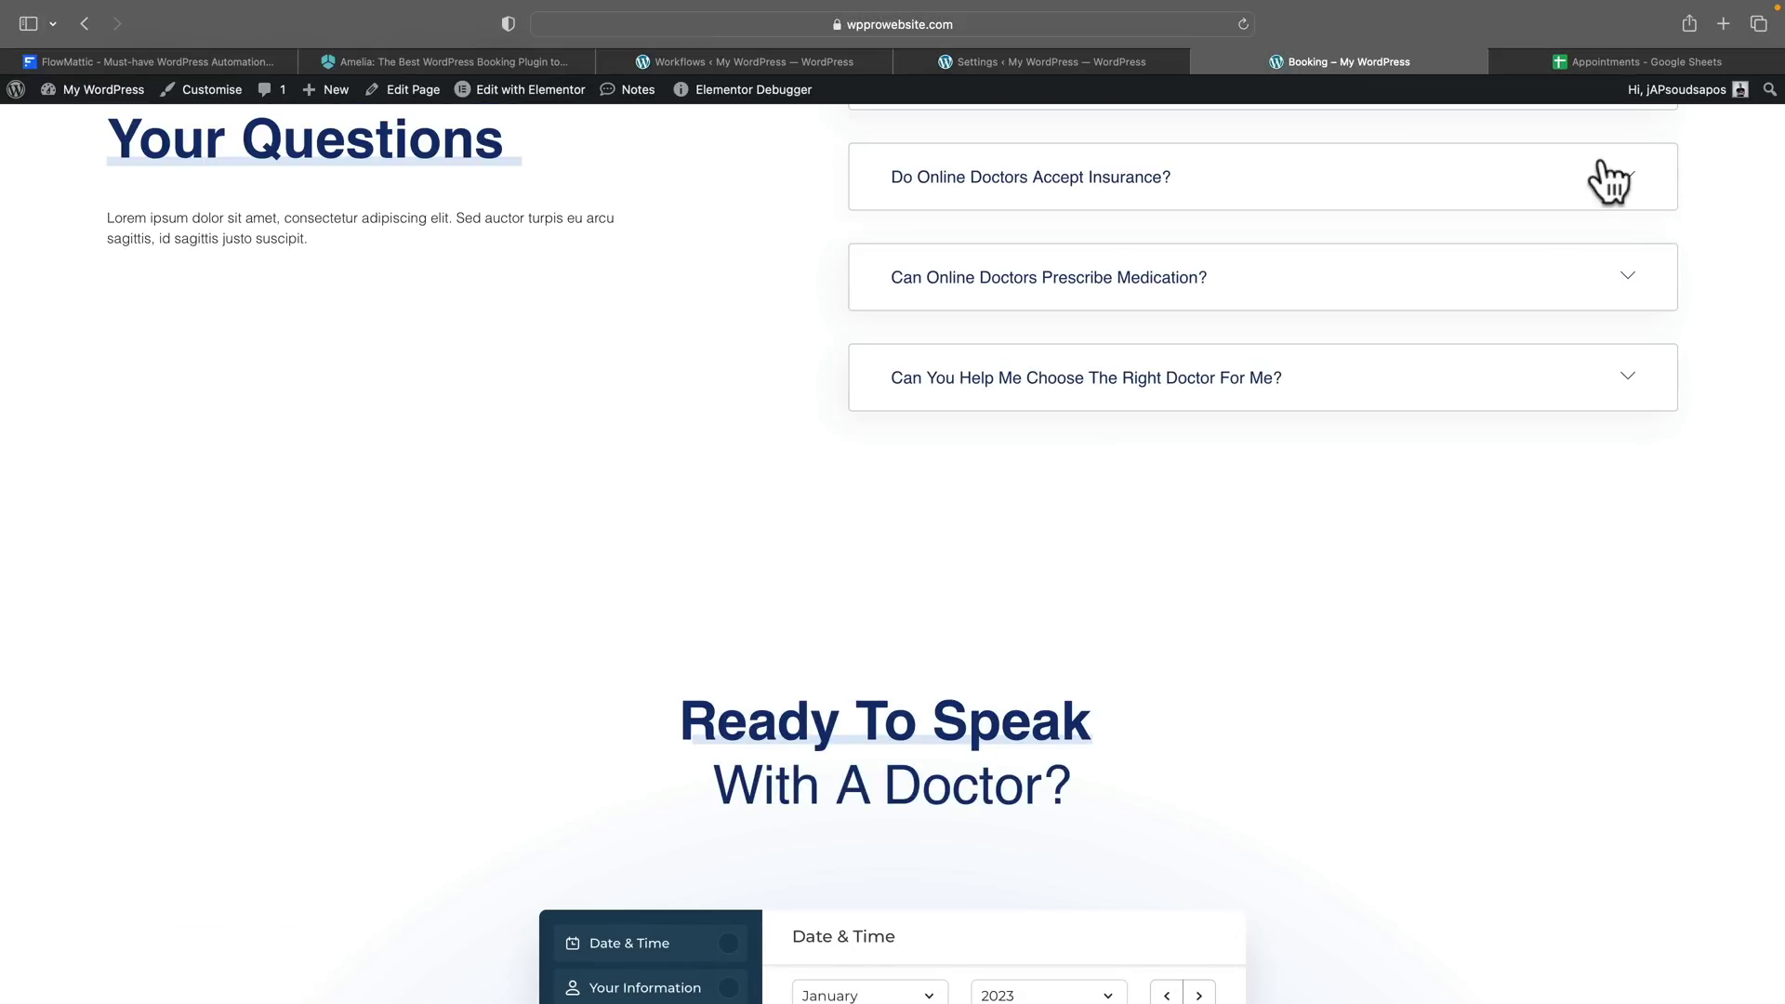
Step: Check the Appointments spreadsheet for the new booking's row and the WordPress user list for the customer's account
left_click(1609, 61)
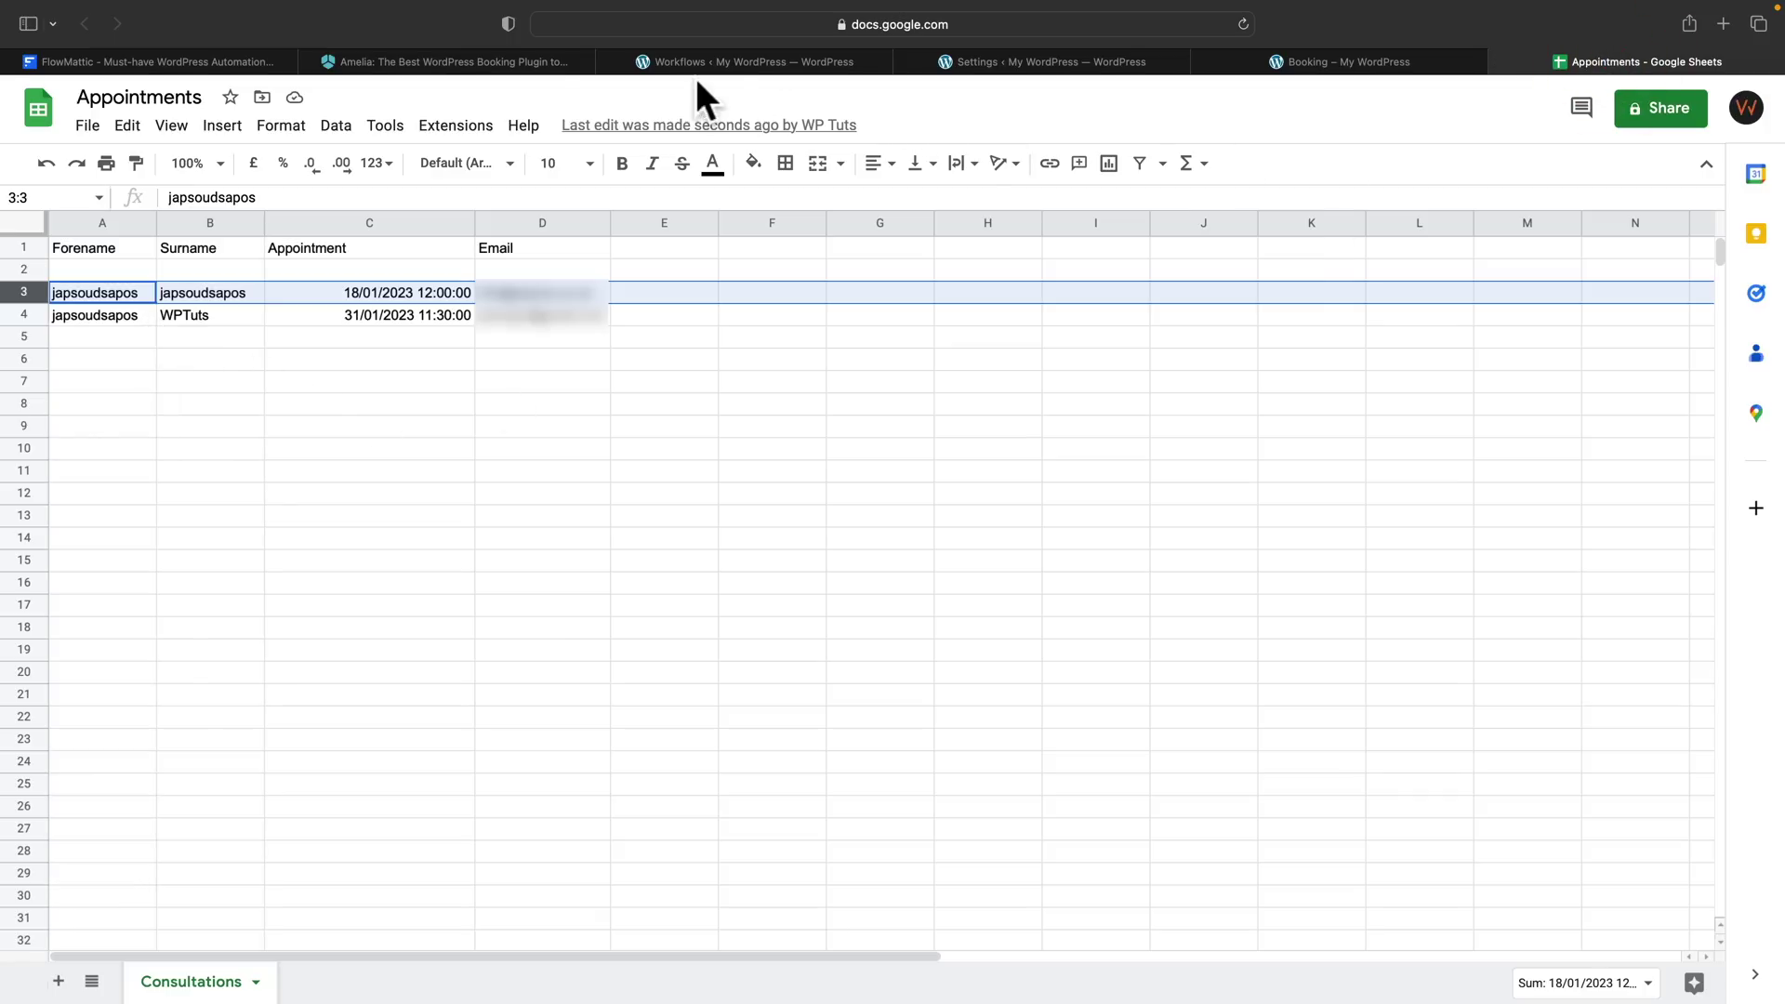
left_click(768, 58)
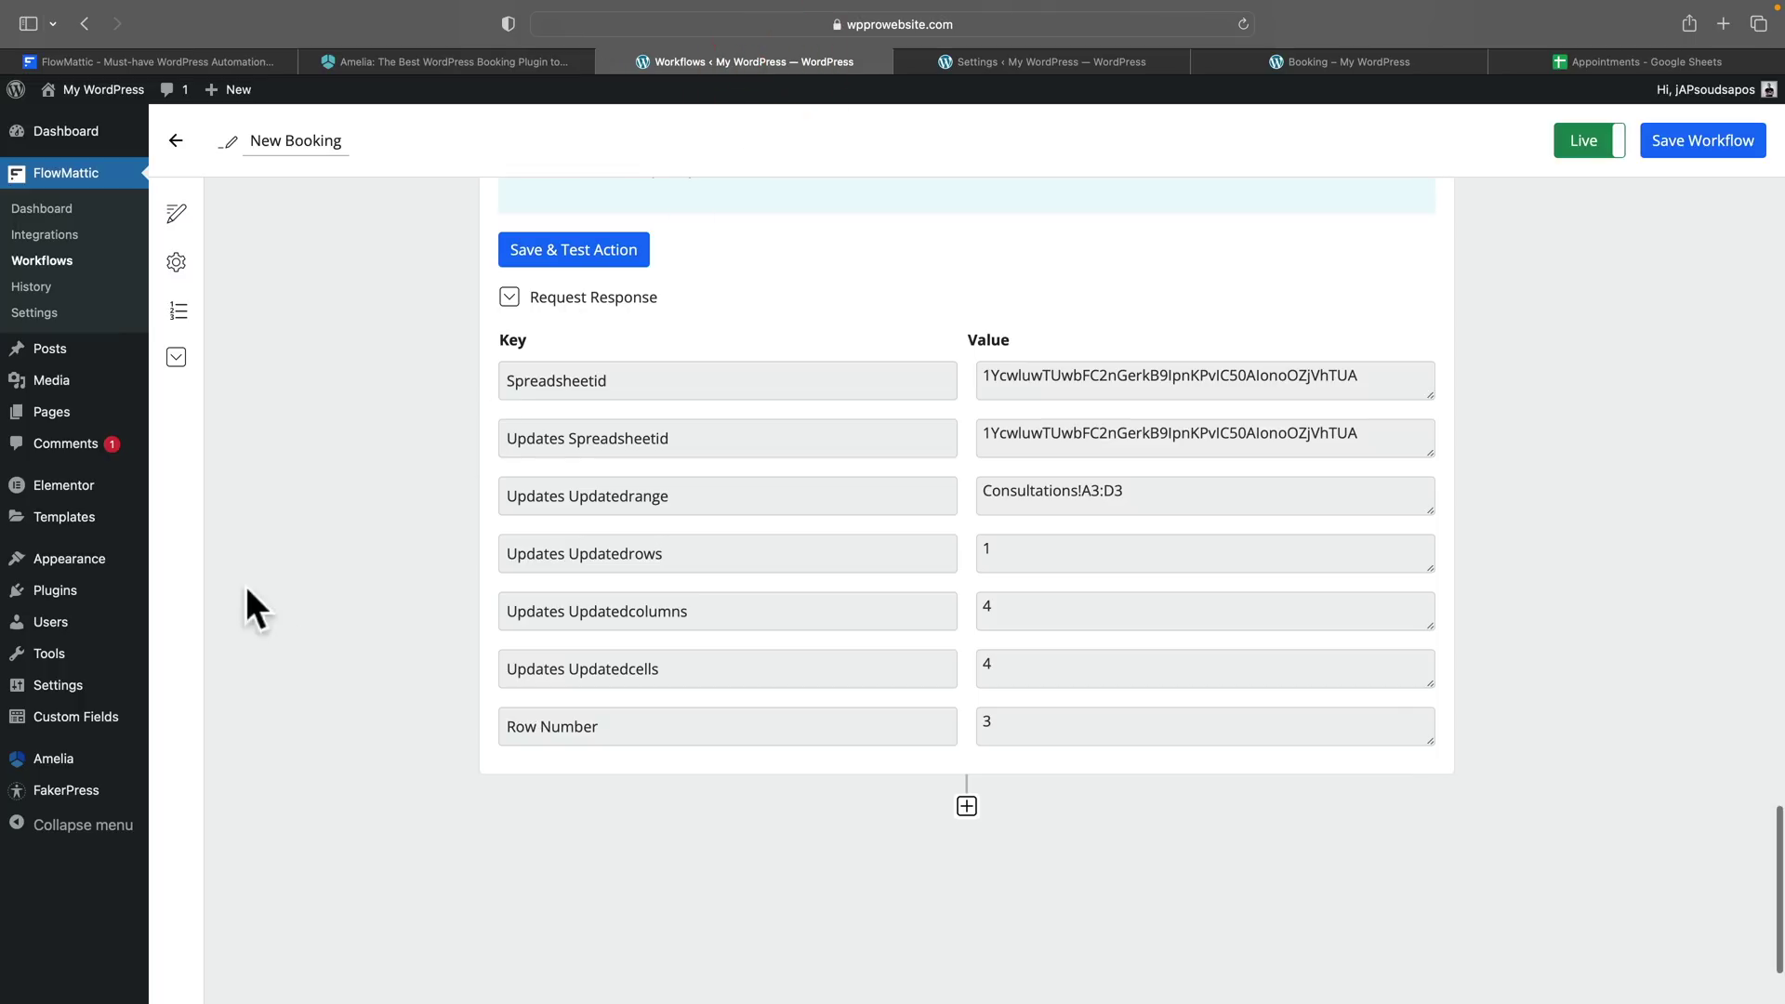
mouse_move(74, 623)
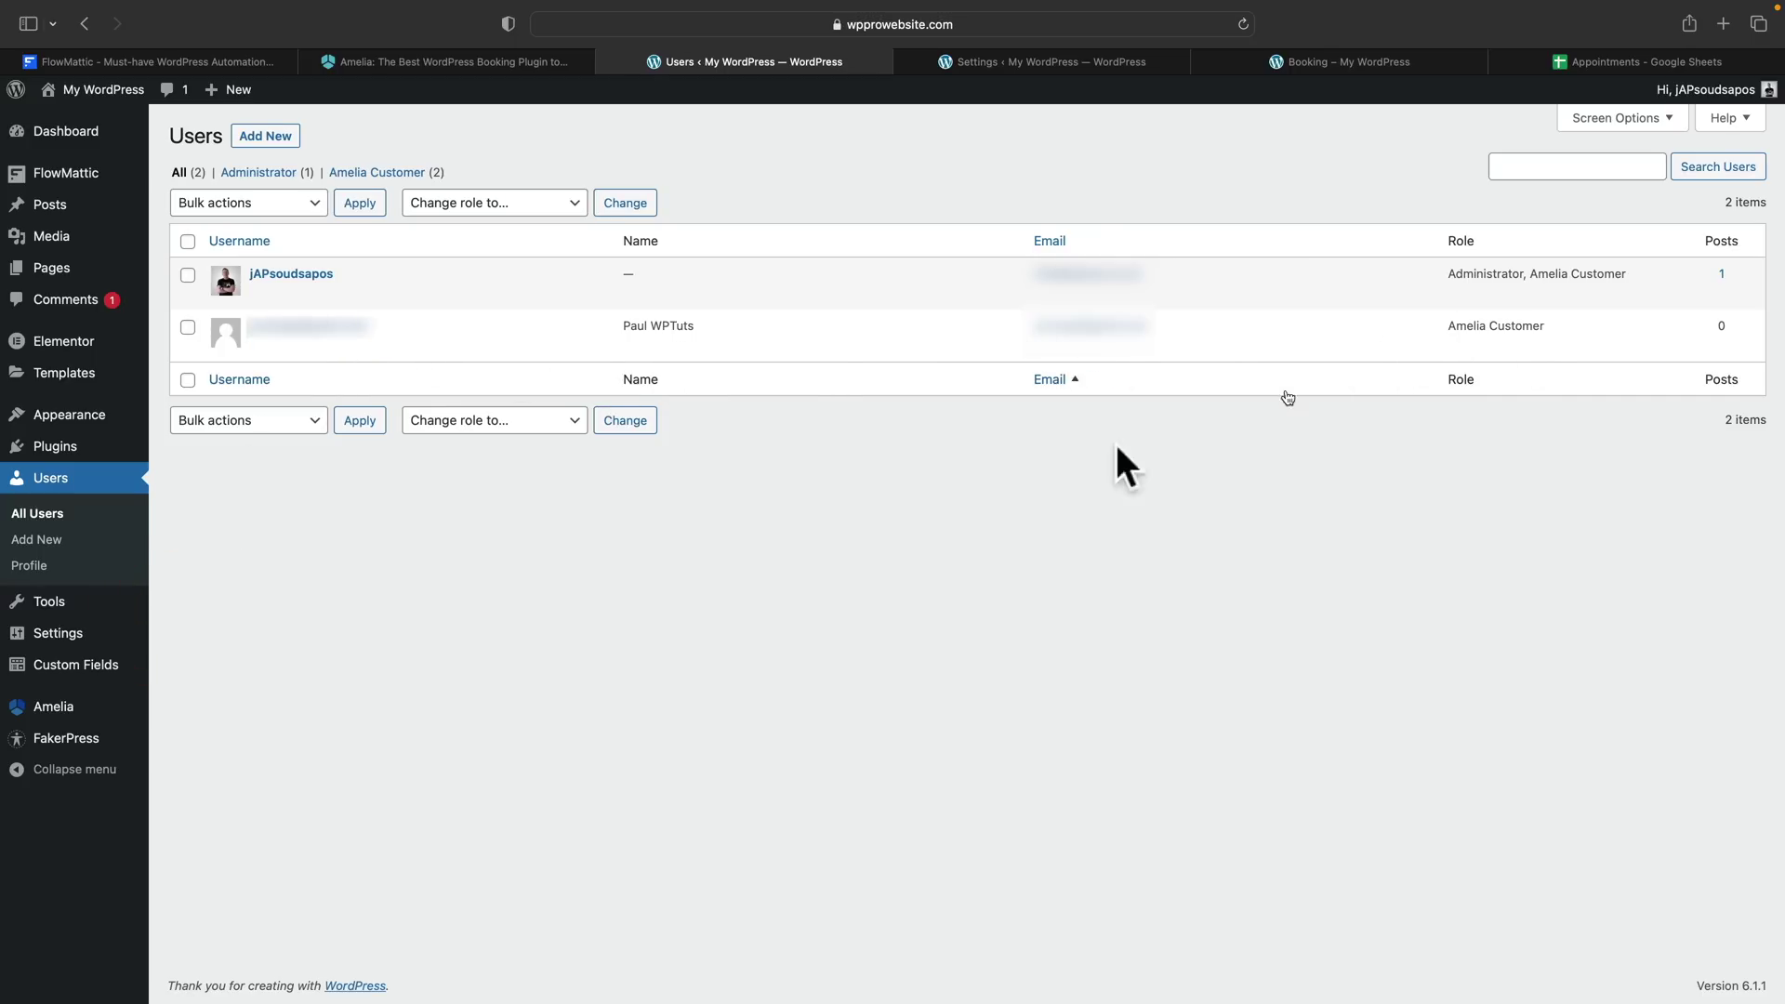
mouse_move(45, 718)
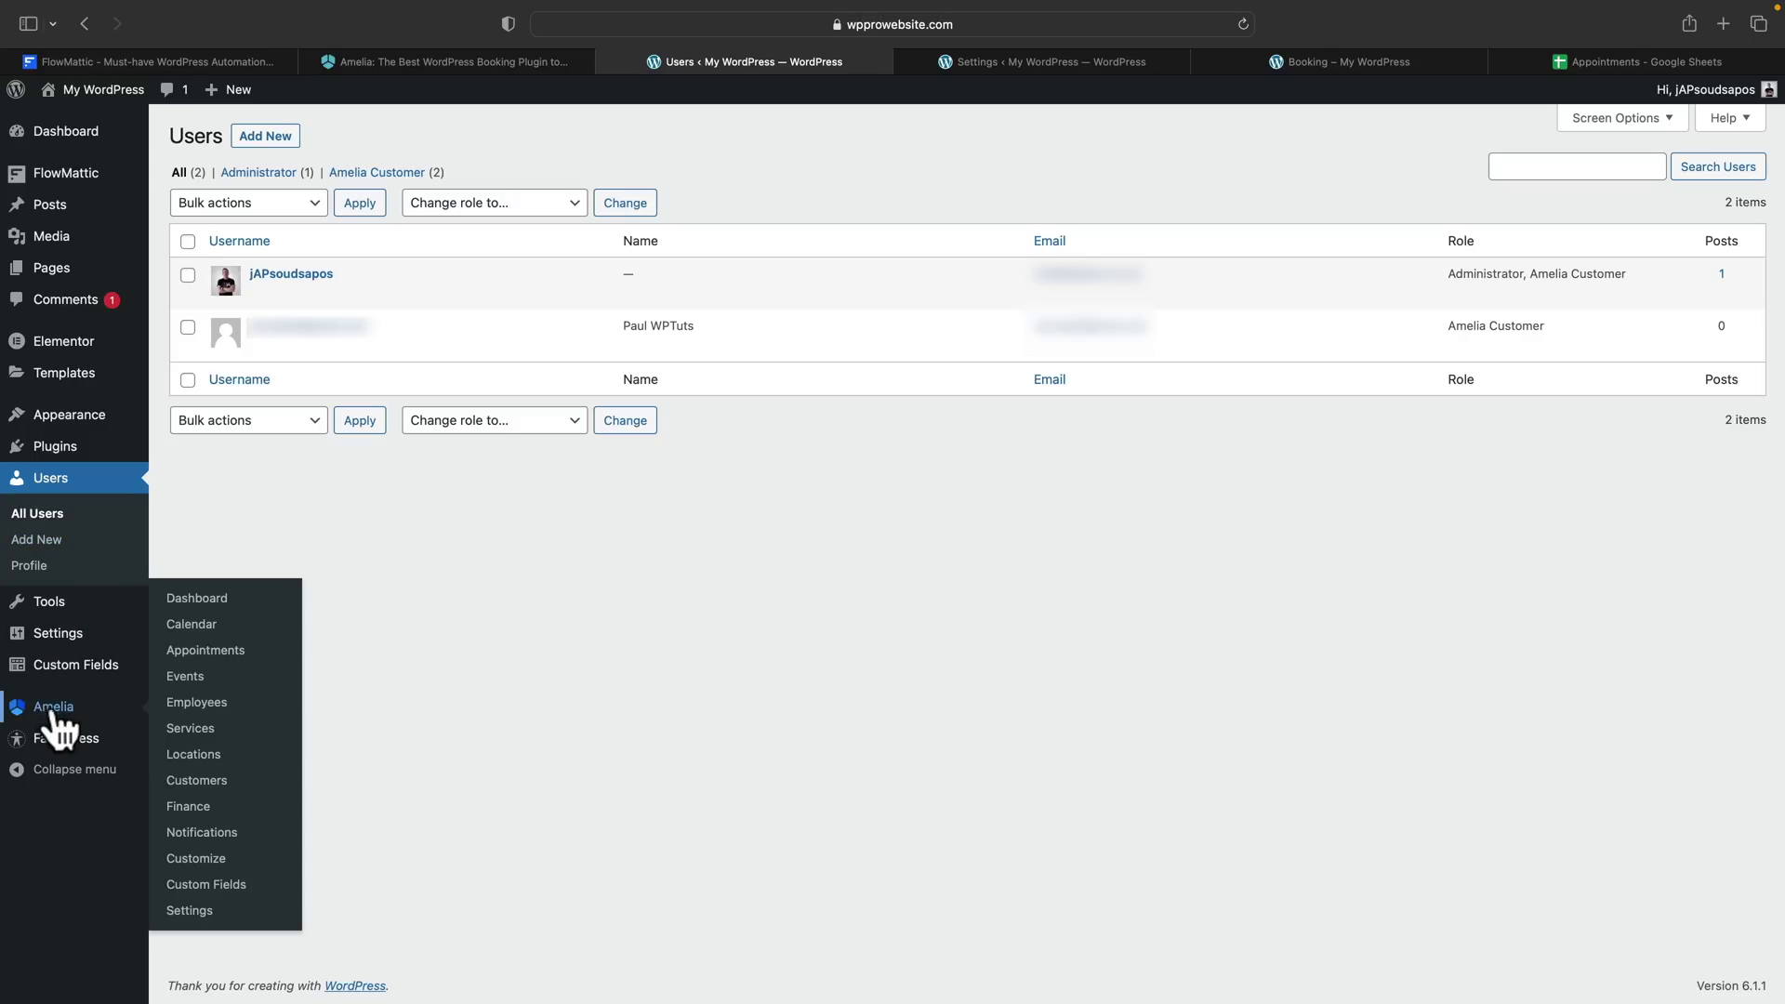